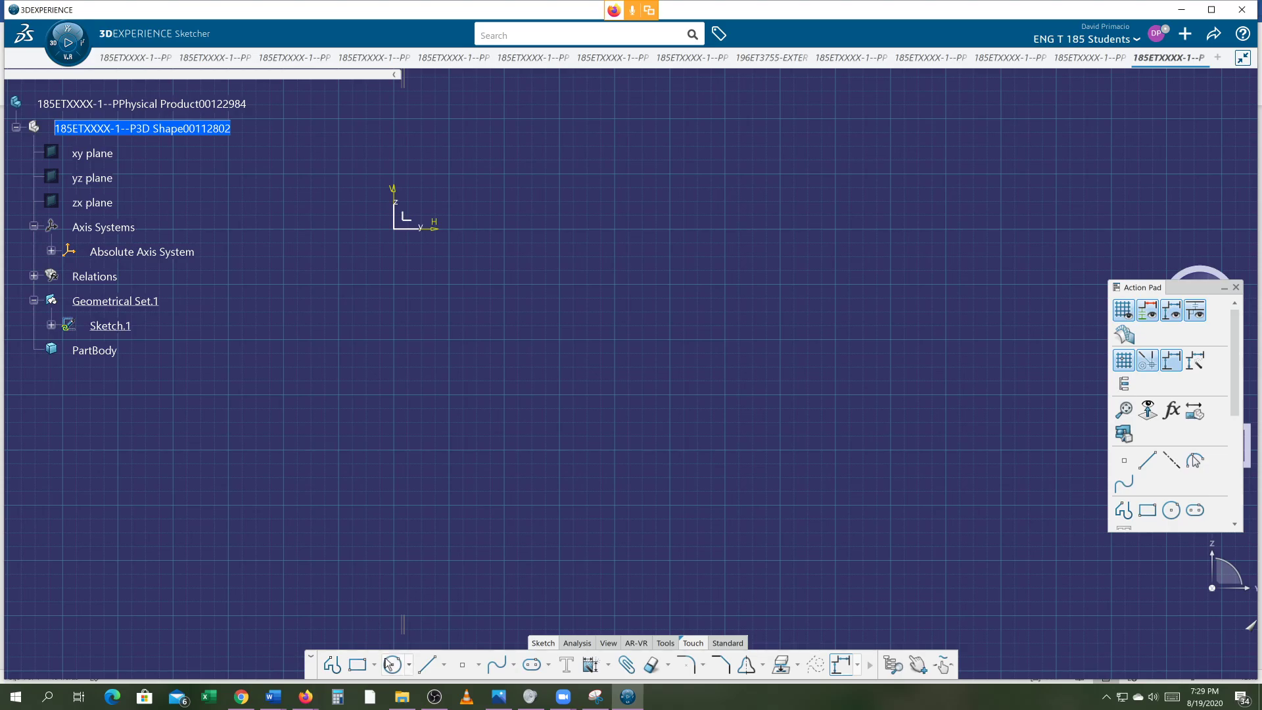
- Sketch a closed profile about 3 in high with two slanted lines, a rounded narrow end, and two lobes separated by an inward arc
left_click(333, 665)
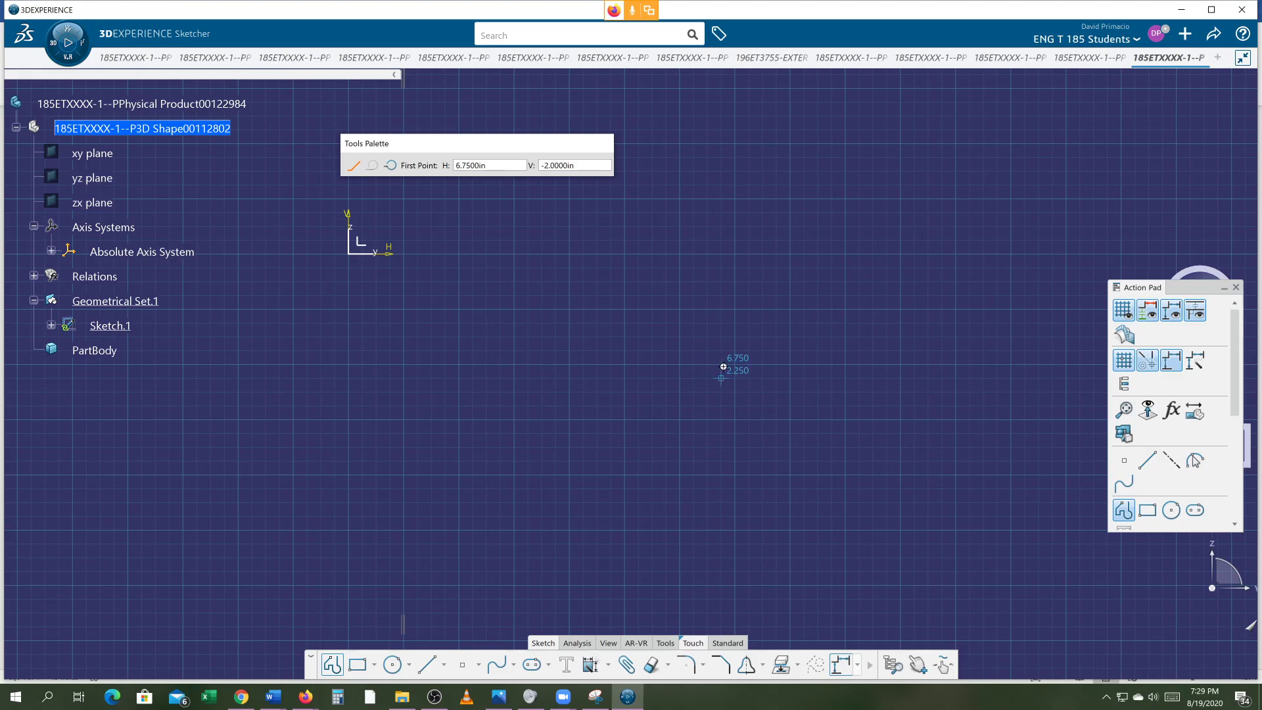
left_click(734, 309)
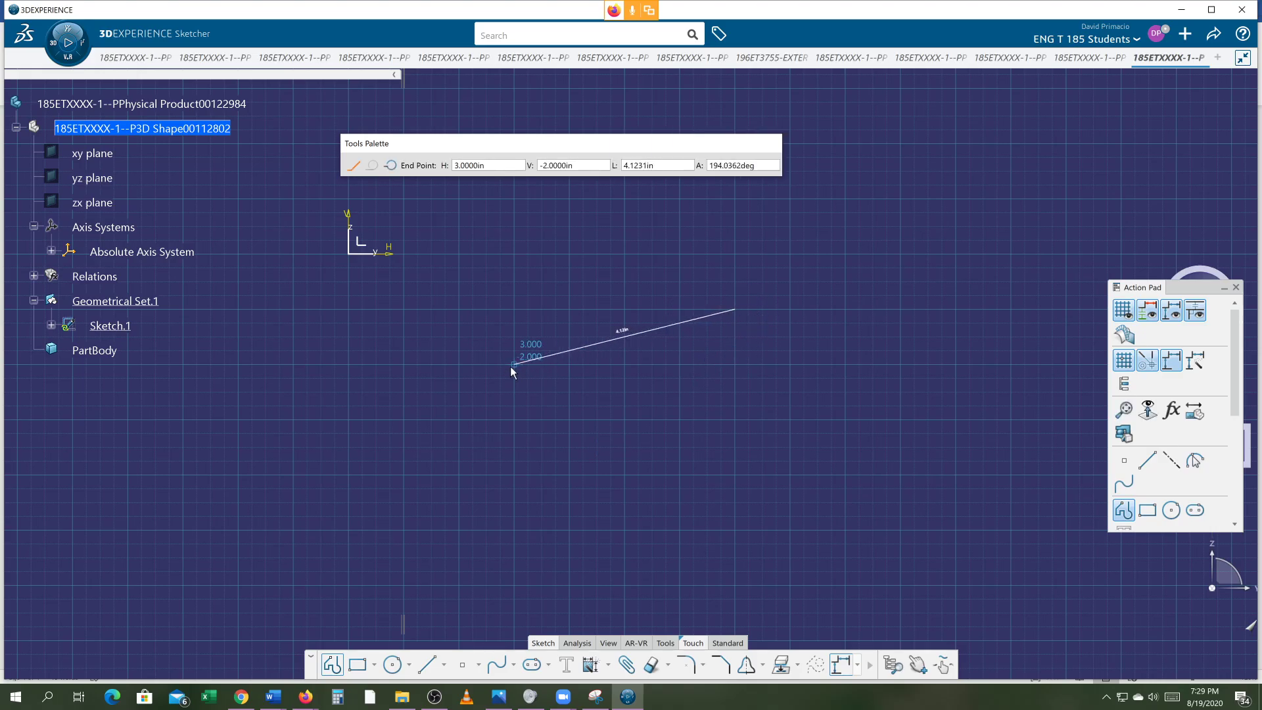
left_click_drag(457, 363, 460, 420)
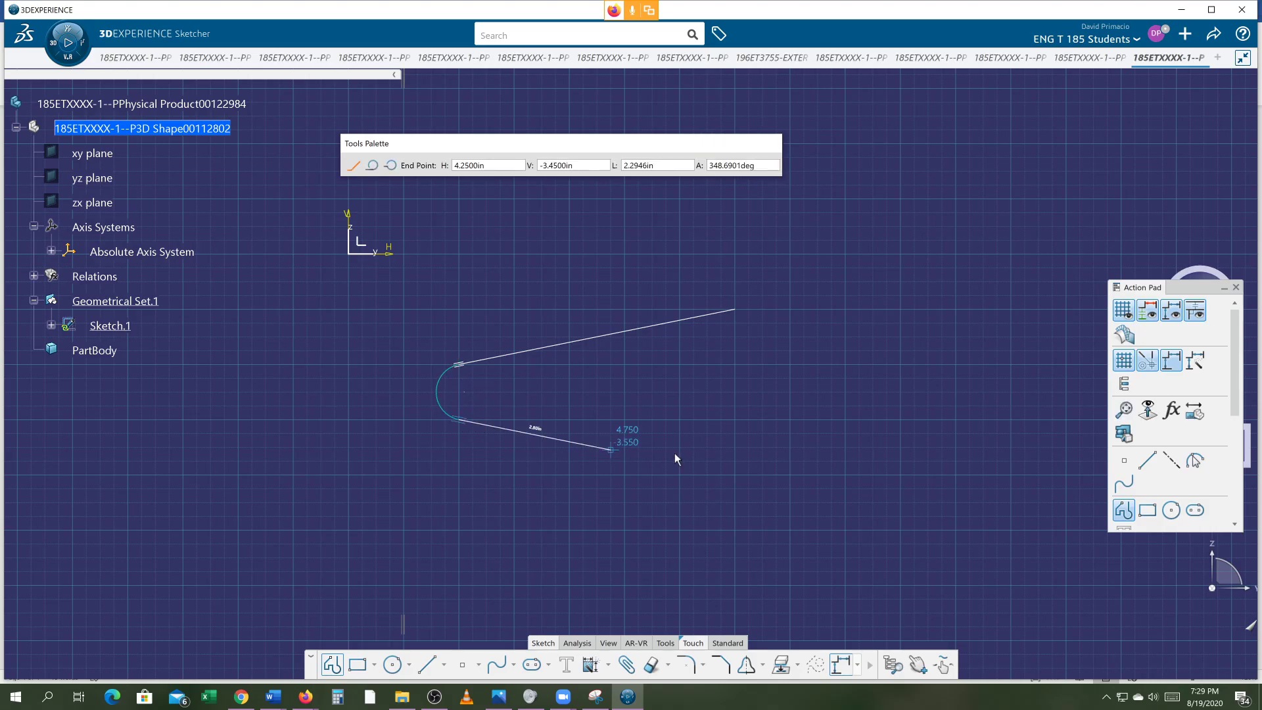
double_click(731, 469)
left_click_drag(757, 435, 751, 372)
left_click(734, 421)
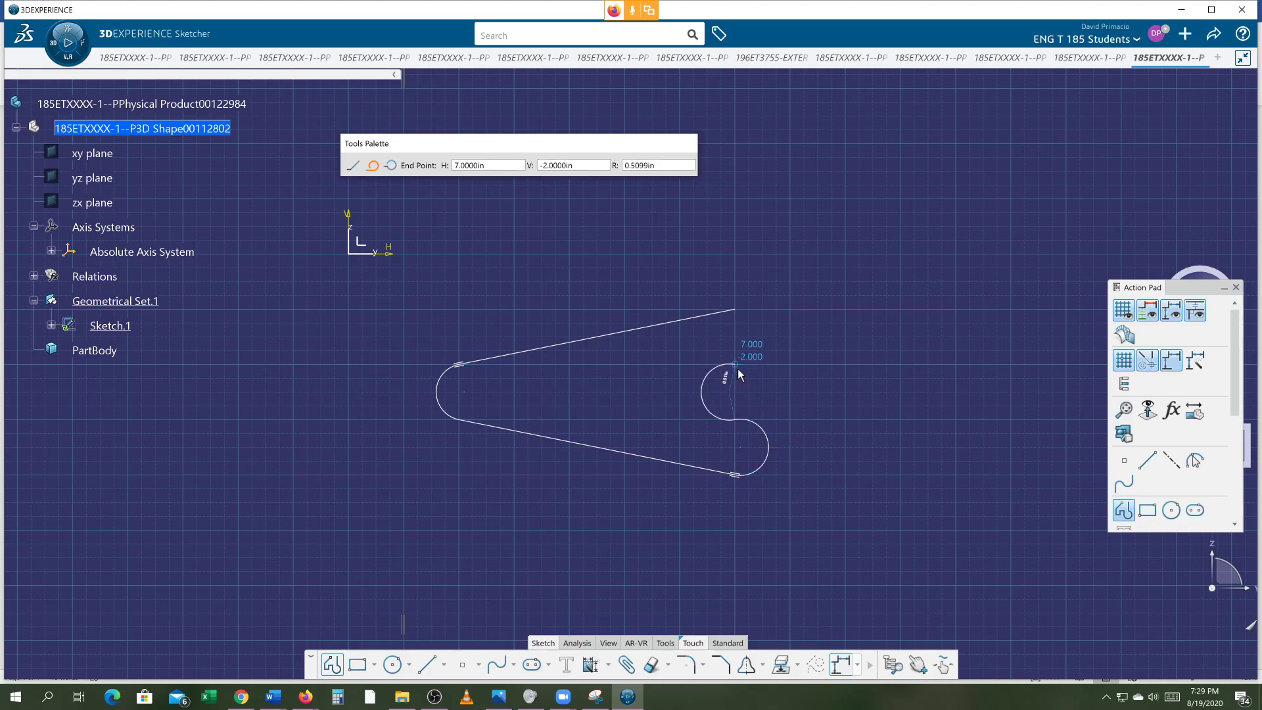
left_click(736, 365)
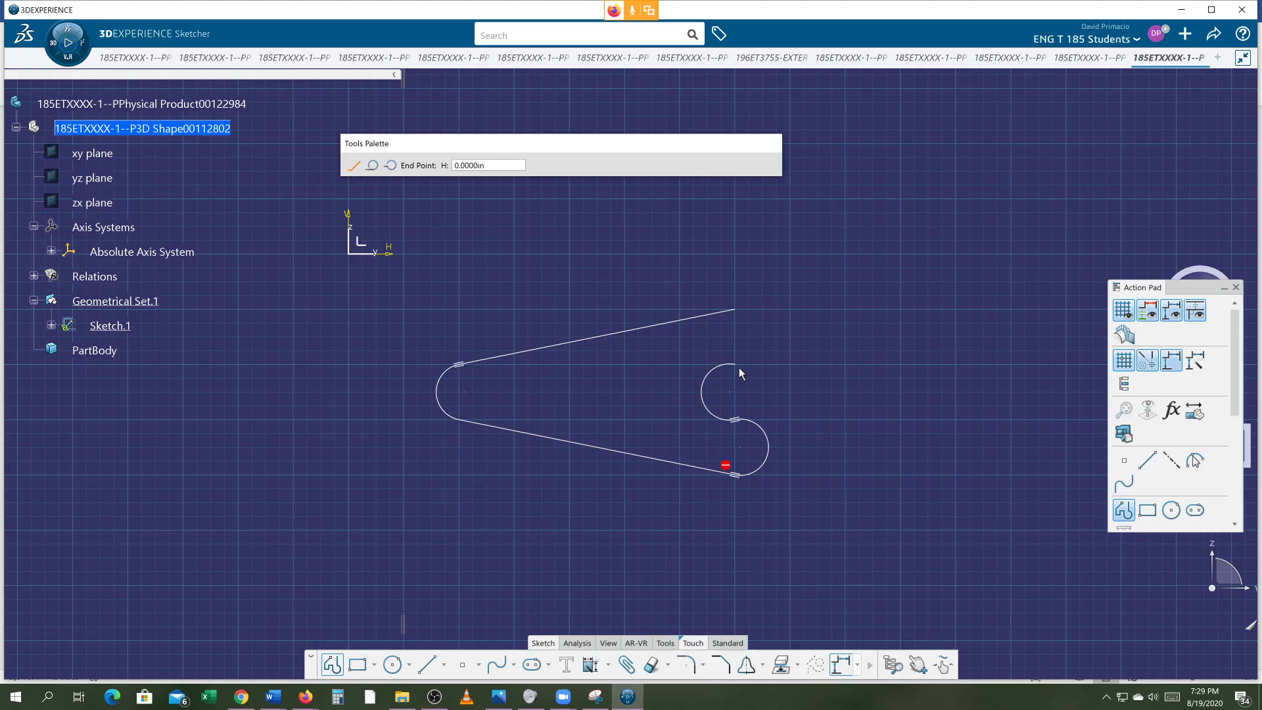
left_click(732, 309)
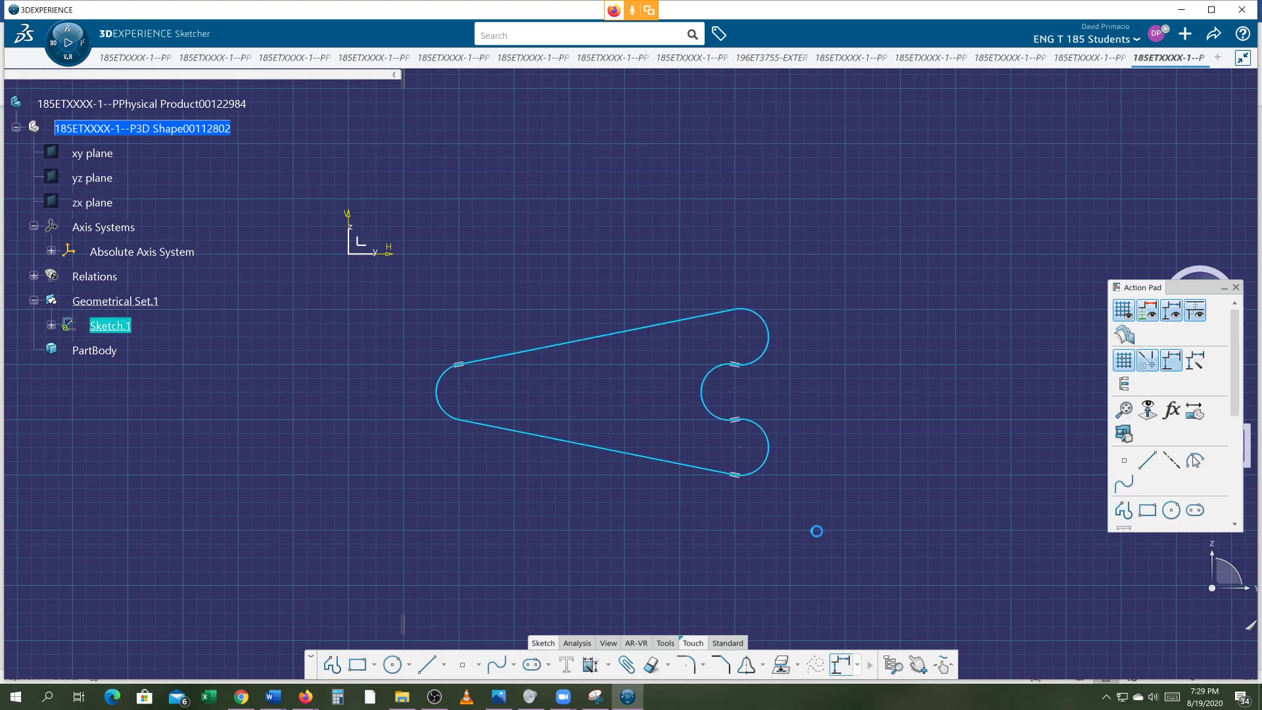
- Draw three circles of about 0.15 in radius, centred in the narrow rounded end and in each of the two lobes
left_click(392, 665)
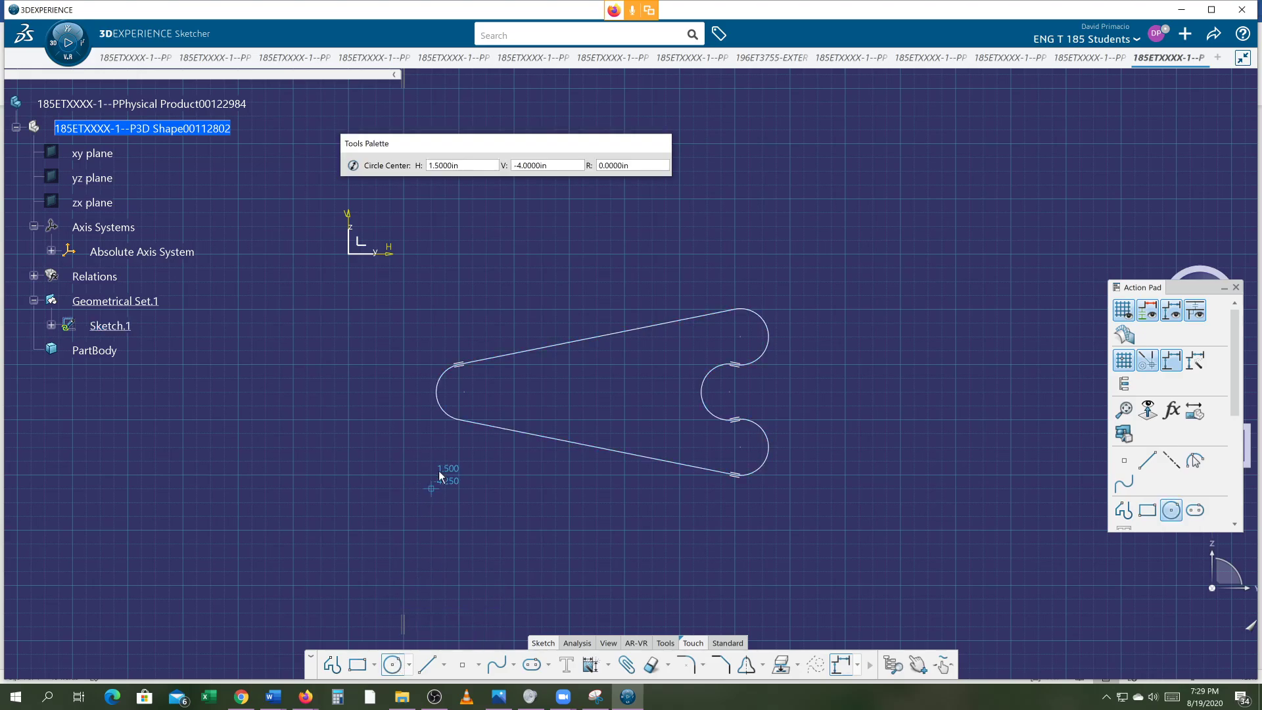
left_click(464, 393)
left_click(472, 393)
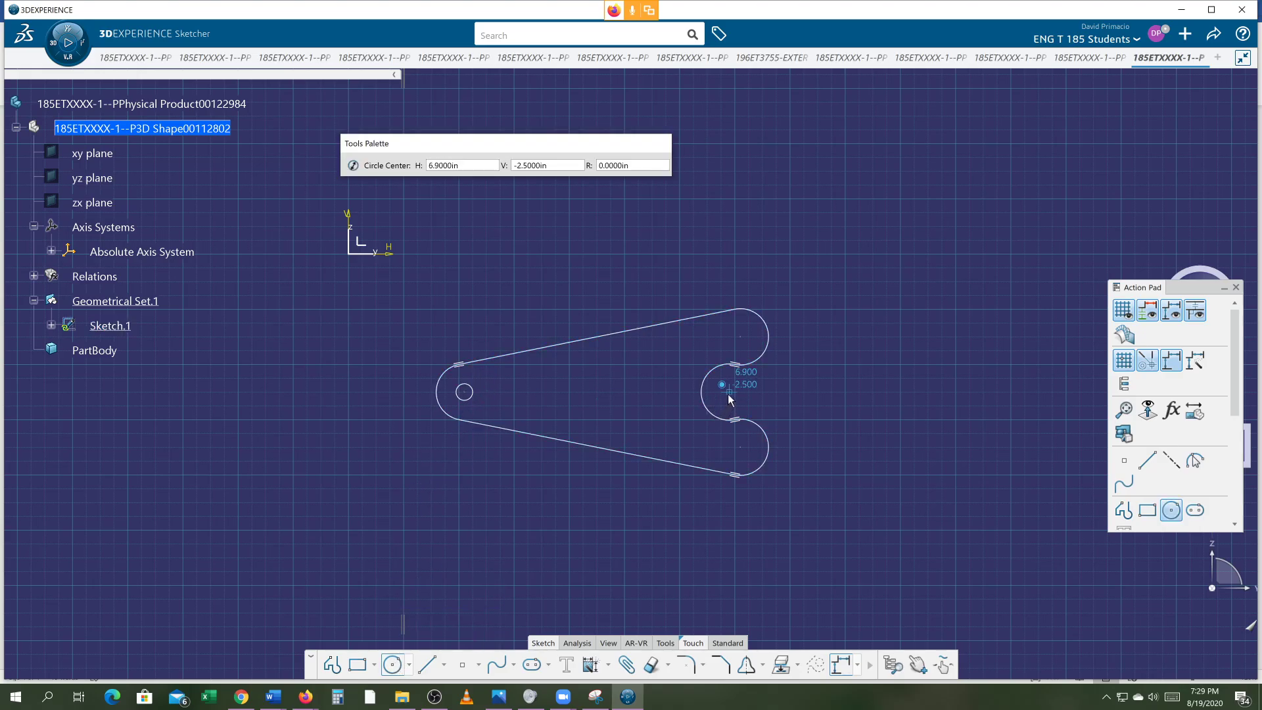
left_click(735, 336)
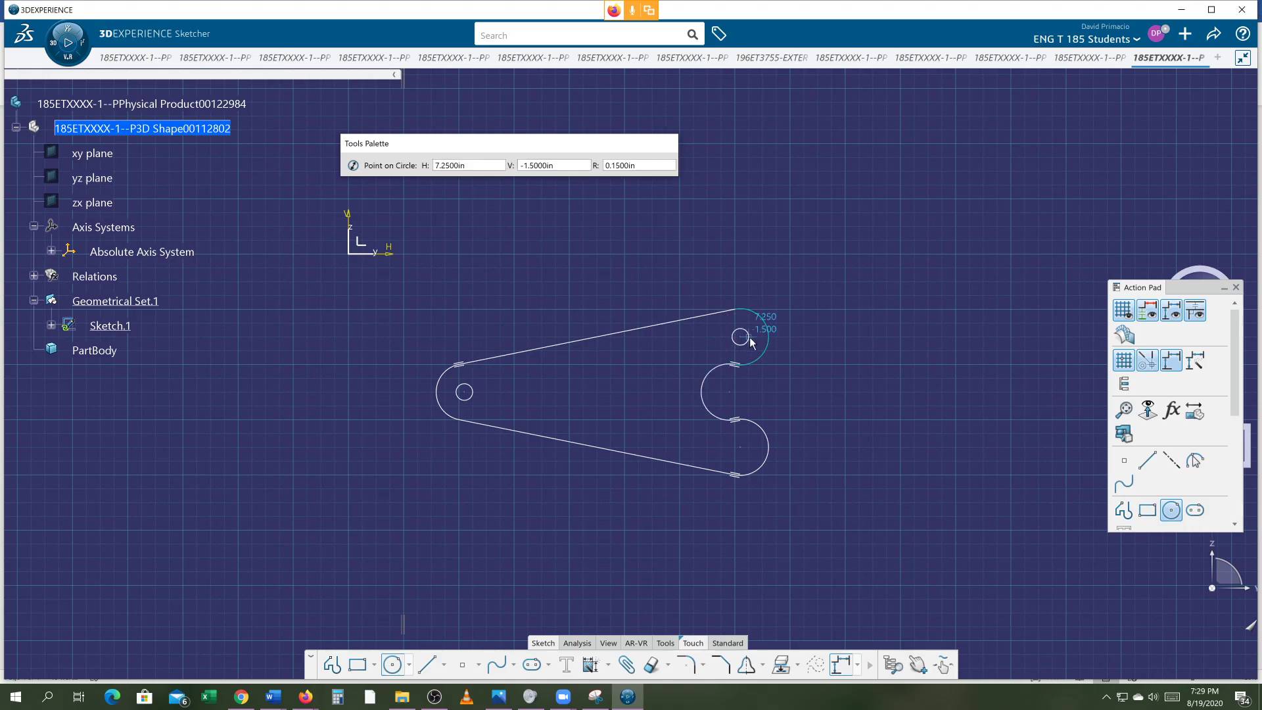
left_click(750, 342)
left_click(742, 448)
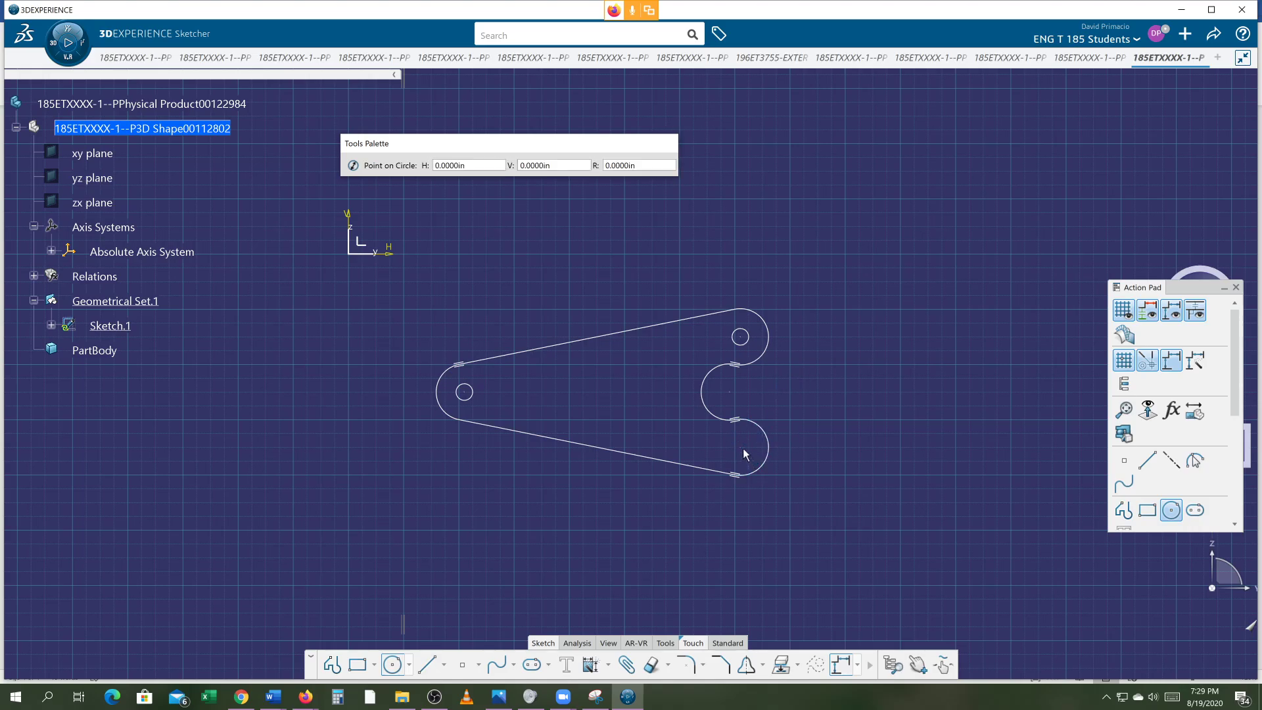
left_click(752, 452)
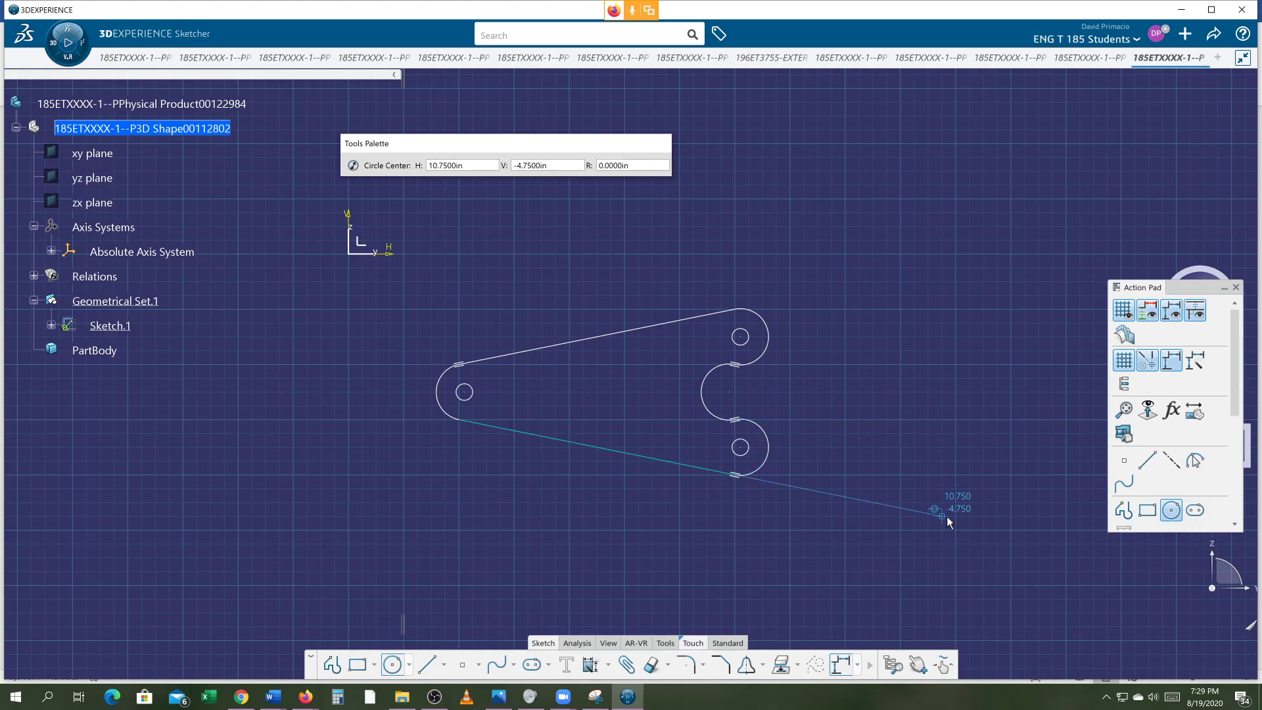
- Draw a horizontal axis line from the centre of the narrow-end circle to the centre of the inward arc
left_click(452, 671)
left_click(447, 667)
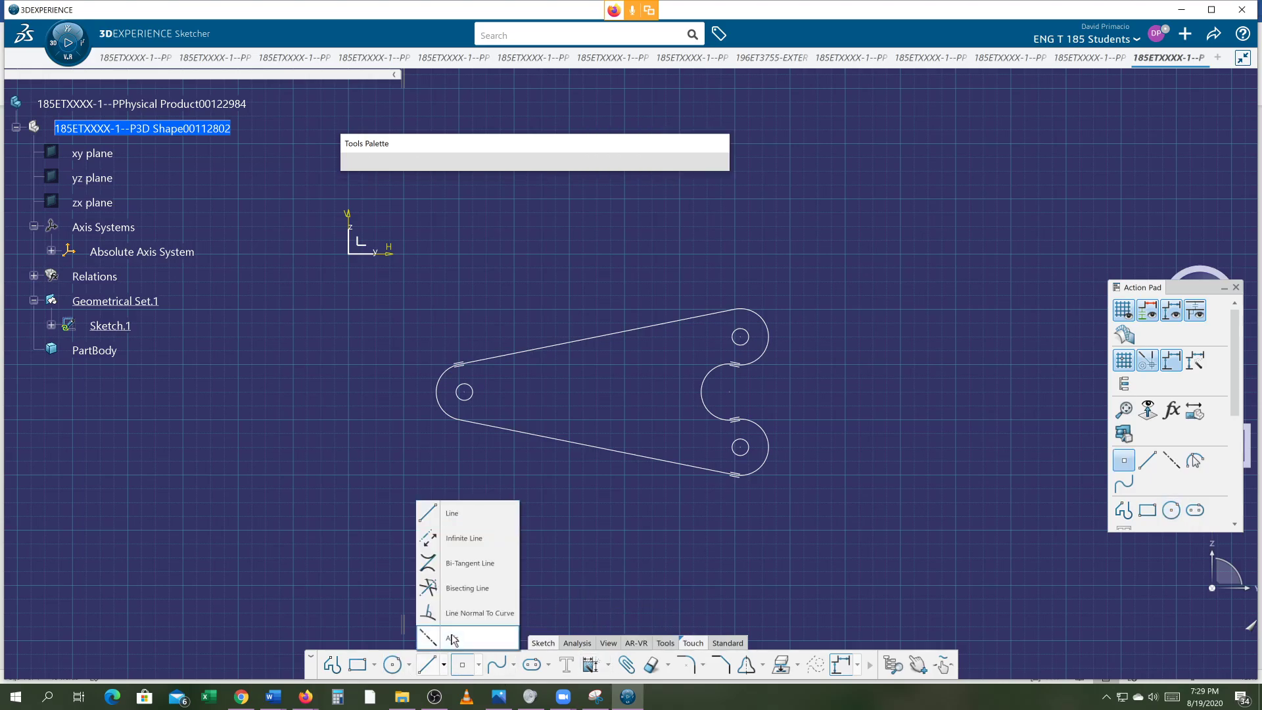
left_click(433, 637)
left_click(464, 389)
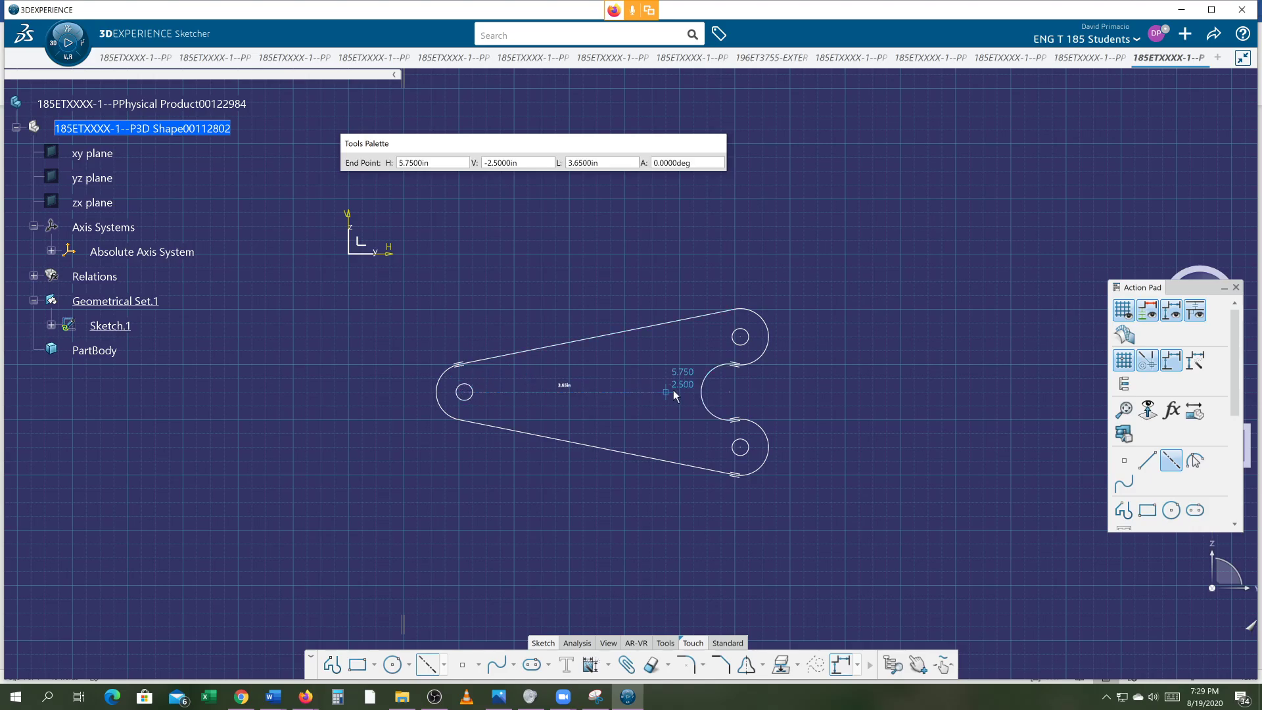
left_click(731, 392)
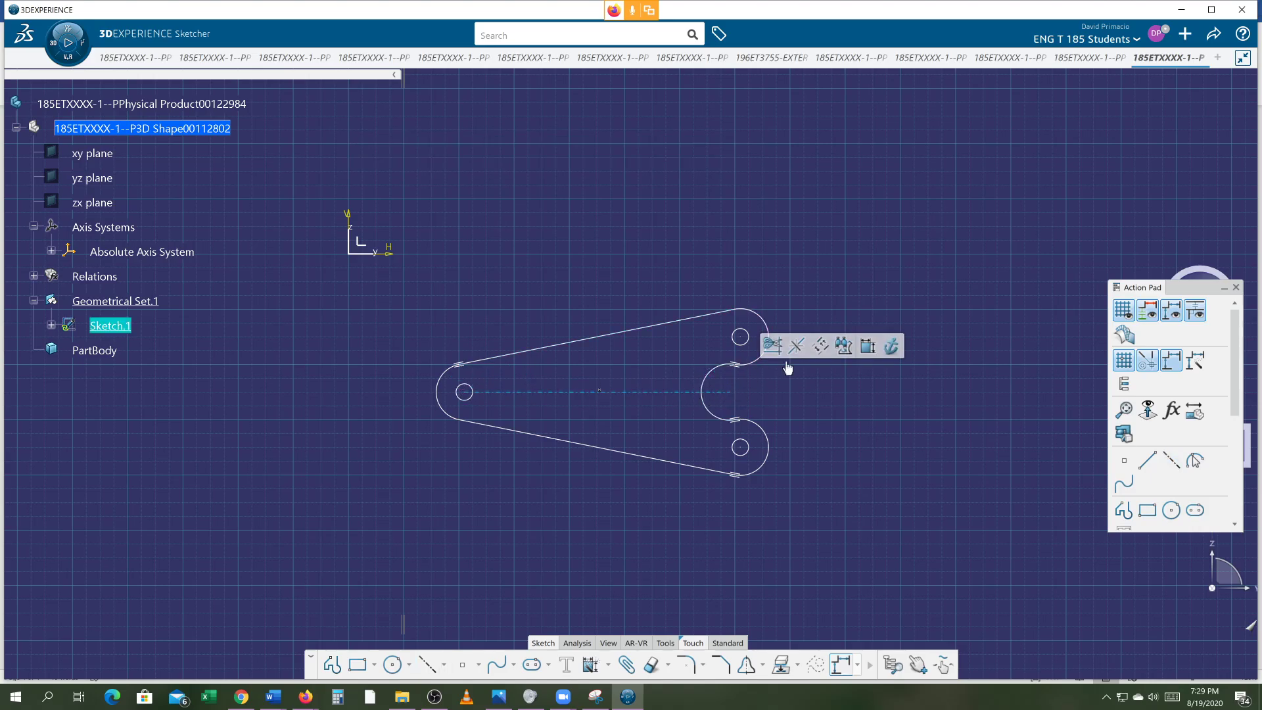
- Draw a vertical axis line about 2 in long between the centres of the two lobe circles
left_click(427, 664)
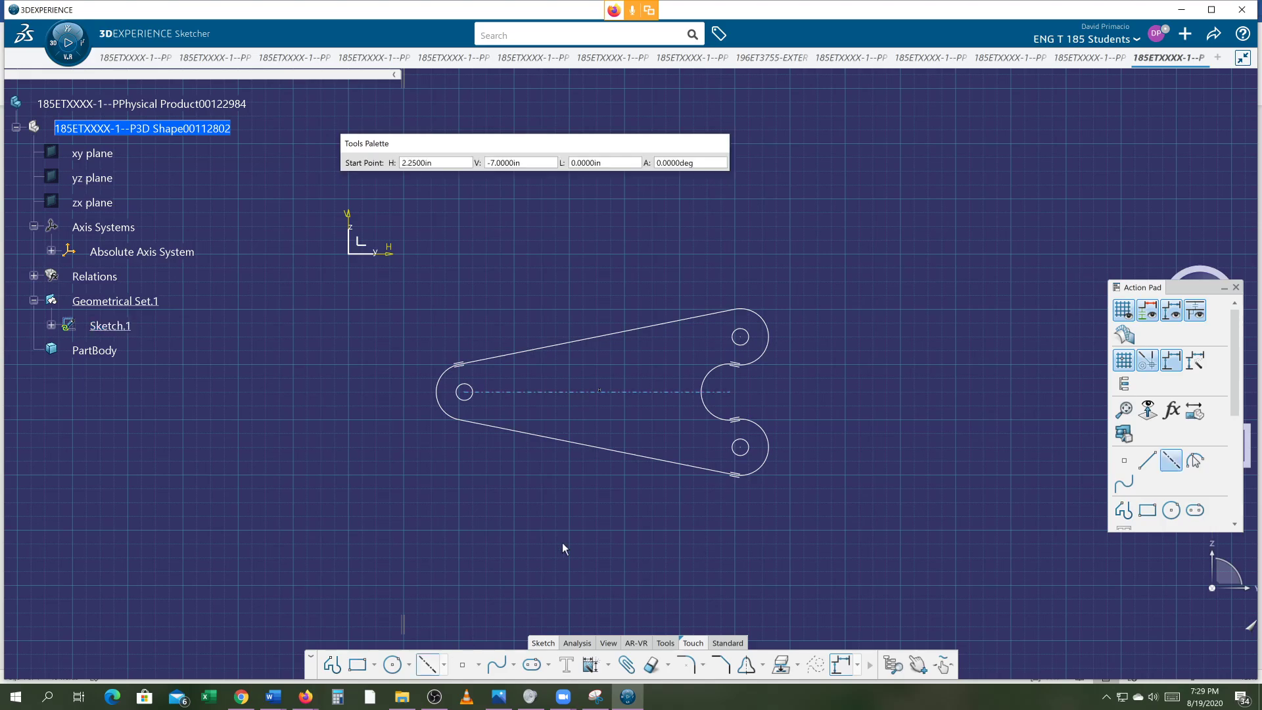
left_click(740, 337)
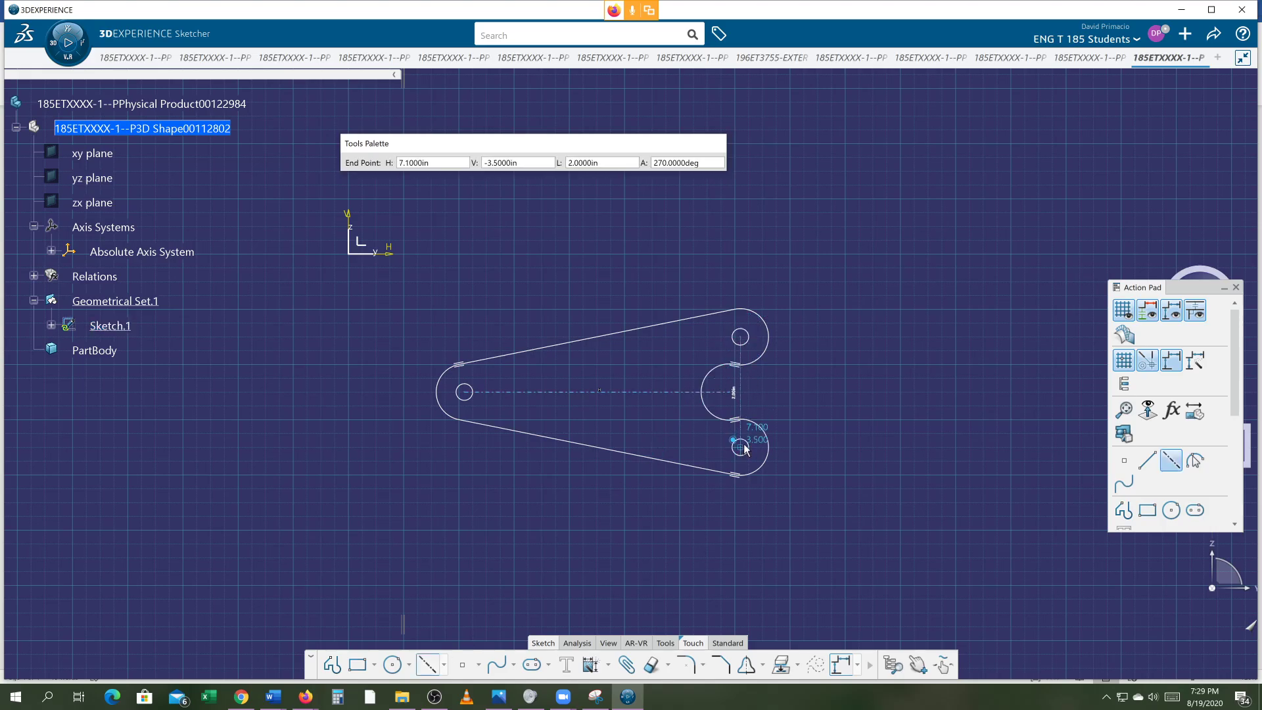
left_click(745, 447)
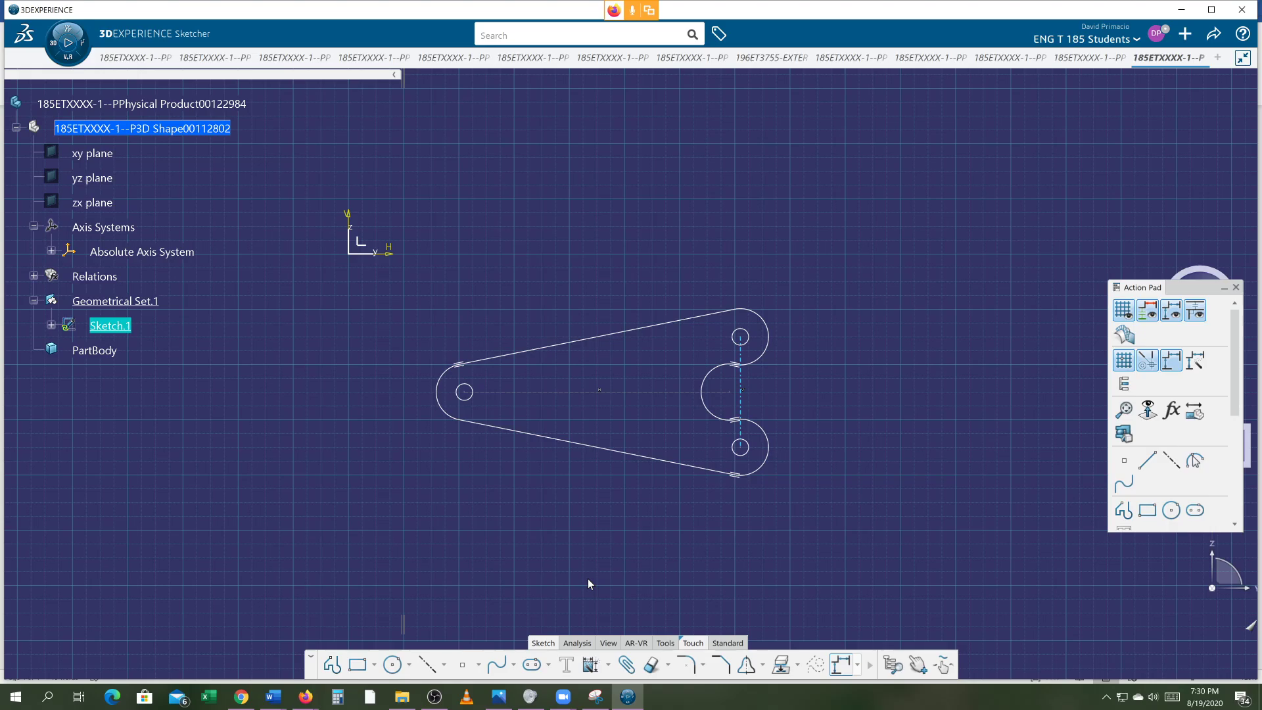
- Add a length constraint to the vertical axis and place its dimension outside the profile beyond the lobes
left_click(610, 666)
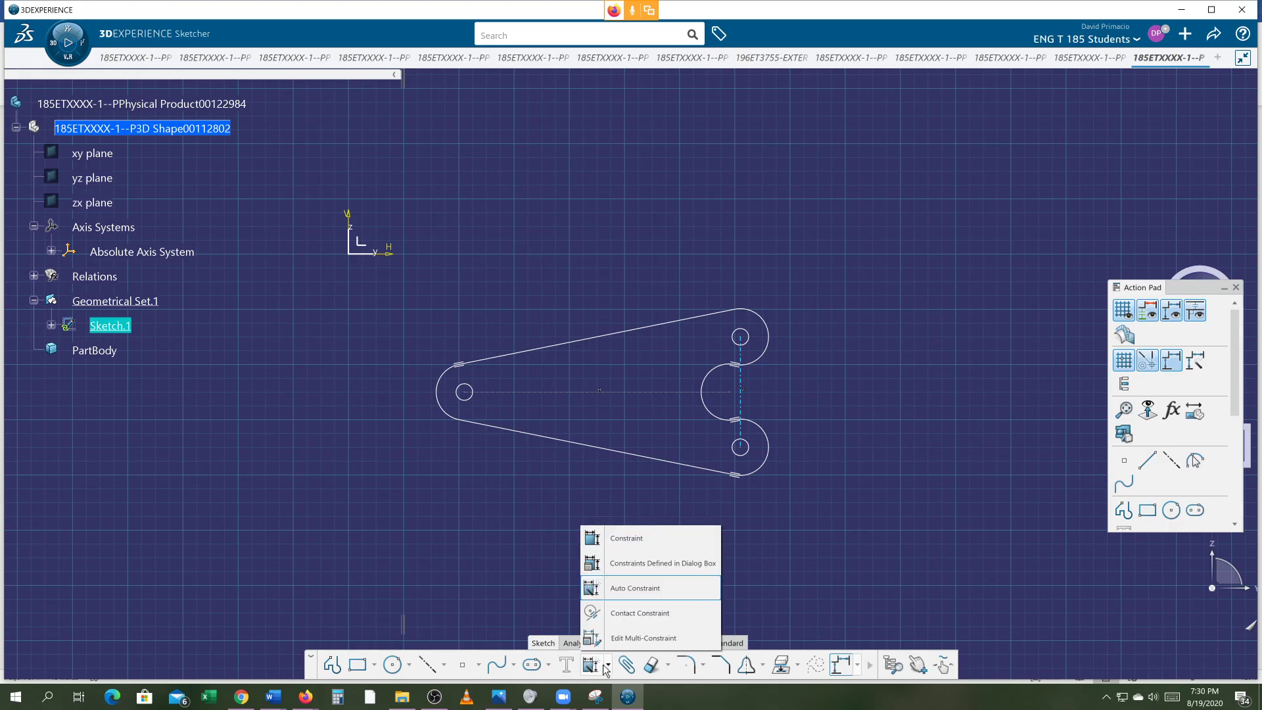
left_click(612, 536)
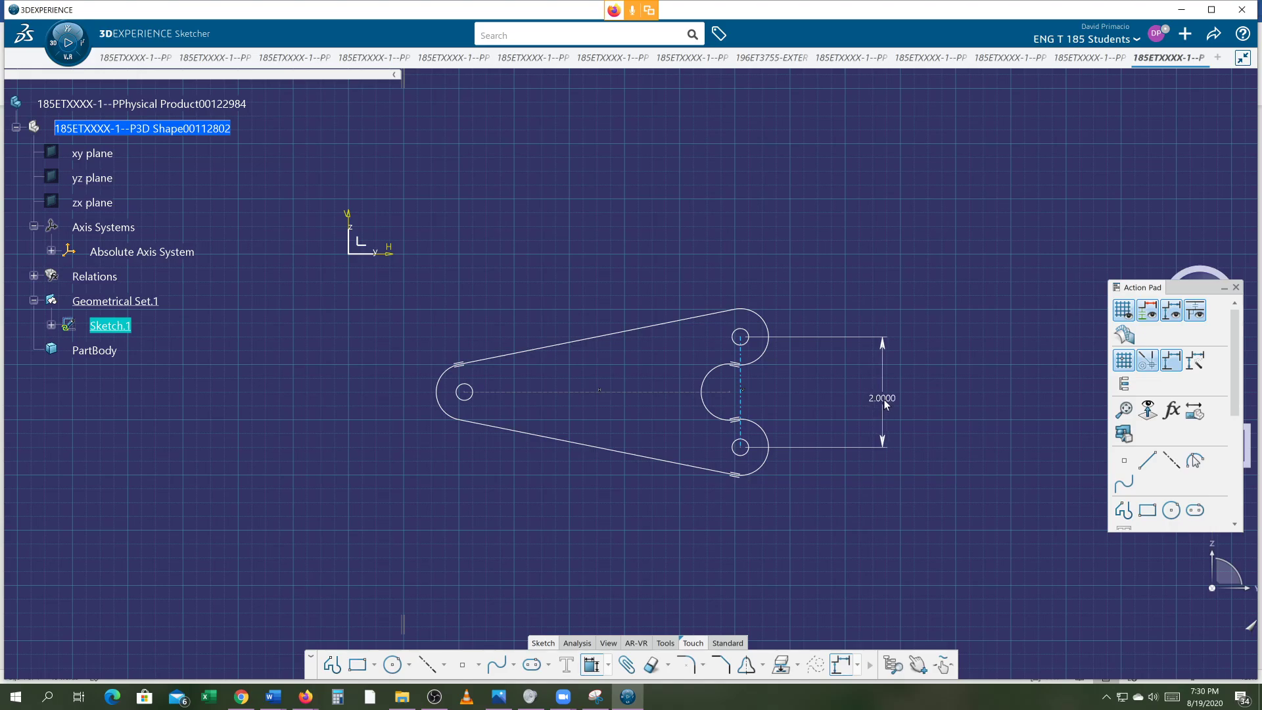
left_click(885, 397)
key("Return")
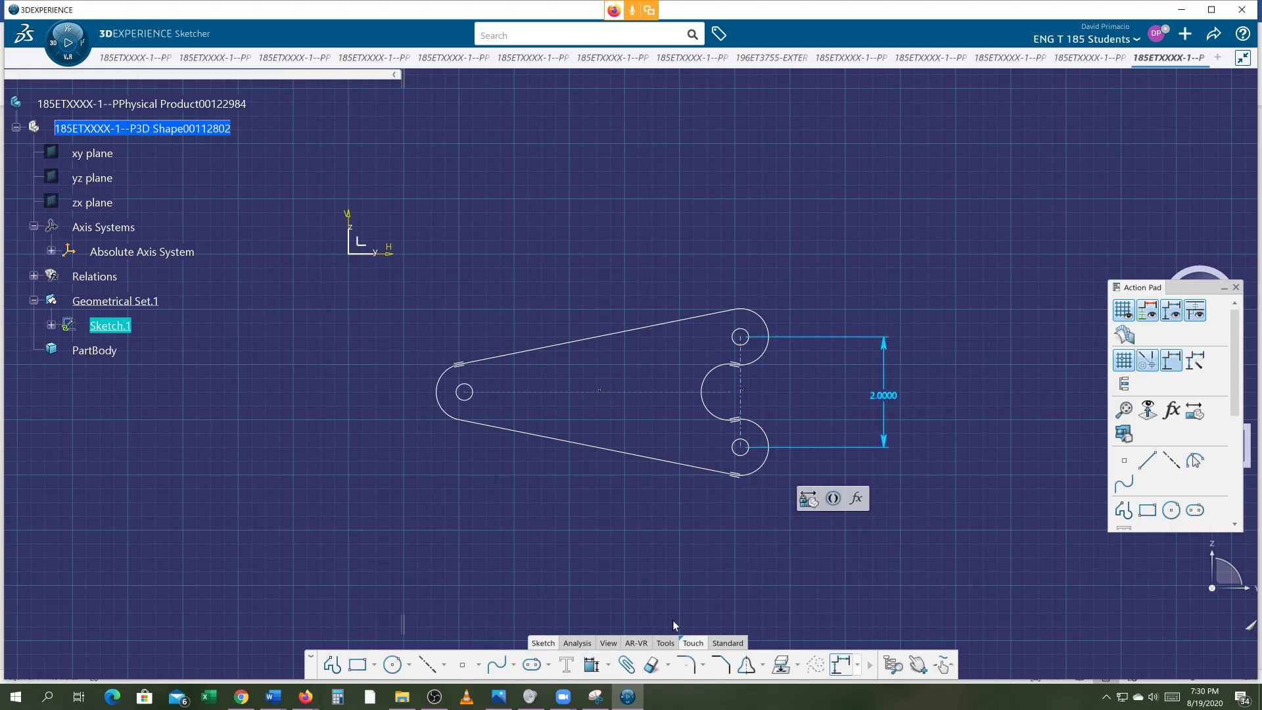
left_click(540, 581)
- Constrain the horizontal distance from the narrow-end circle to the vertical axis, placing the dimension below the profile
left_click(591, 664)
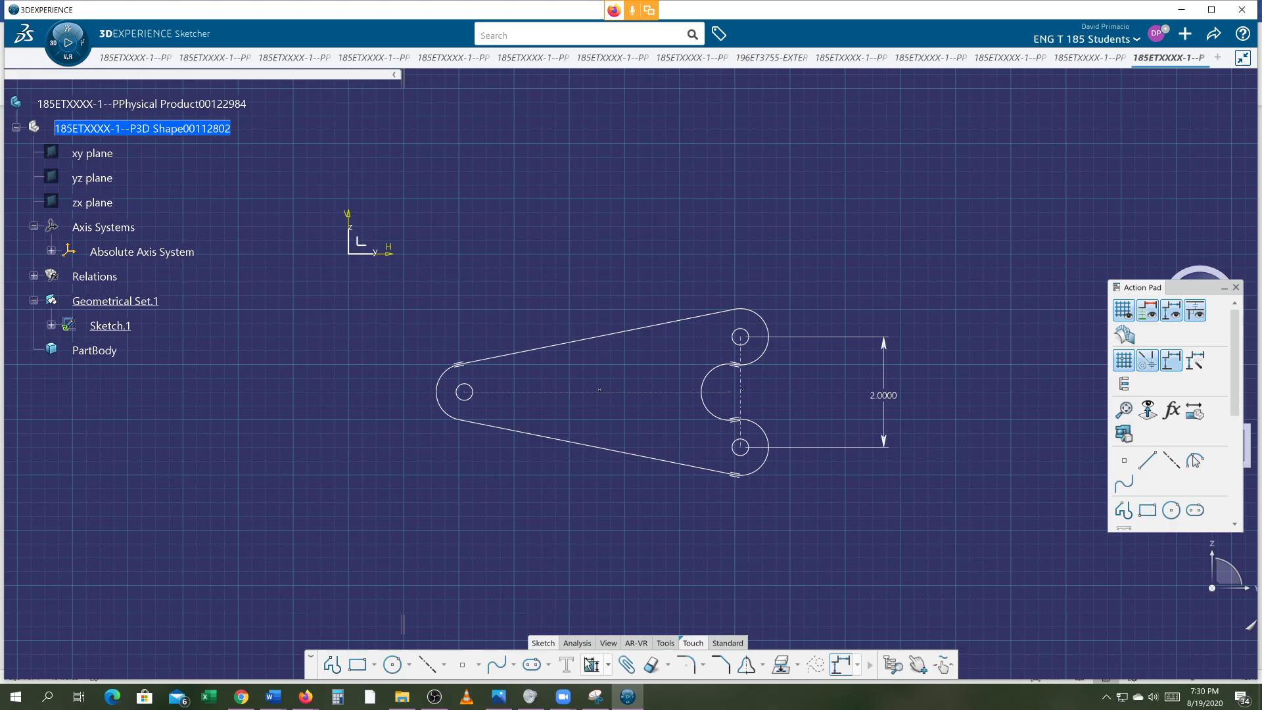
left_click(468, 394)
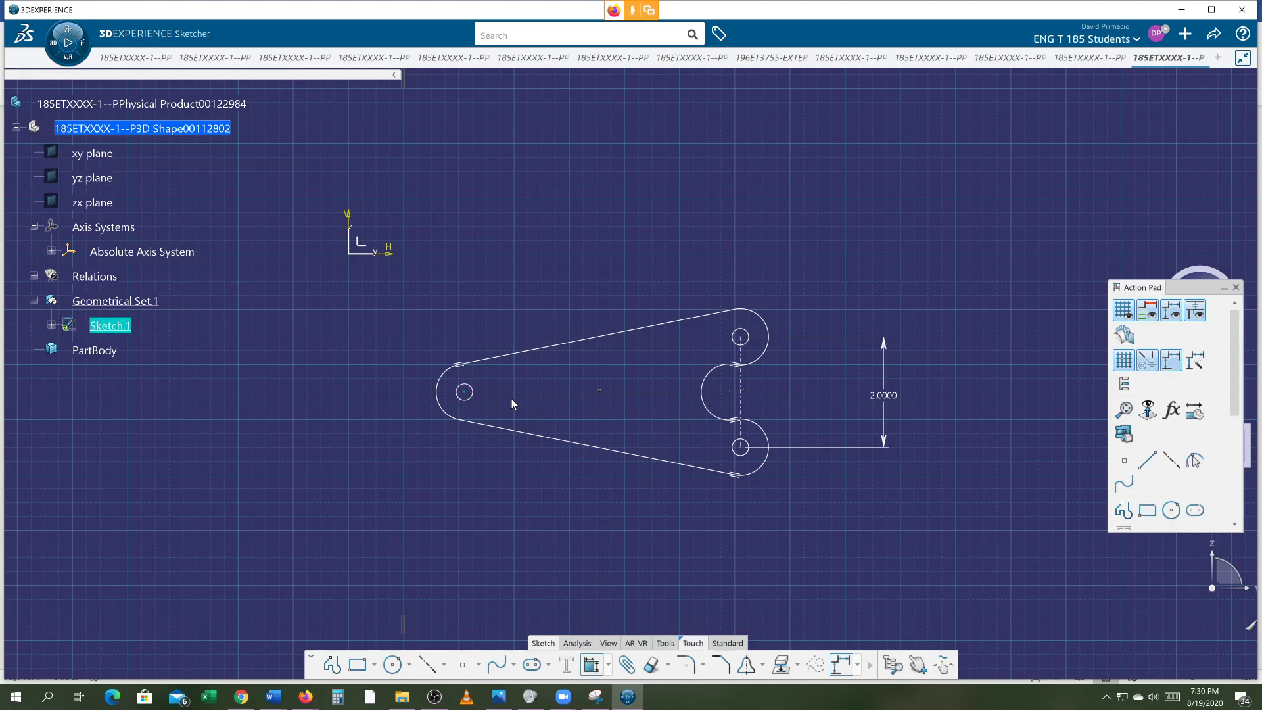
left_click(739, 387)
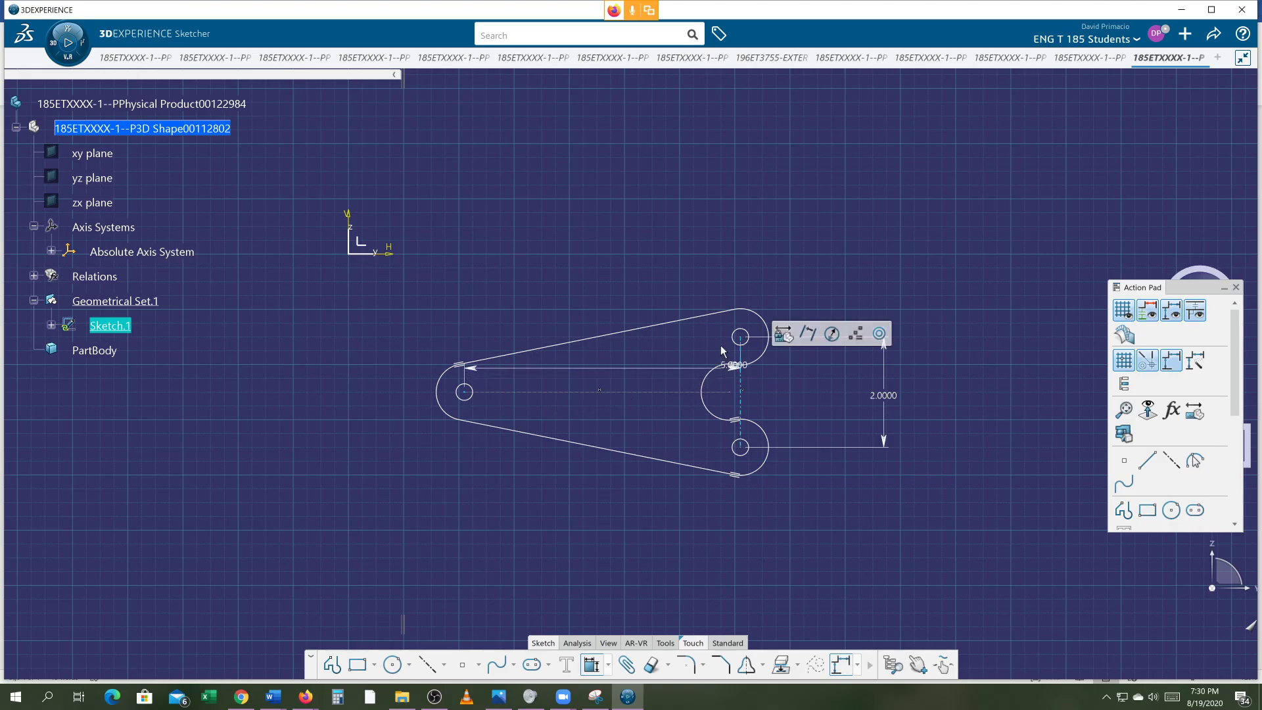
left_click(625, 562)
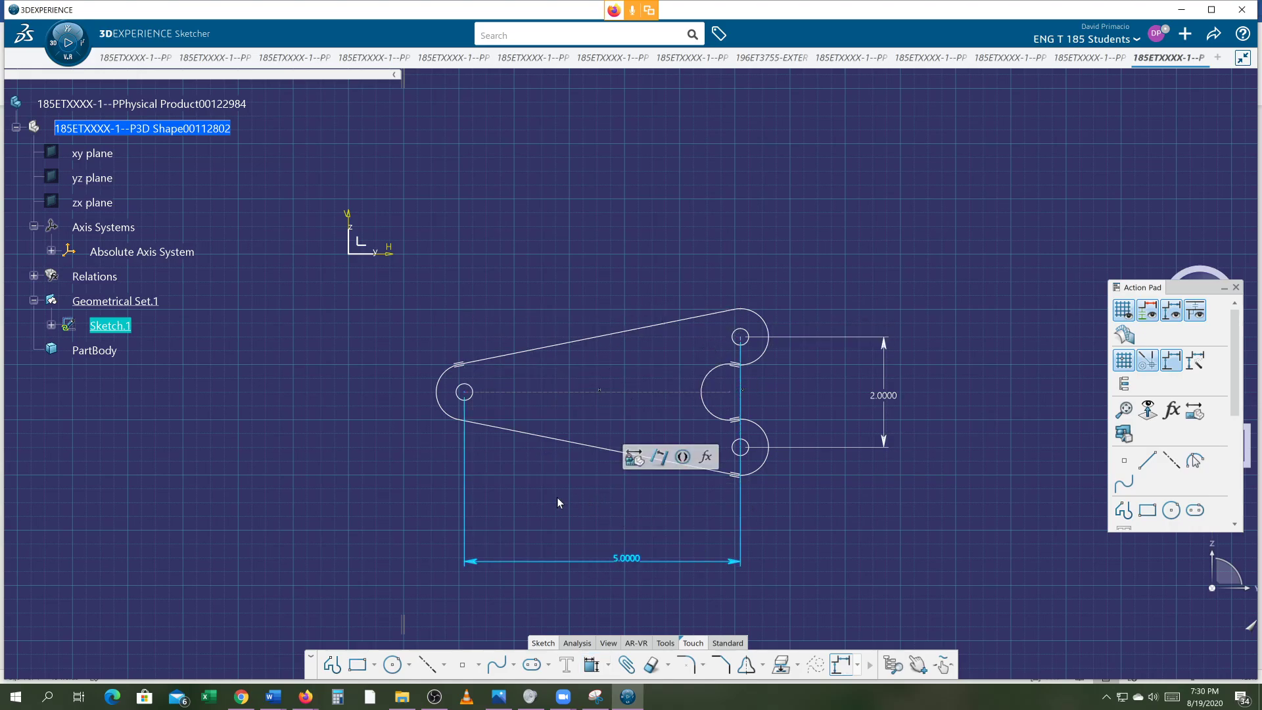
- Apply Auto Constraint to all sketch geometry, with the vertical axis as reference element and Stacked constraint mode
mouse_move(334, 302)
left_mouse_down()
mouse_move(838, 468)
mouse_move(839, 490)
left_mouse_up()
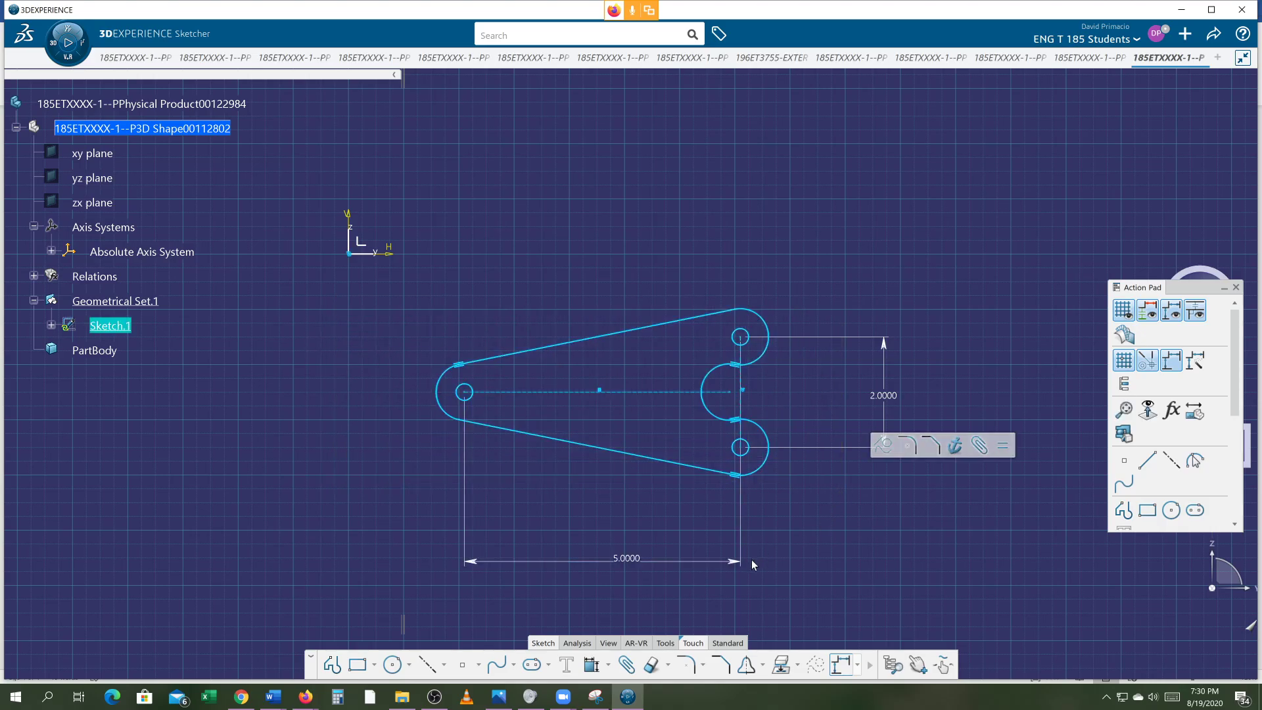
left_click(608, 665)
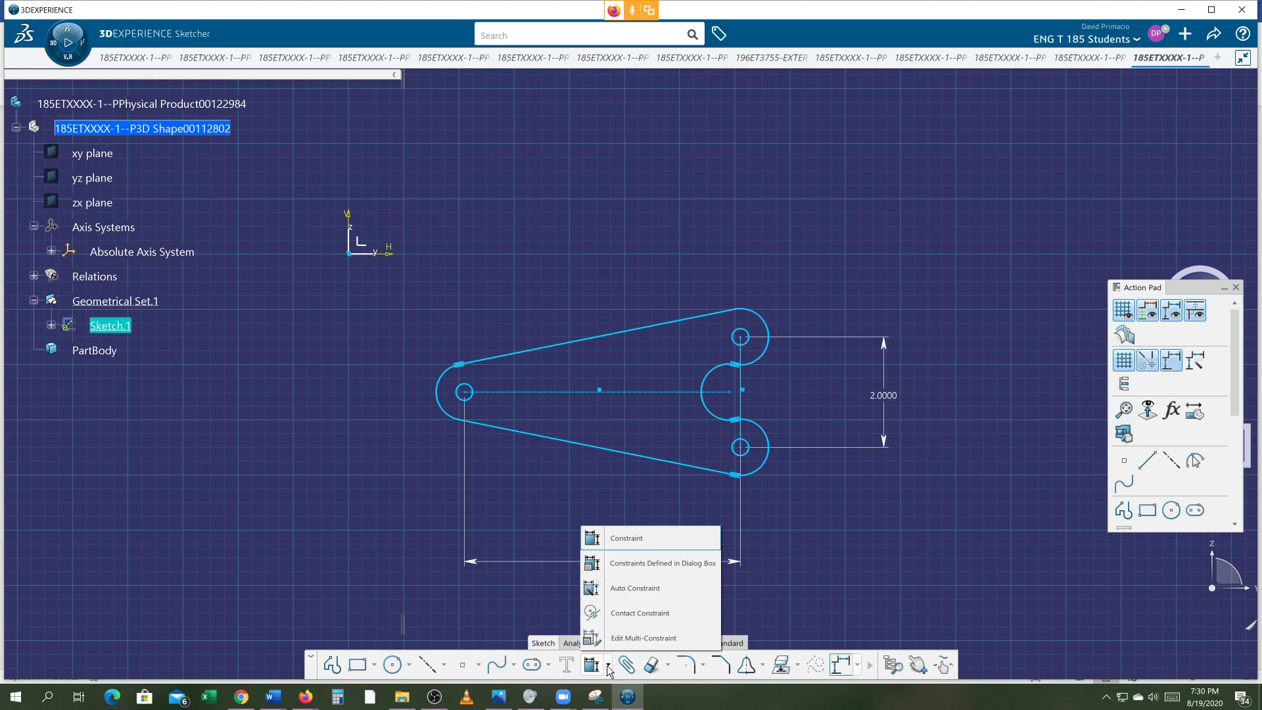
left_click(618, 589)
left_click(506, 192)
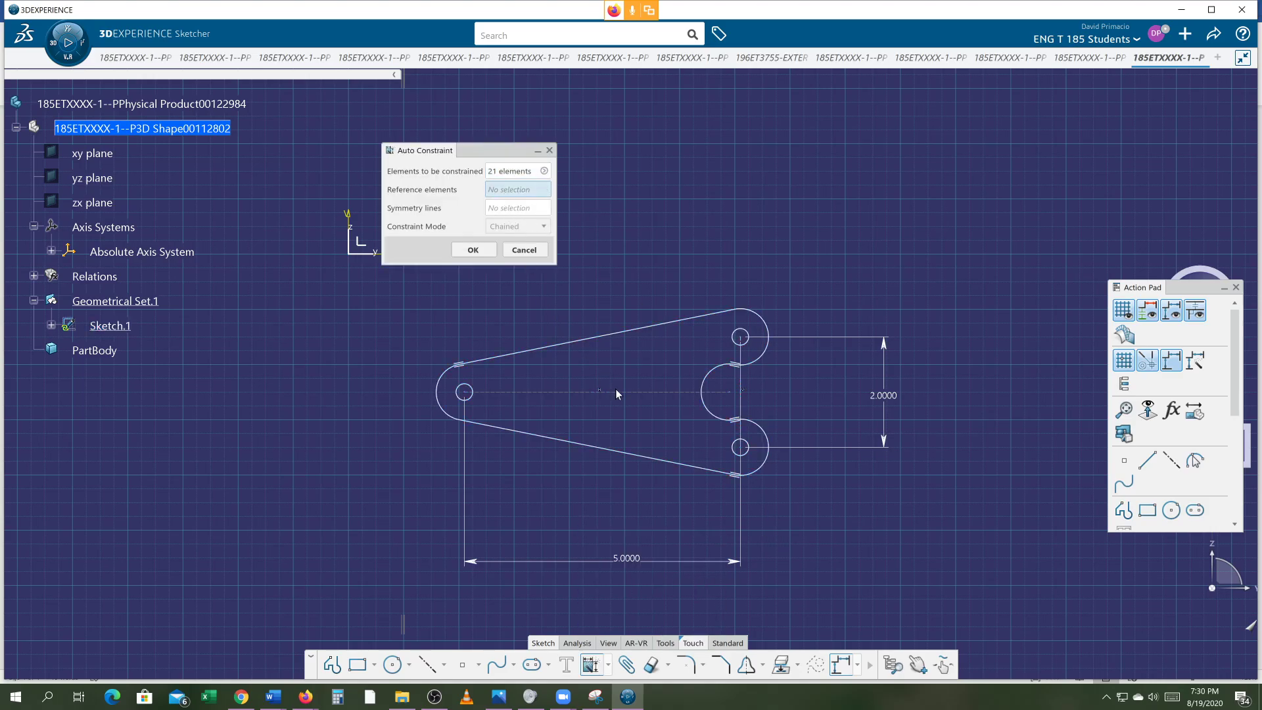
left_click(742, 381)
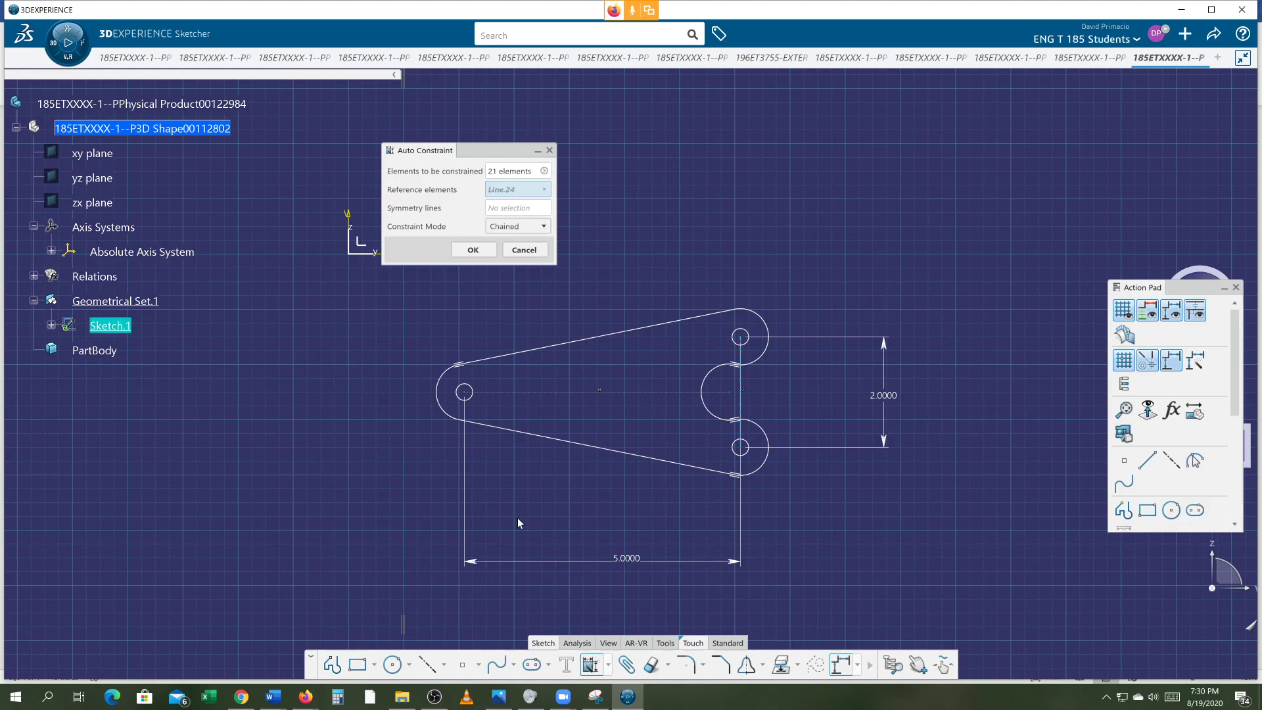
mouse_move(517, 523)
middle_mouse_down()
mouse_move(497, 448)
mouse_move(498, 488)
middle_mouse_up()
left_click(506, 225)
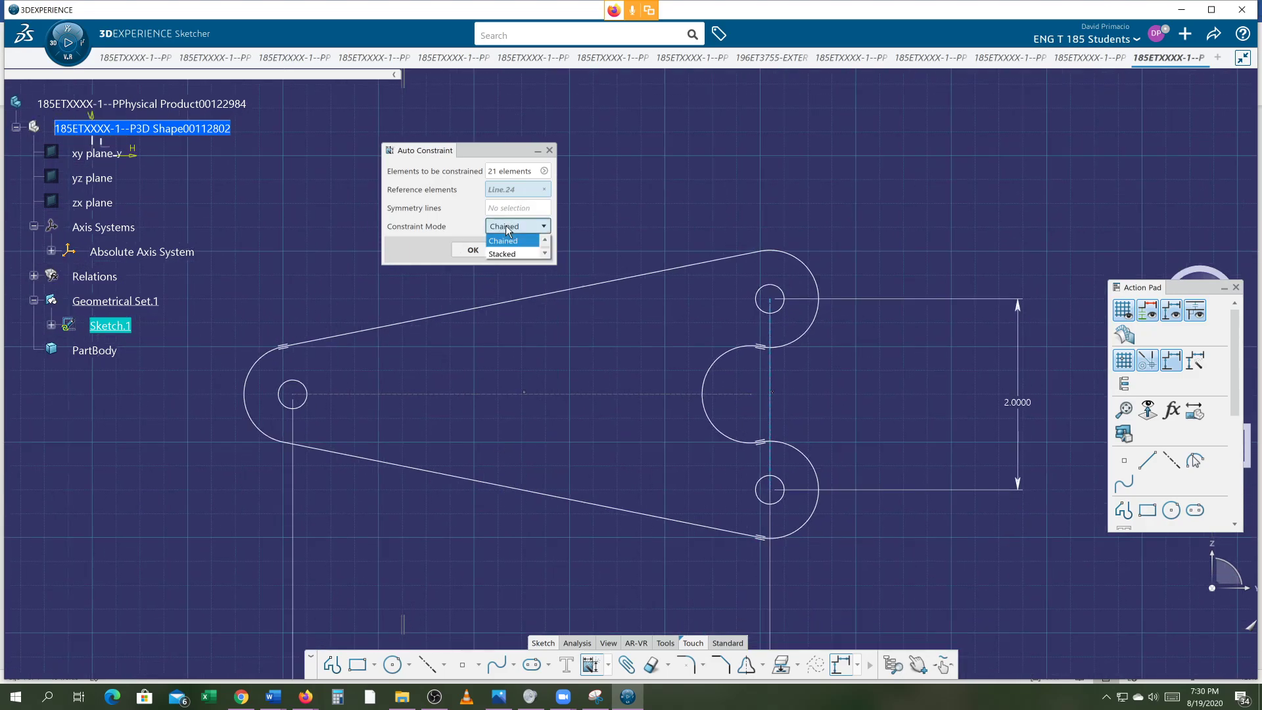
left_click(504, 254)
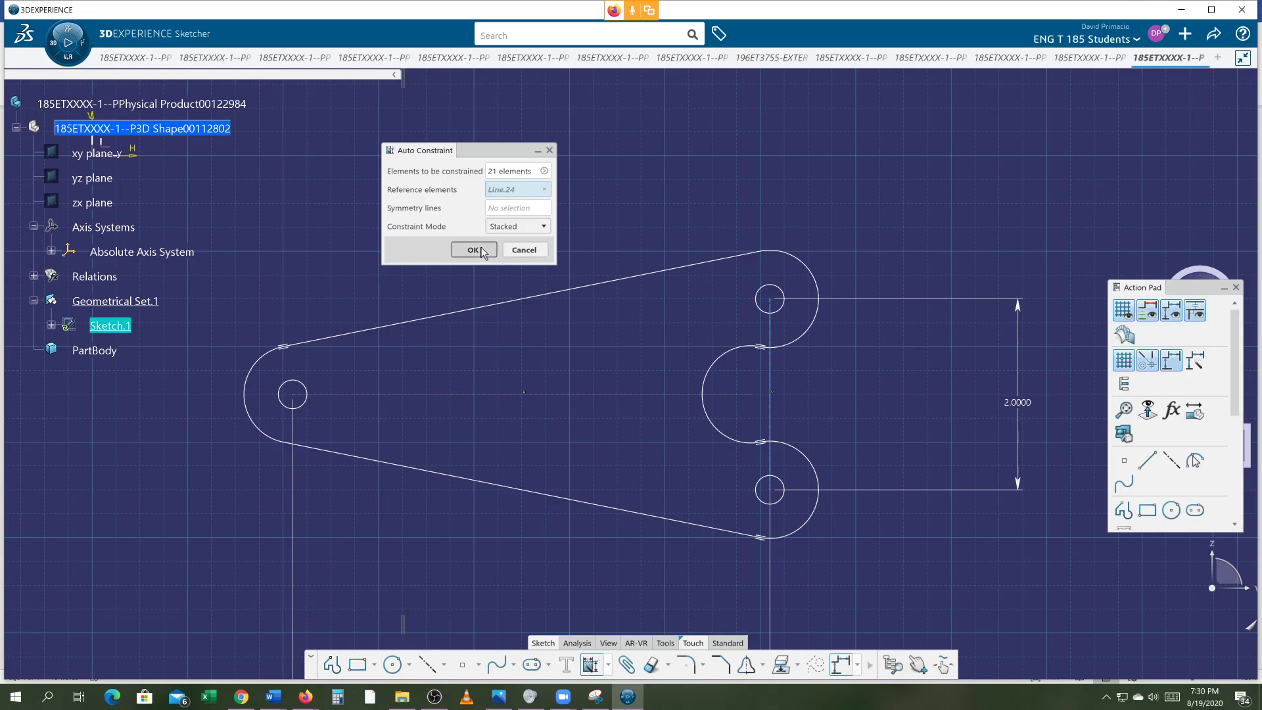
left_click(475, 250)
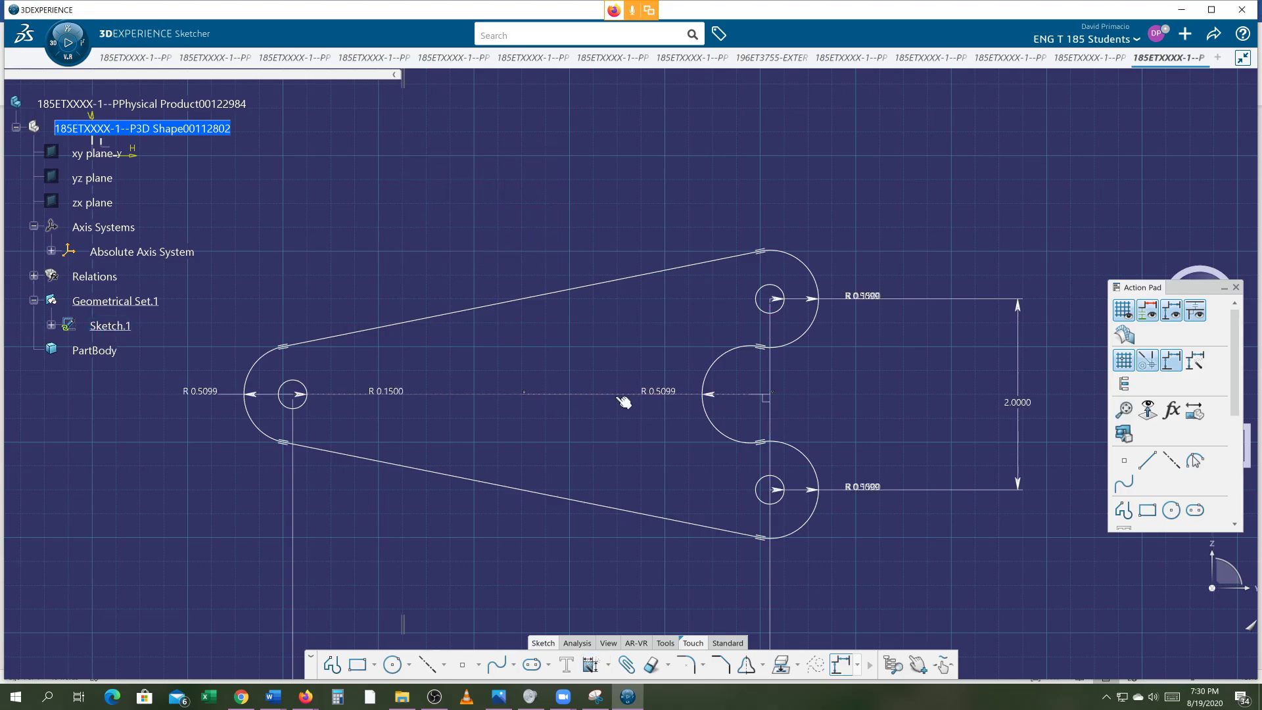
- Apply a fix constraint to the vertical axis and to the horizontal axis
left_click(774, 422)
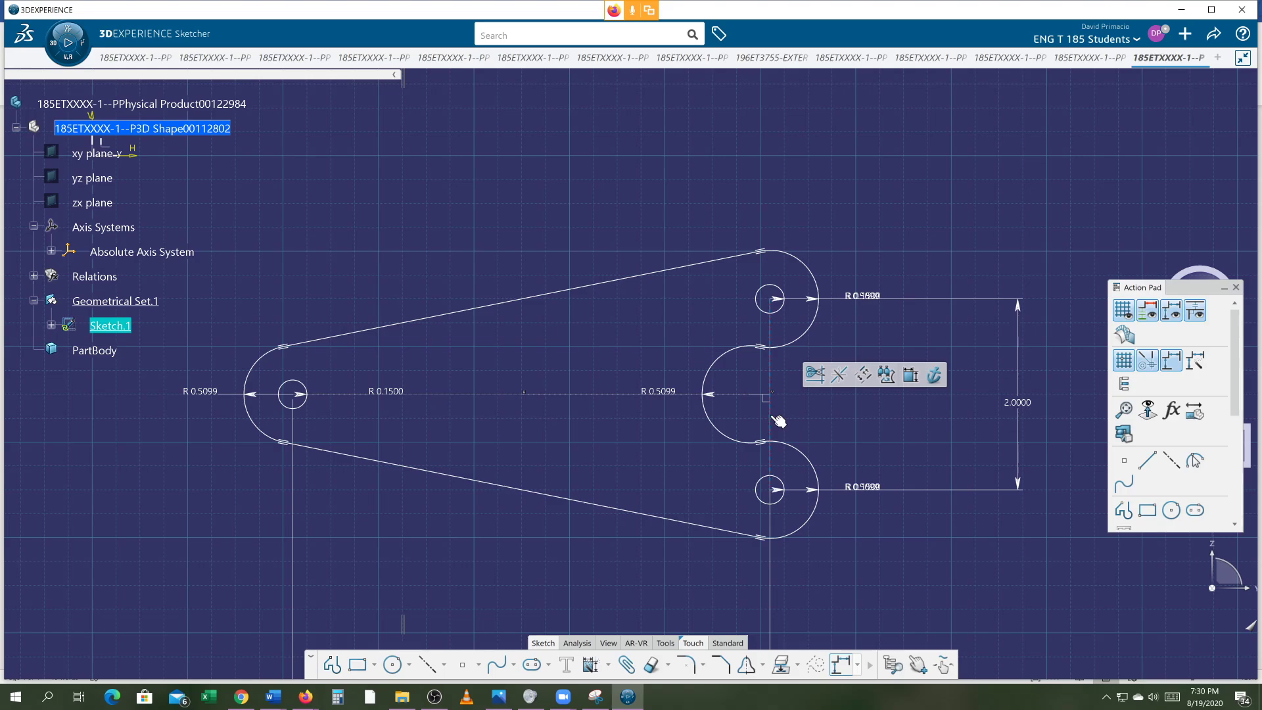
left_click(913, 376)
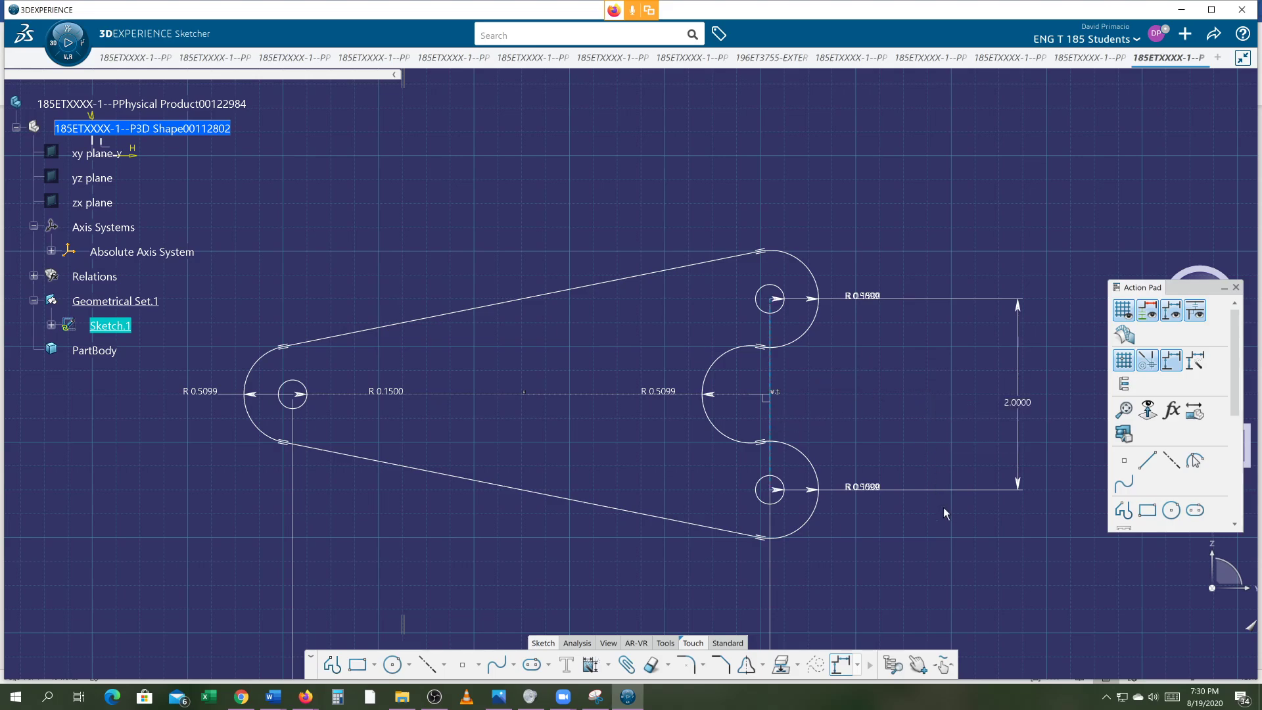
left_click(582, 399)
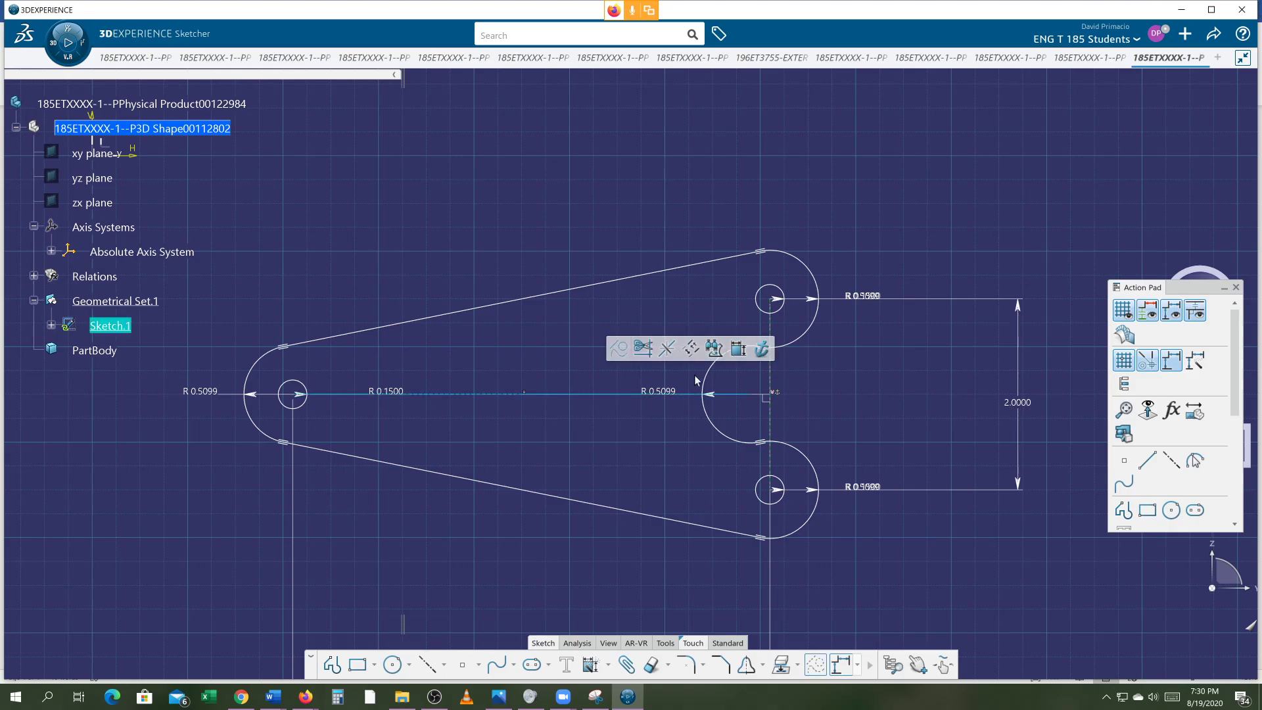
left_click(766, 350)
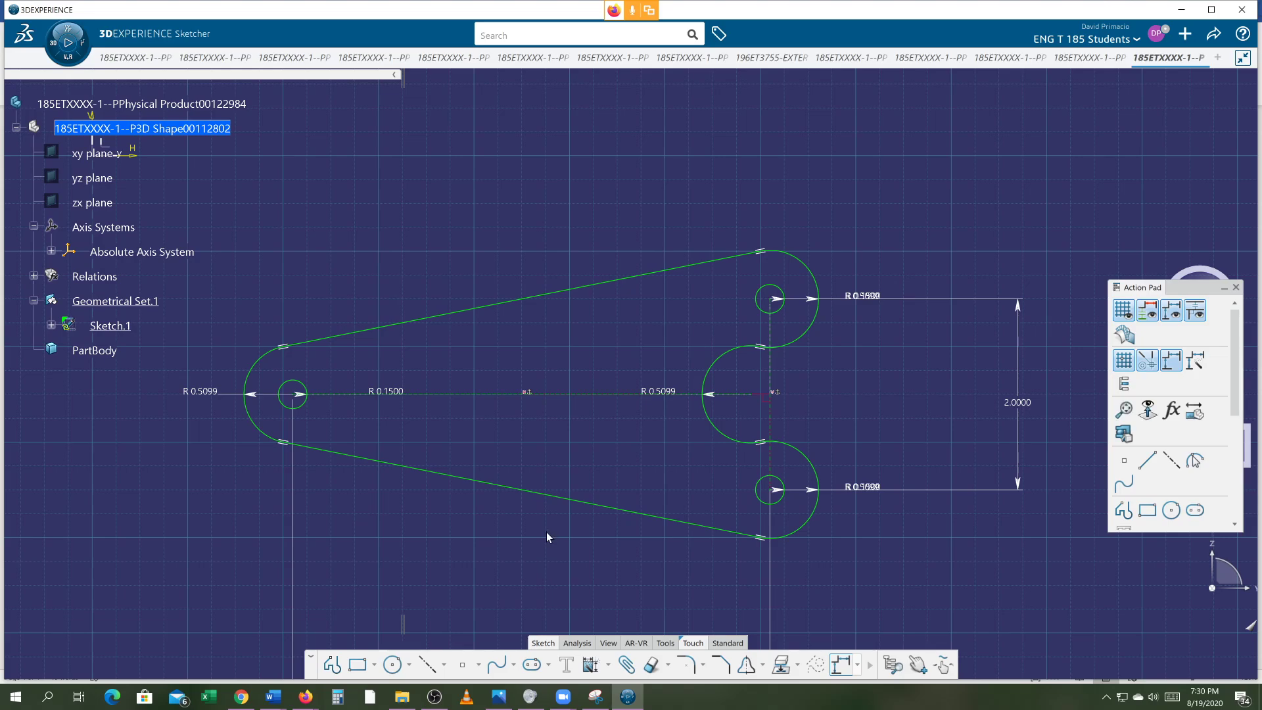
- Delete all the bracket geometry, axes, dimensions and constraints from the sketch
mouse_move(548, 525)
middle_mouse_down()
mouse_move(558, 417)
mouse_move(559, 431)
mouse_move(622, 439)
mouse_move(604, 488)
middle_mouse_up()
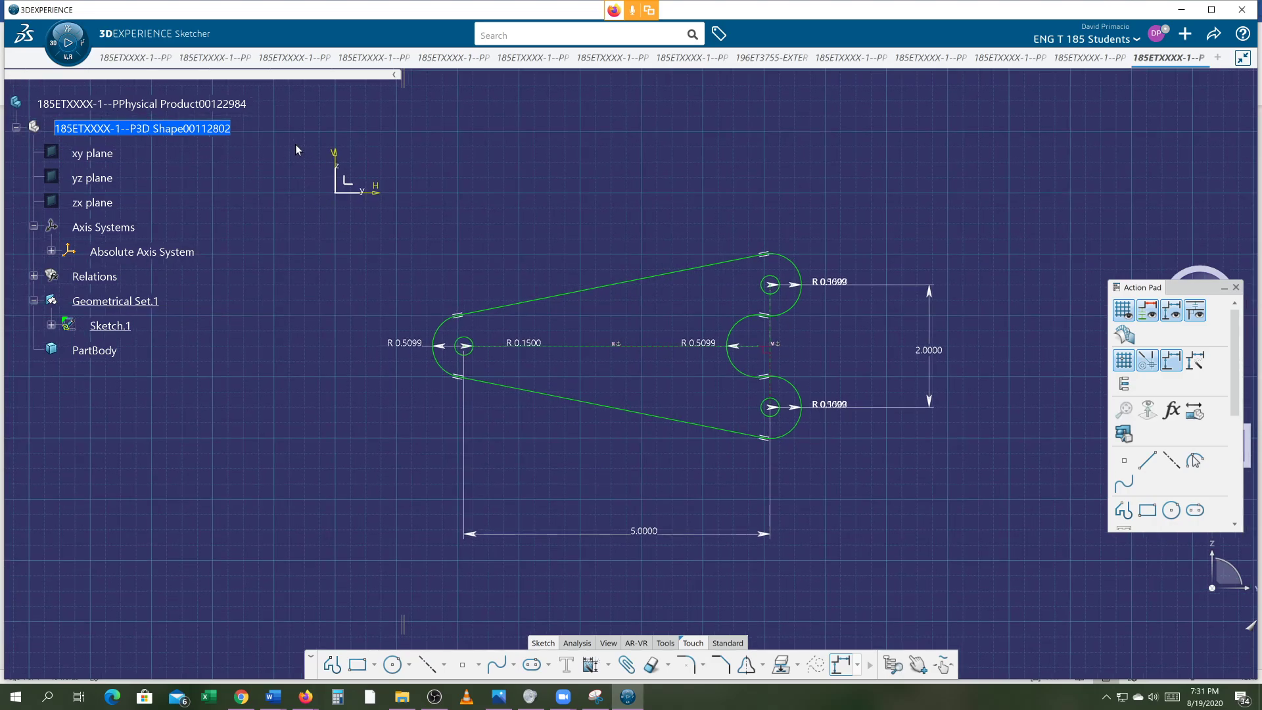
left_click_drag(294, 140, 992, 615)
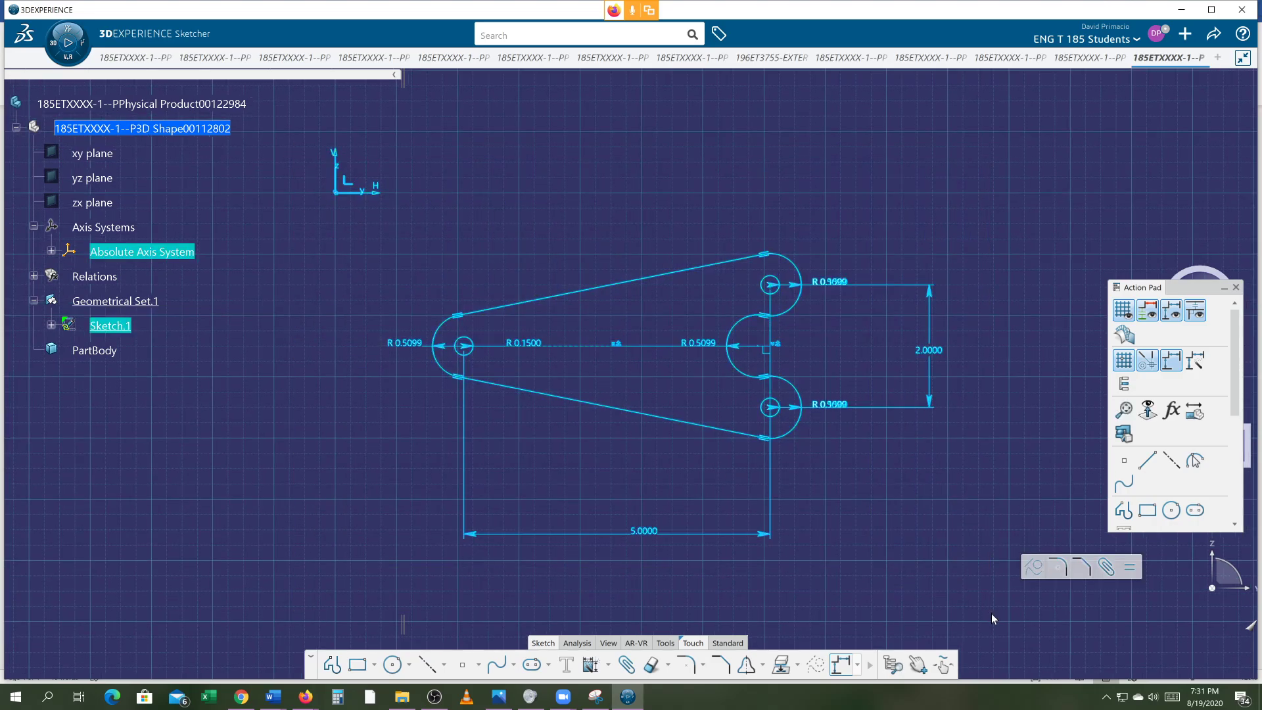
key("Delete")
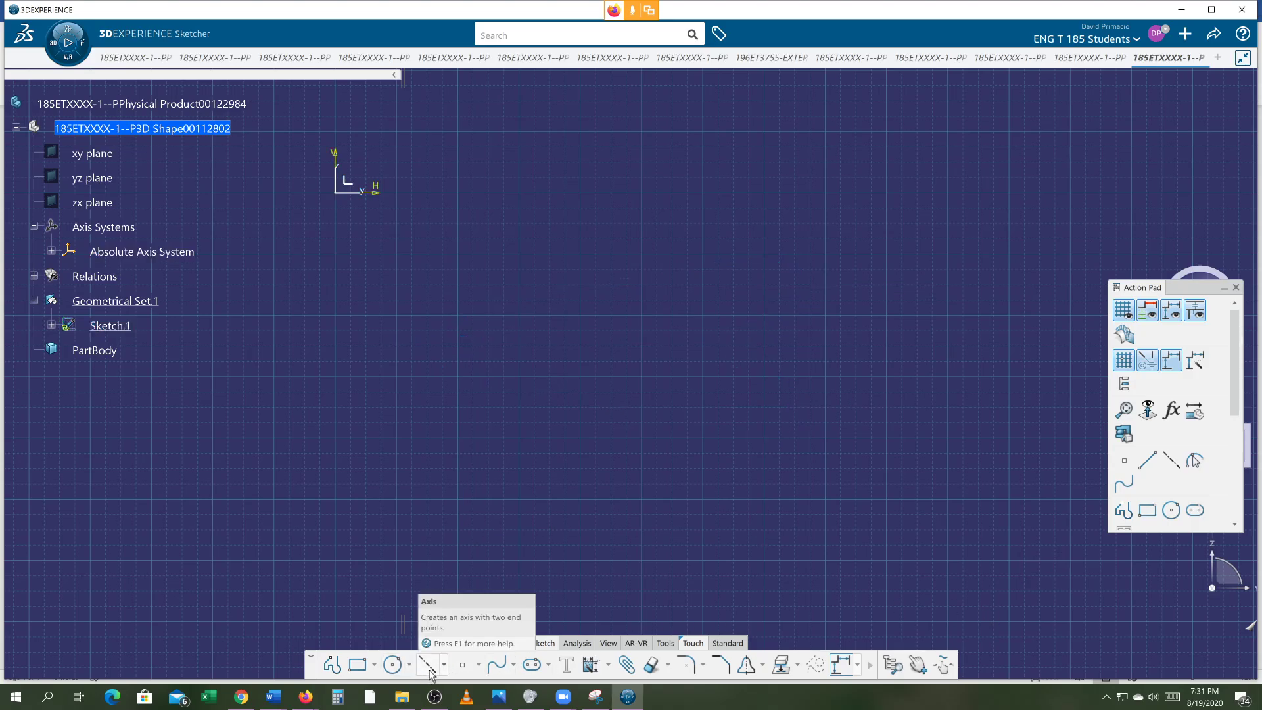
- Draw the bracket's tapered end with the Profile tool: upper sloping line, tangent arc around the narrow end, and lower sloping line
left_click(332, 667)
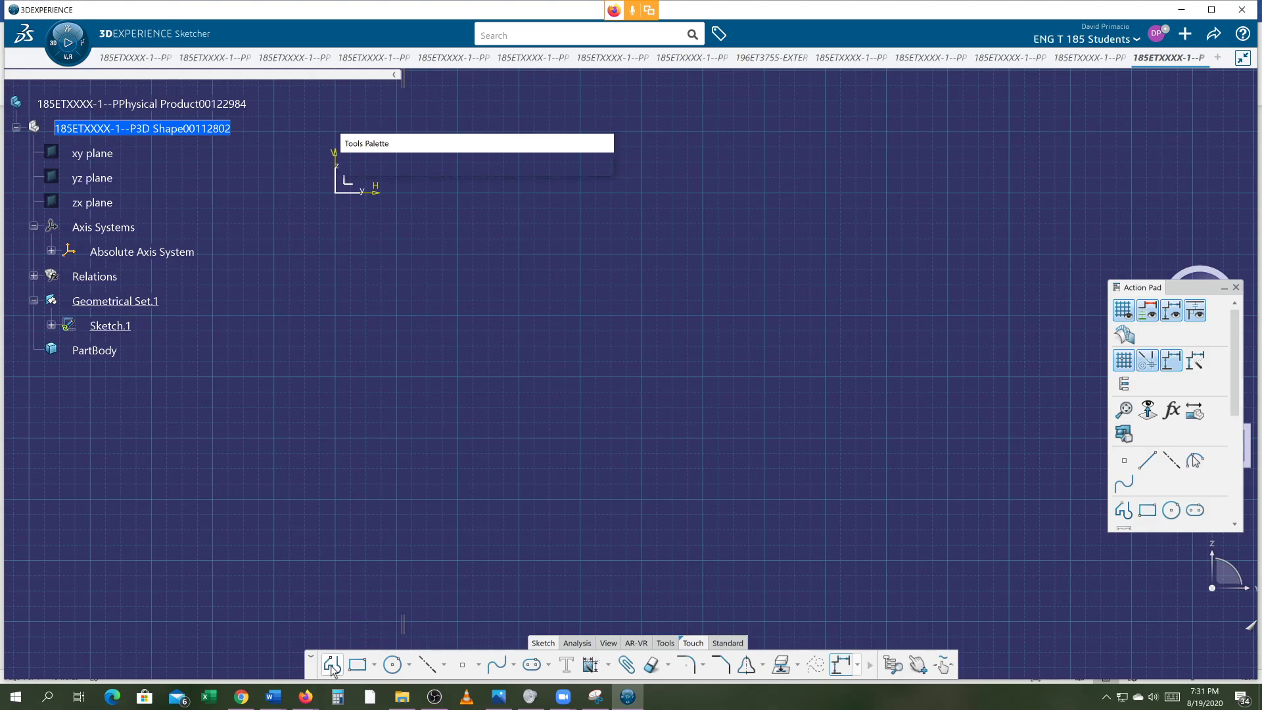
left_click(822, 256)
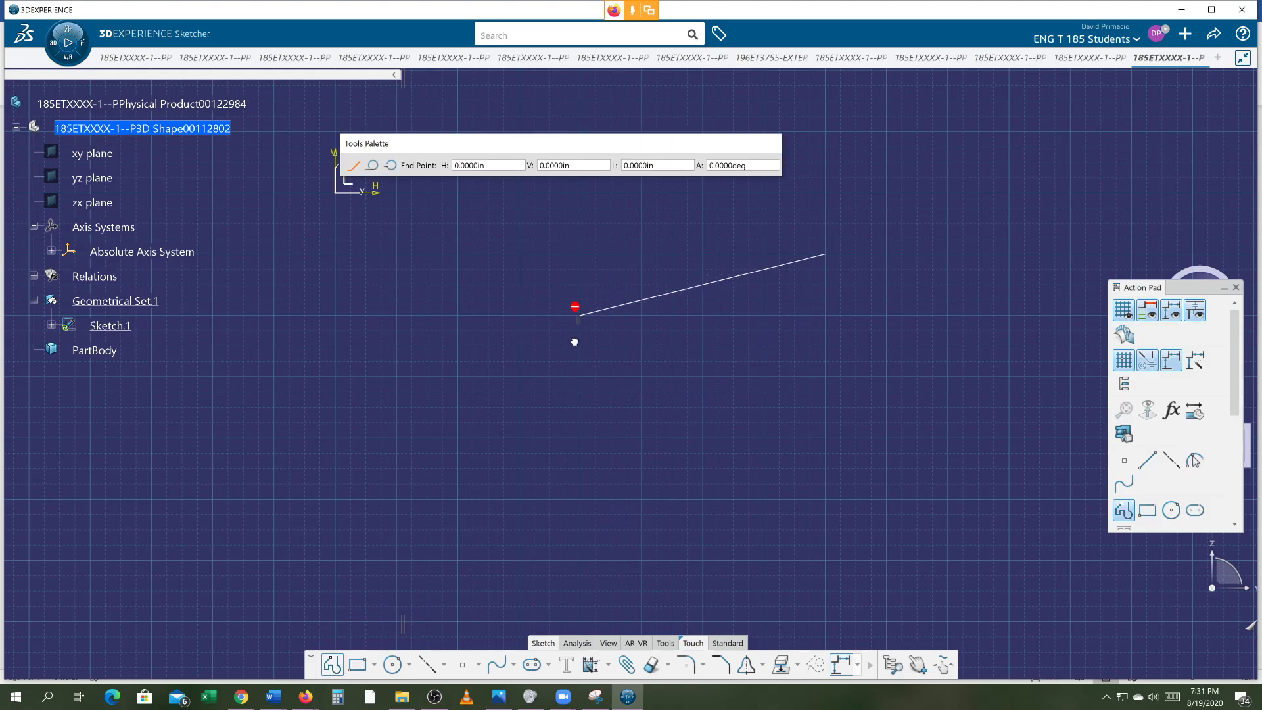
left_click_drag(574, 342, 577, 380)
left_click(577, 380)
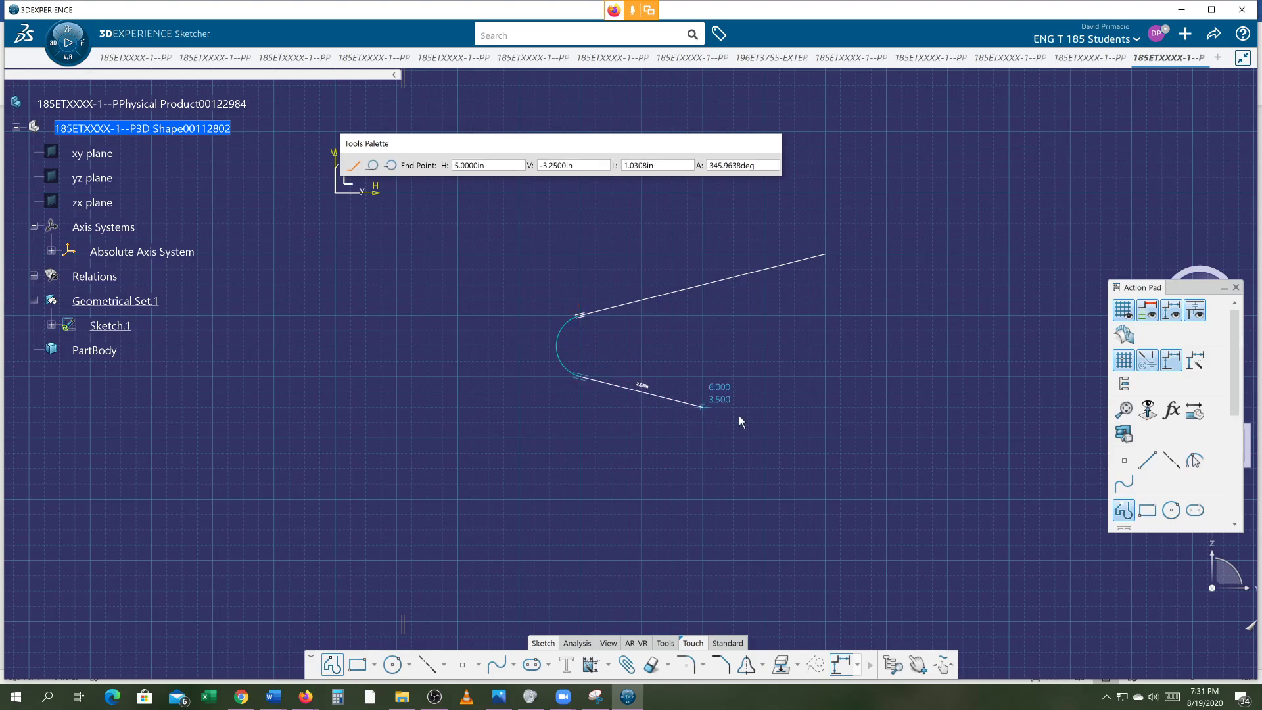
left_click(824, 435)
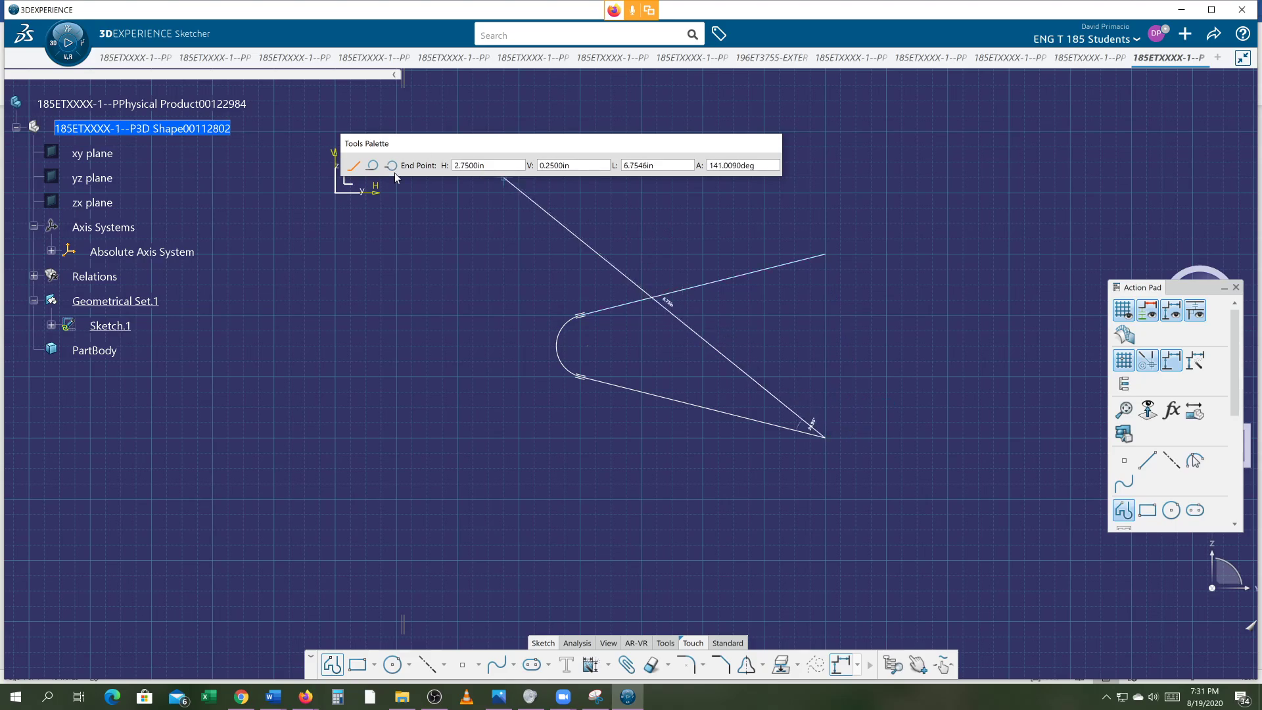
- Continue the profile with the lower lobe arc, the concave middle arc and the upper lobe arc, closing it at its start point
left_click(373, 167)
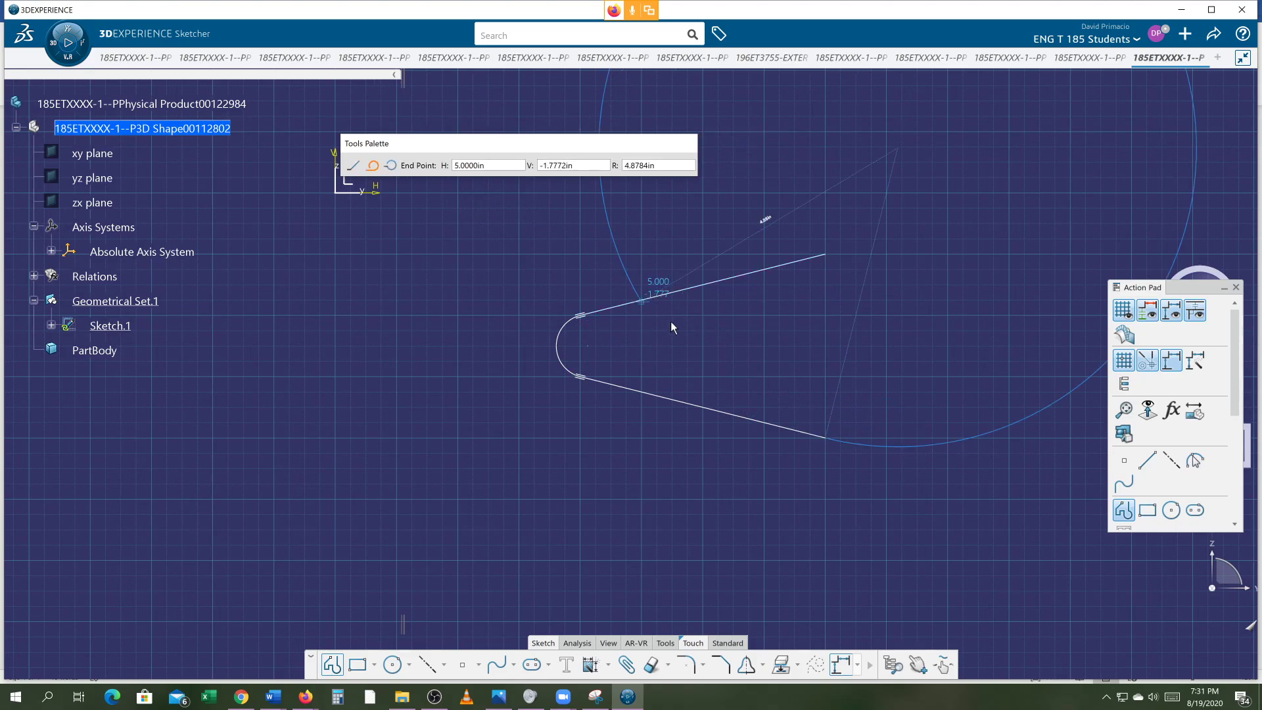
left_click(840, 378)
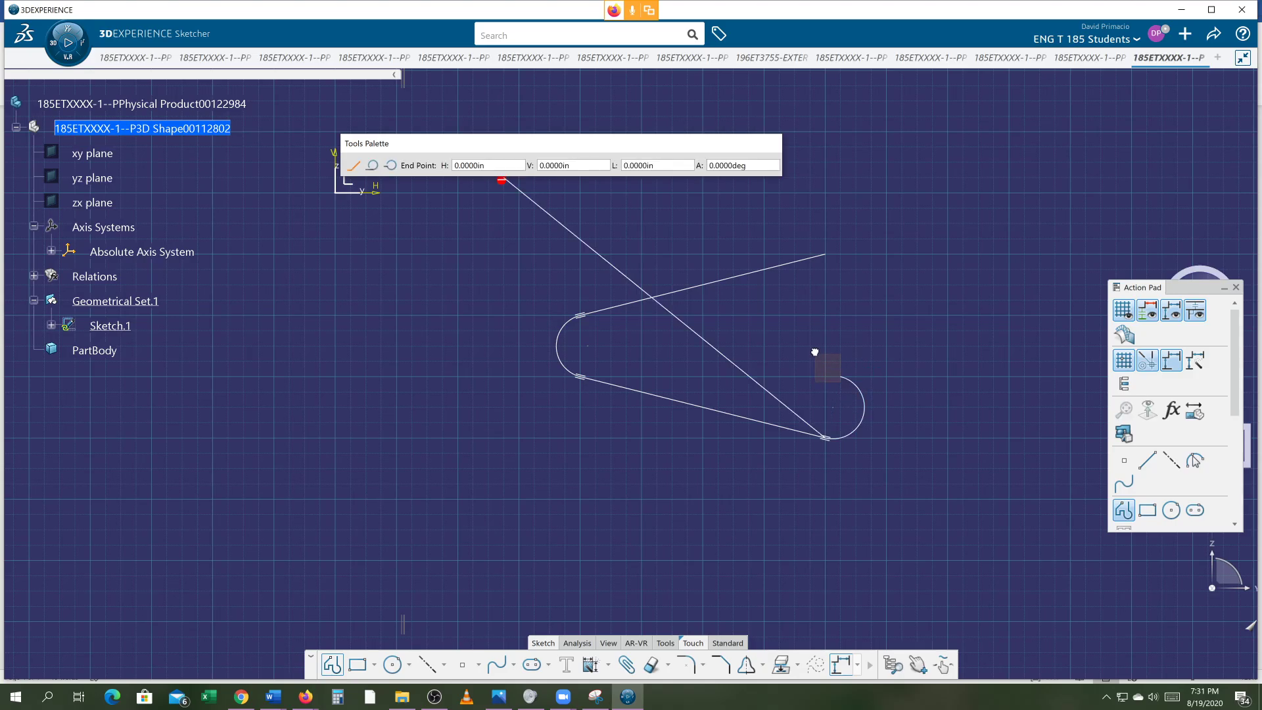
left_click(842, 317)
left_click(826, 258)
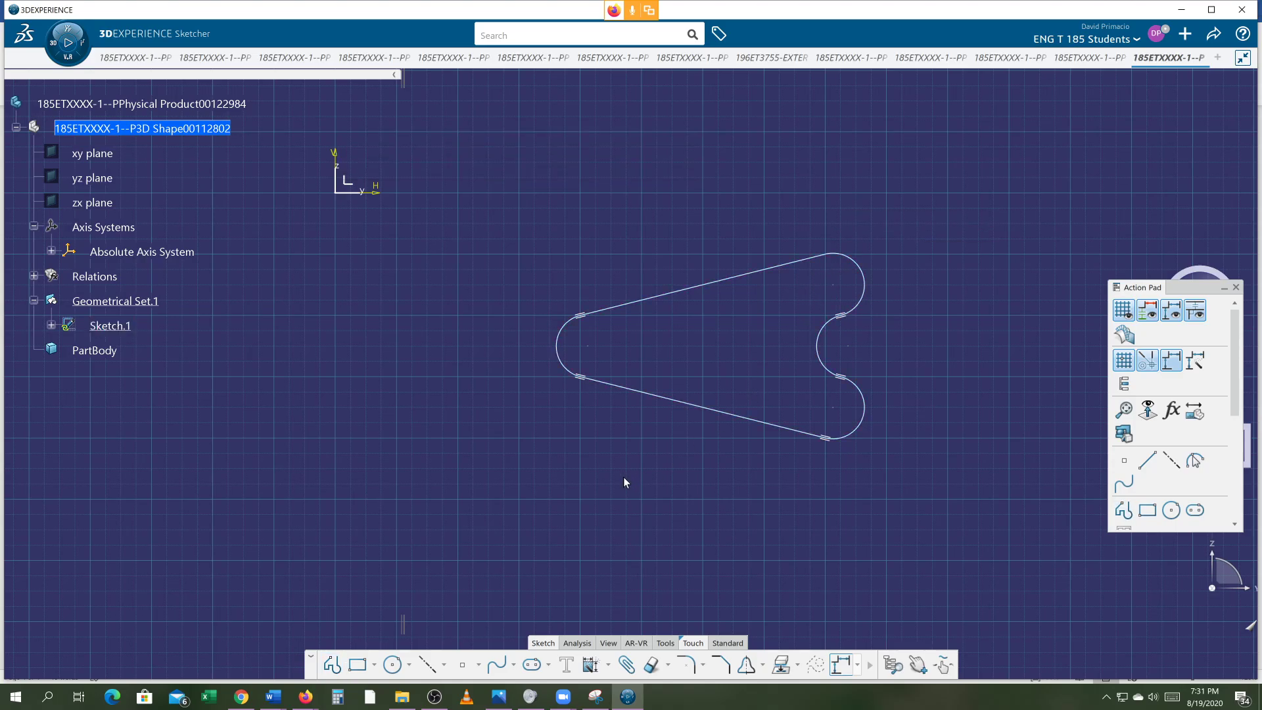
- Draw a horizontal axis about 4.25 in long from the narrow-end arc's center and a vertical axis about 2 in long between the lobe centers
middle_click_drag(639, 478, 539, 484)
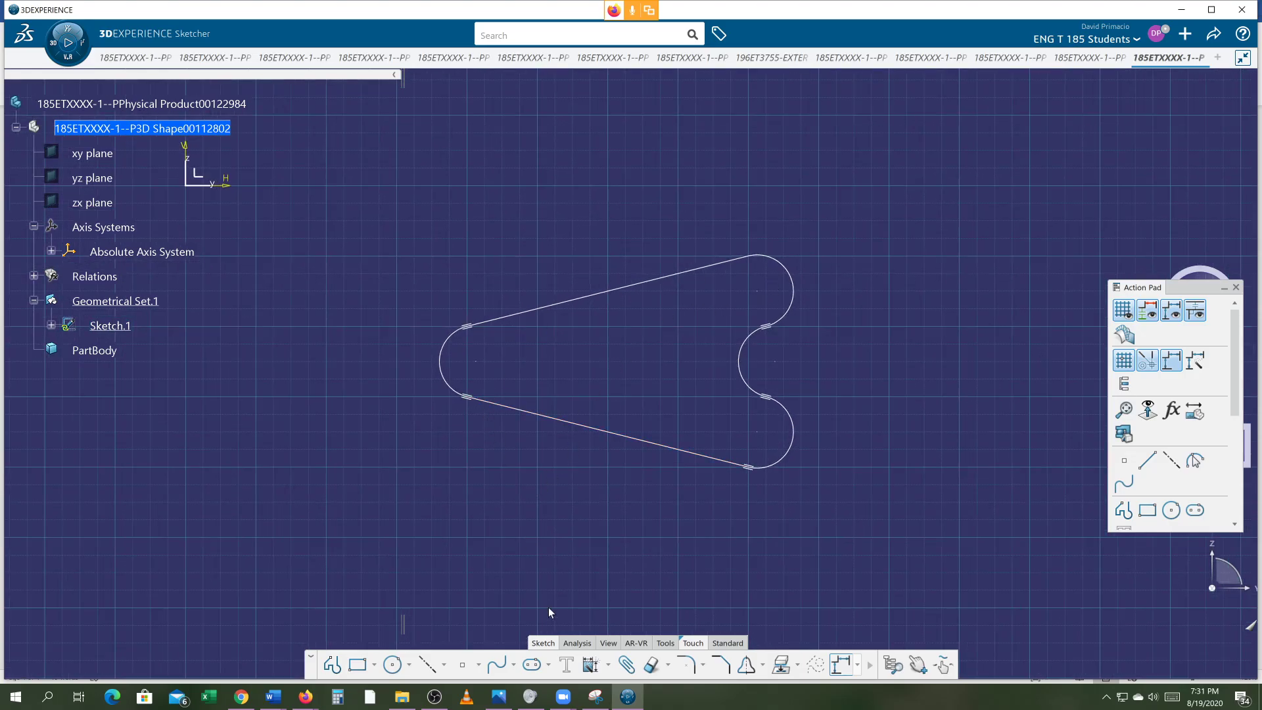
left_click(427, 664)
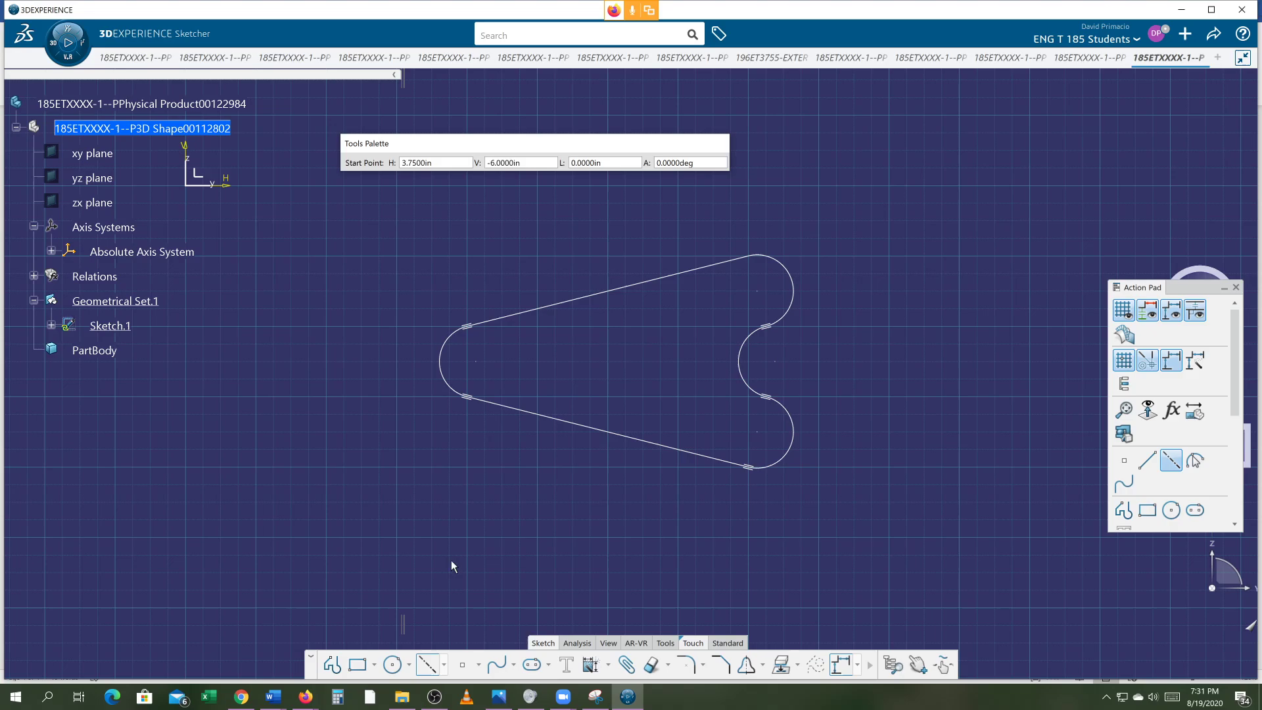
left_click(476, 361)
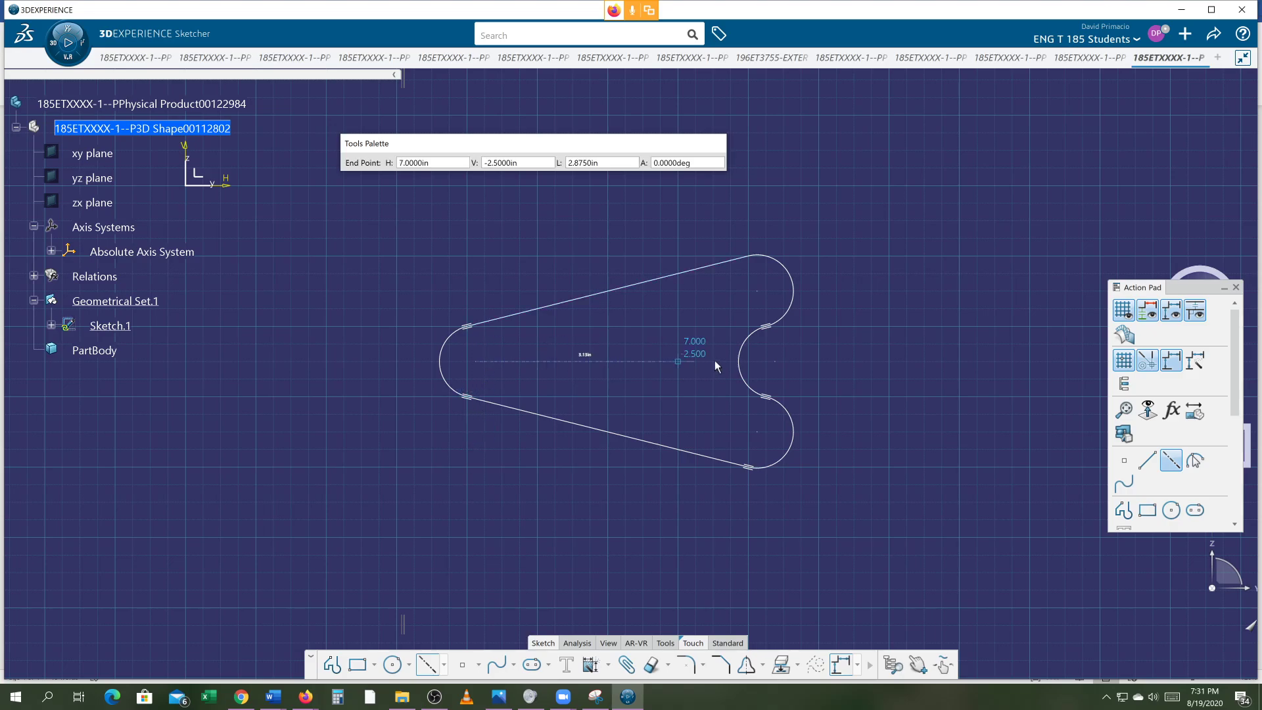
left_click(778, 355)
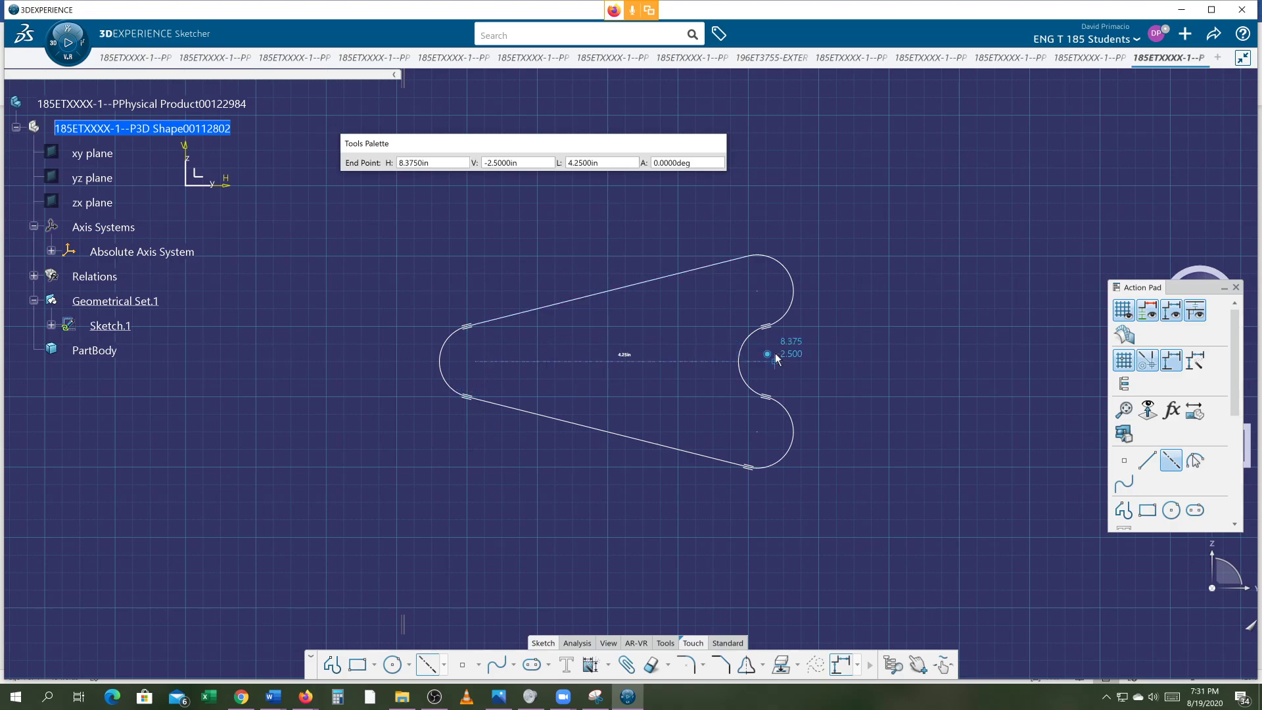
left_click(752, 287)
left_click(758, 431)
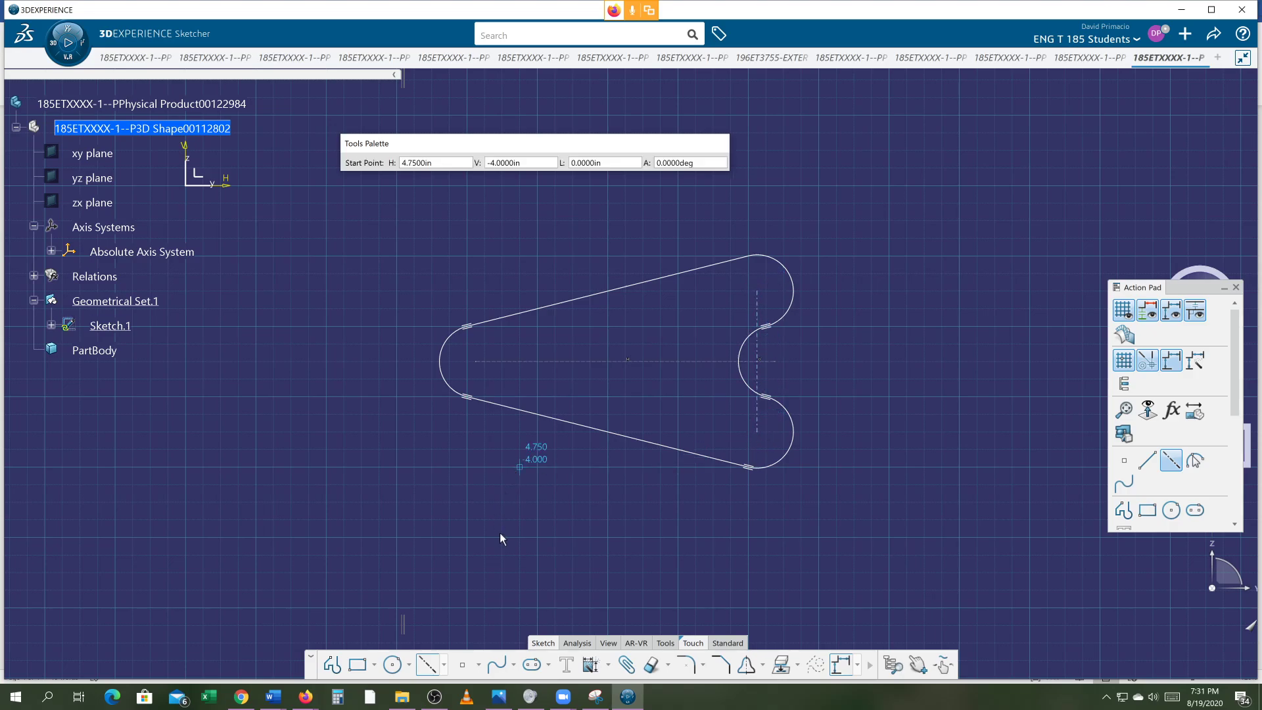
- Draw a circle of about 0.375 in radius at the narrow-end center and one of about 0.125 in radius at each lobe center
double_click(396, 667)
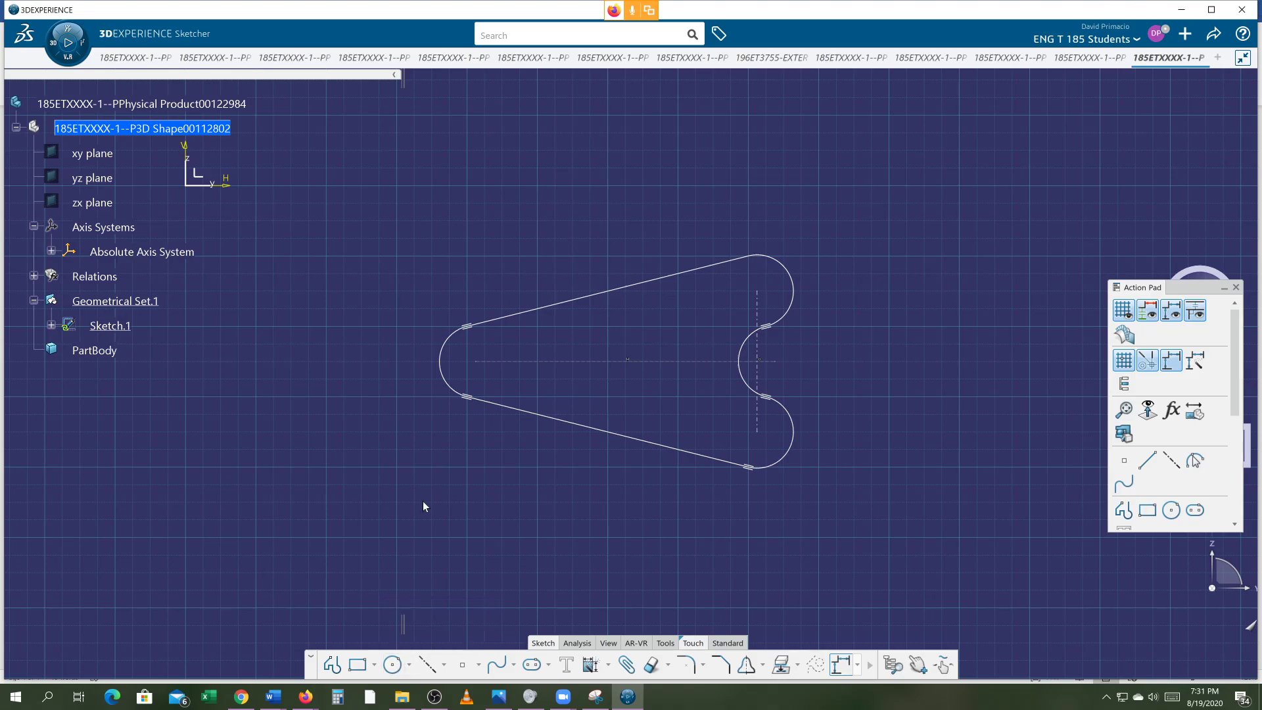
left_click(480, 361)
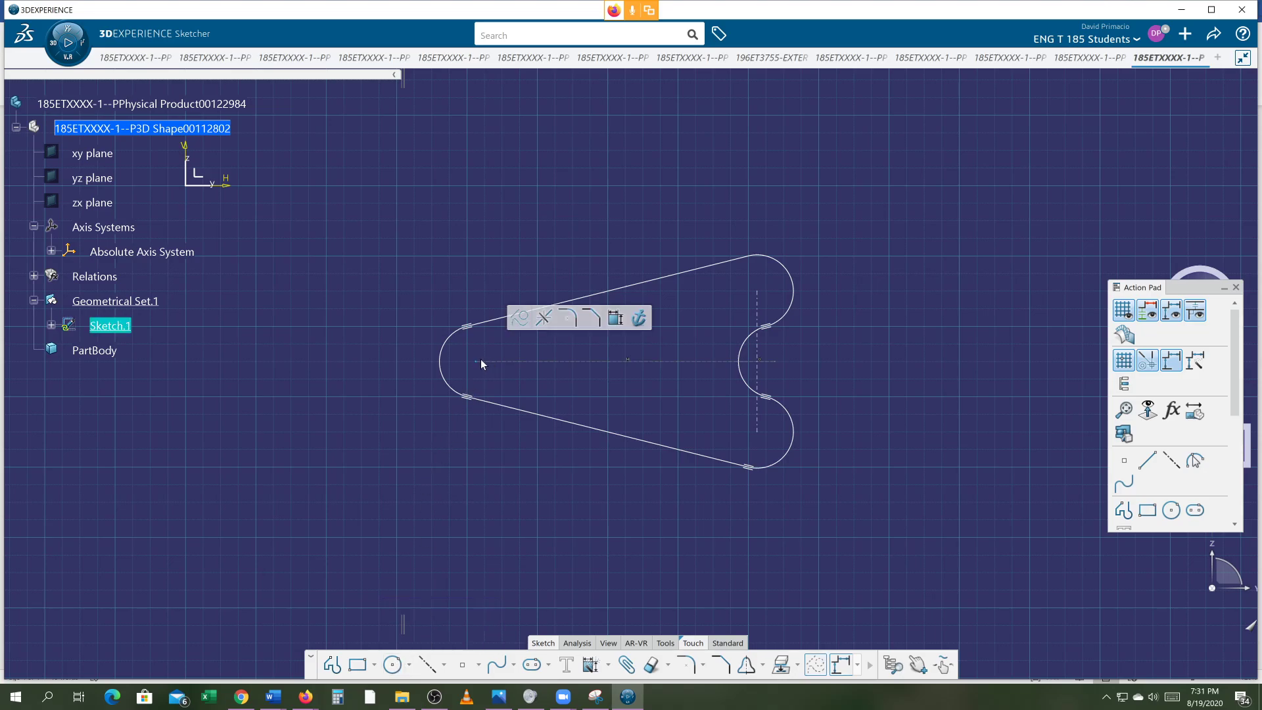
left_click(392, 665)
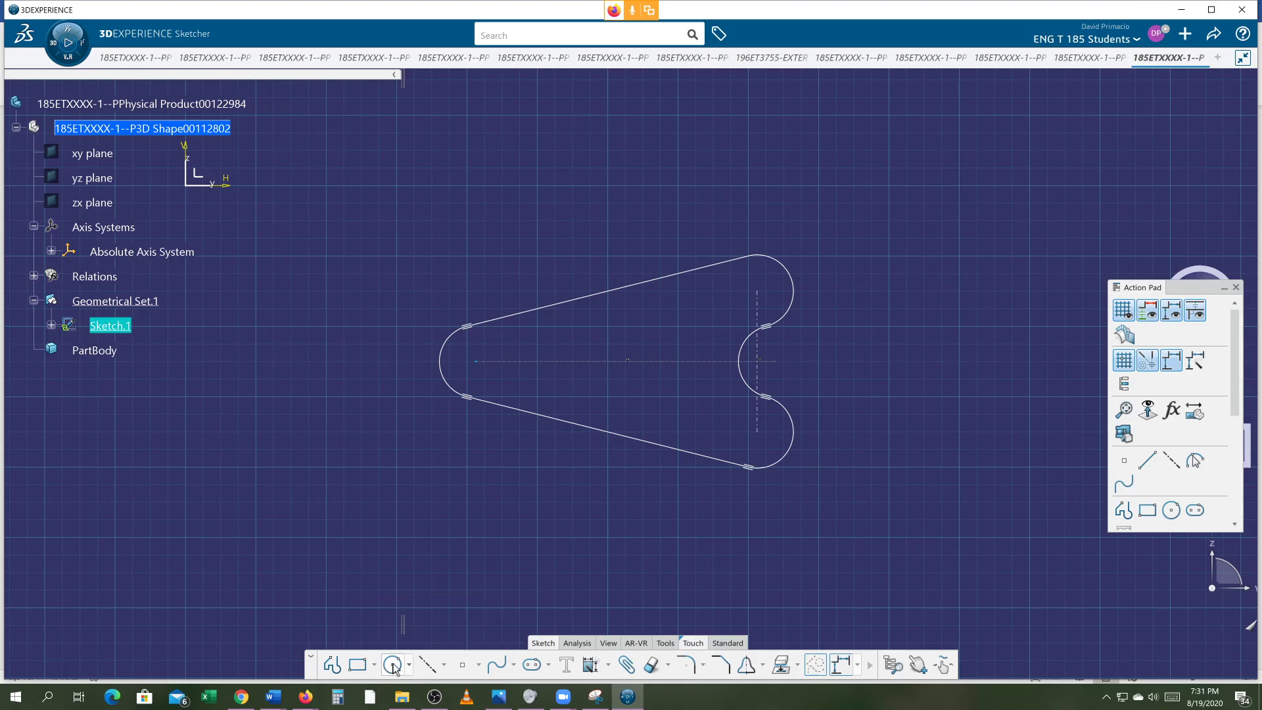
left_click(477, 360)
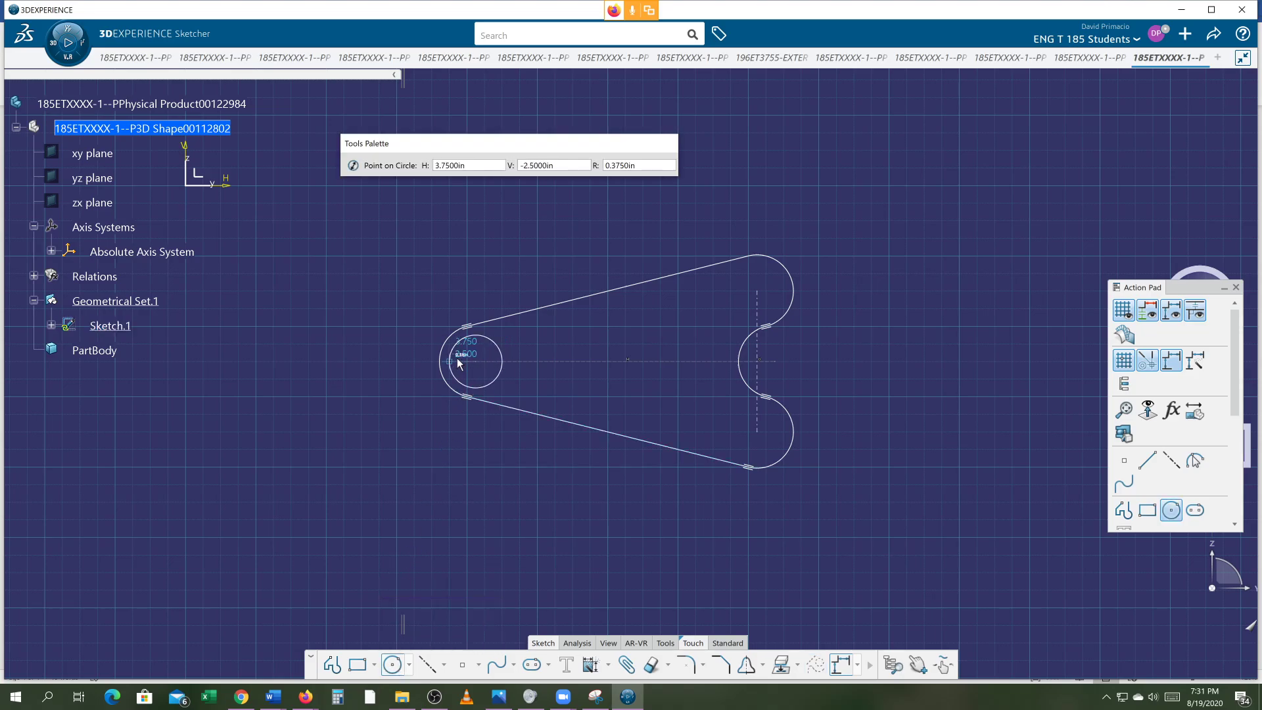
left_click(458, 363)
left_click(762, 294)
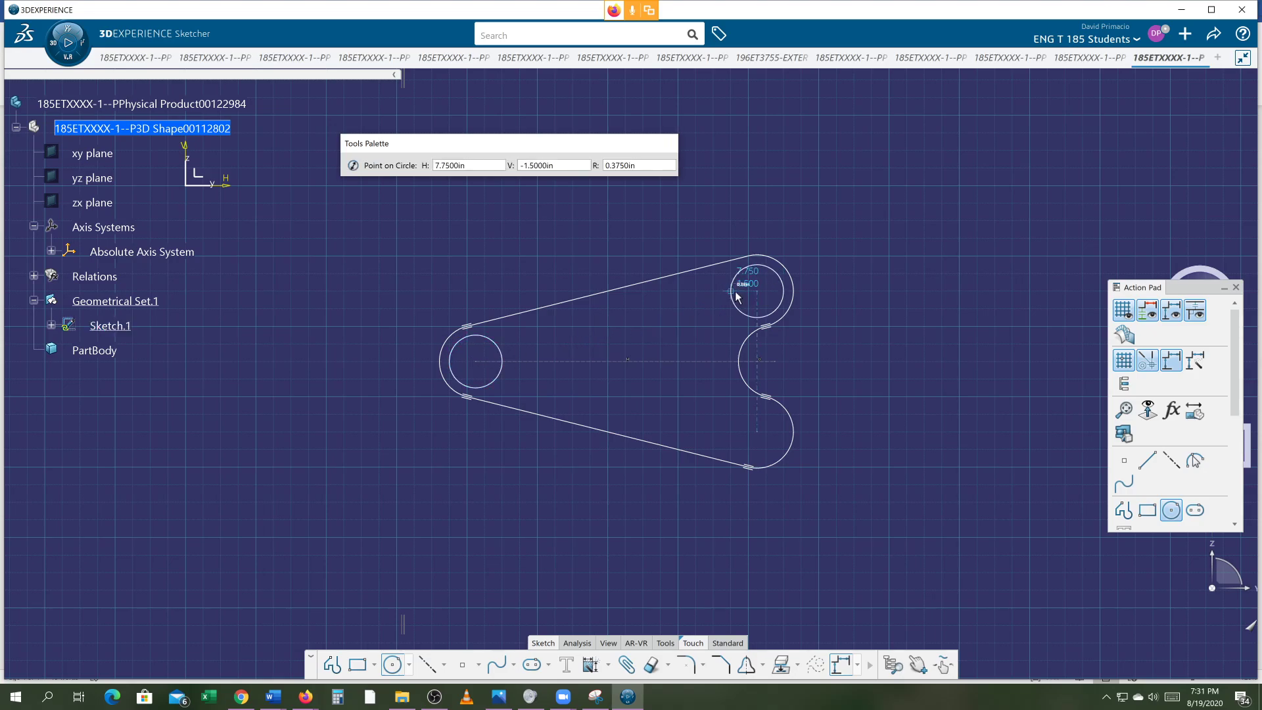
left_click(749, 295)
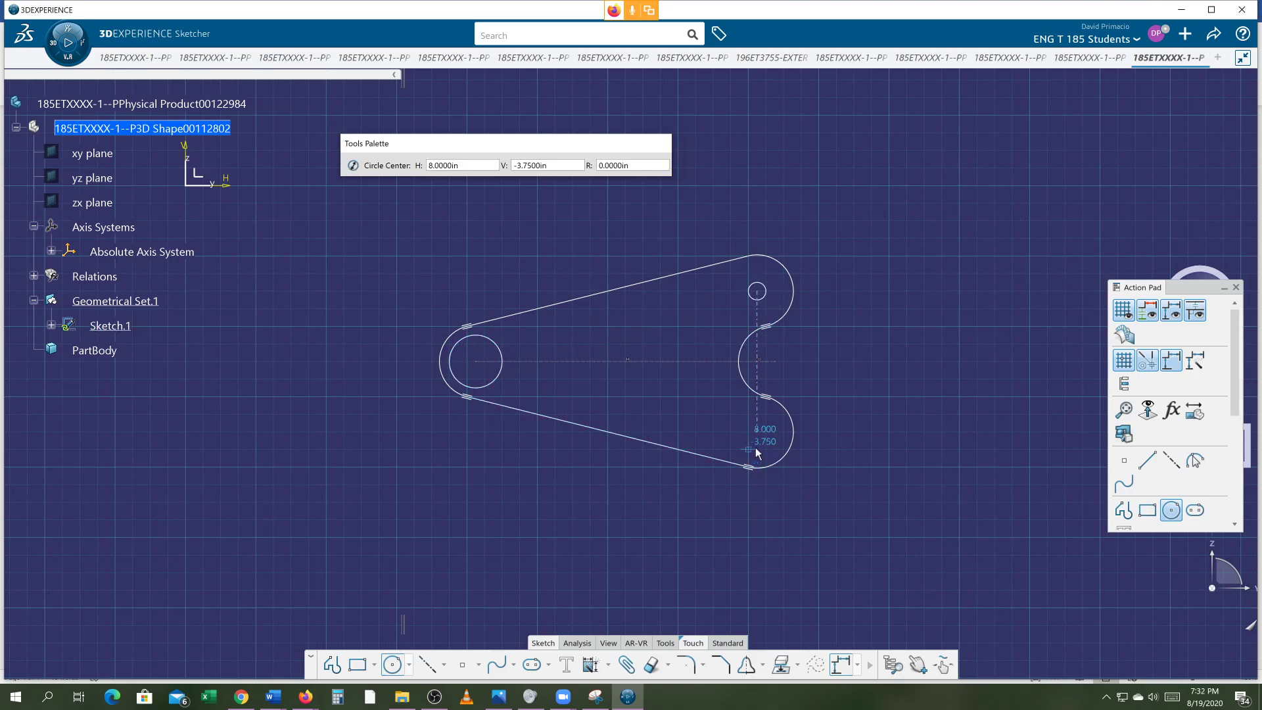
left_click(763, 434)
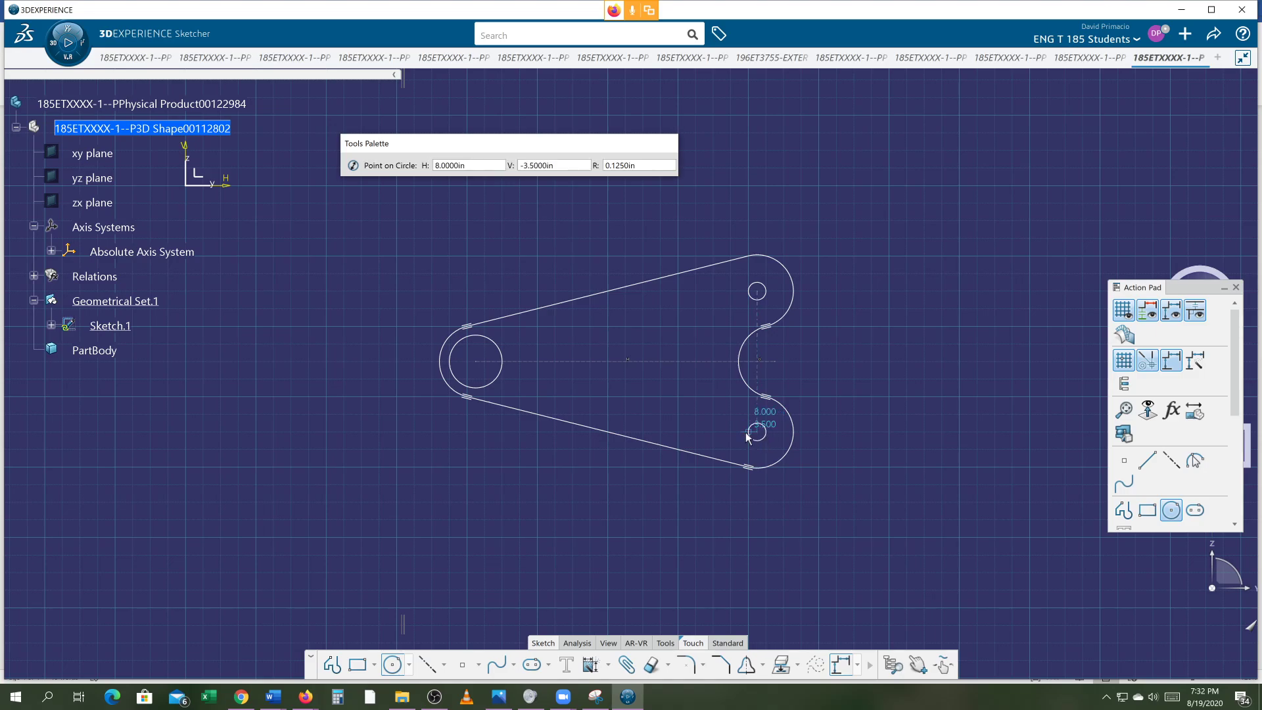
left_click(748, 435)
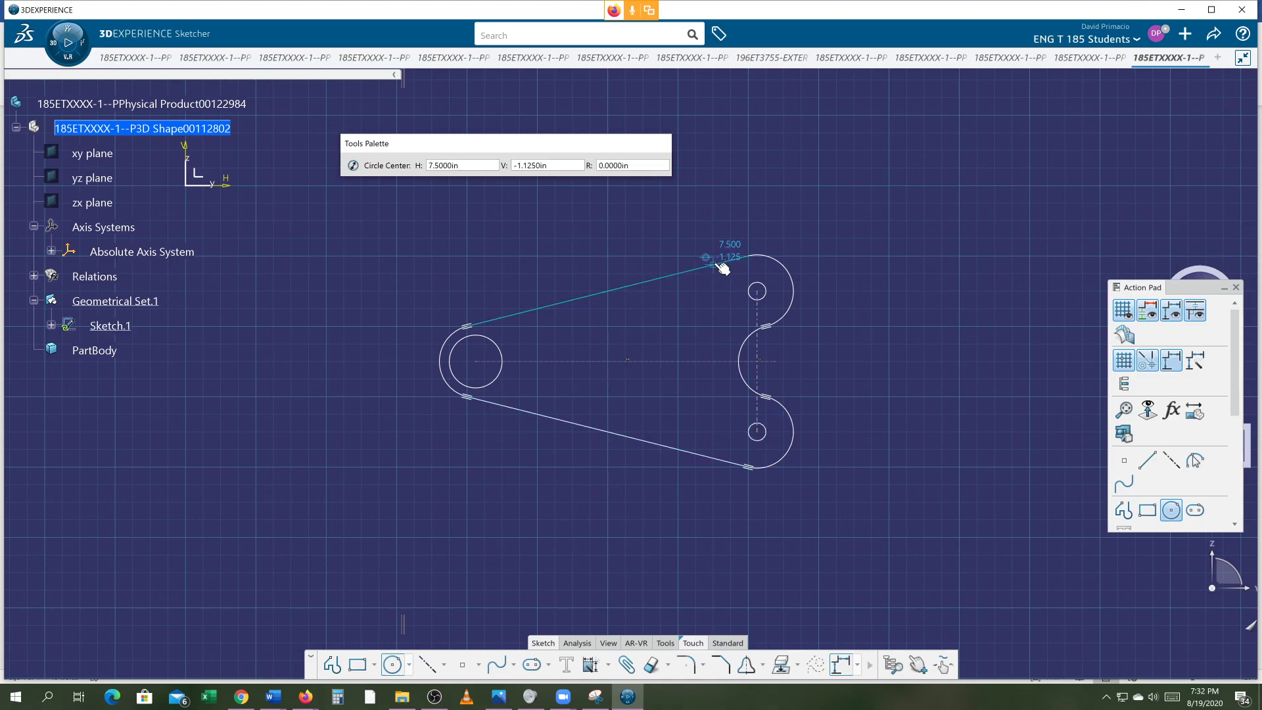
- Add a tangency constraint between the upper sloping line and the upper lobe arc using the constraint definition dialog
left_click(610, 668)
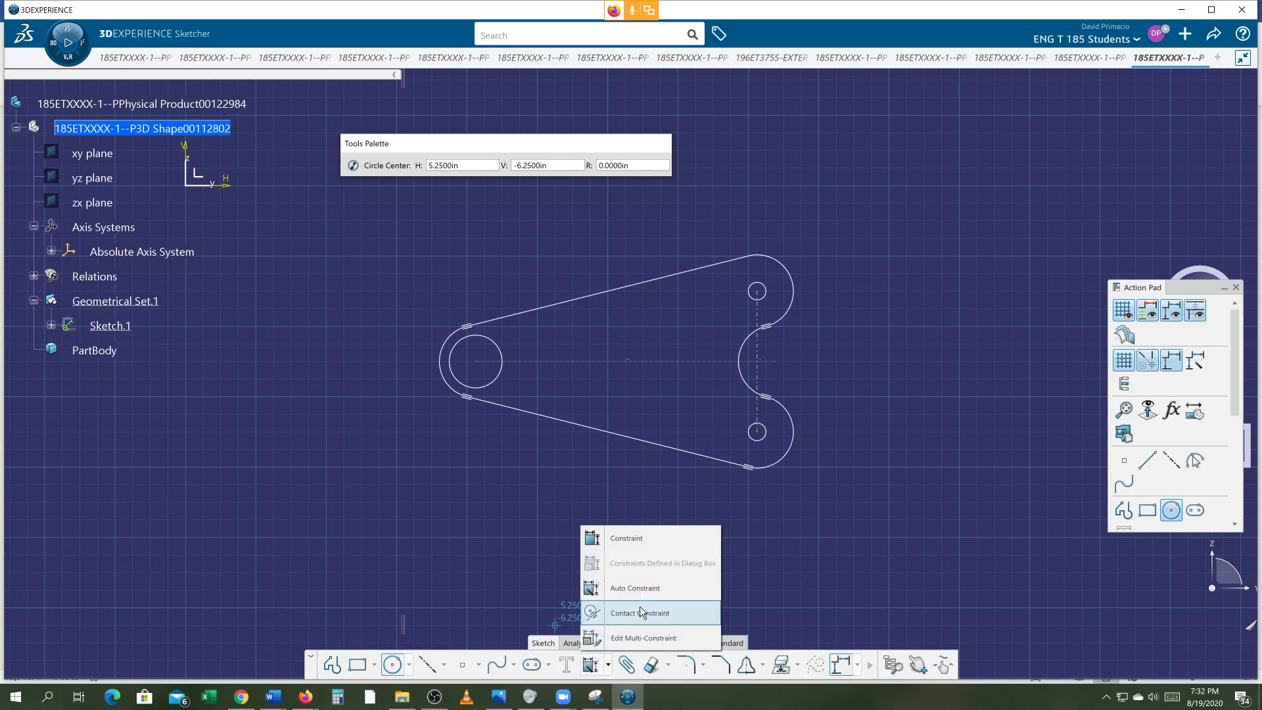
left_click(464, 563)
key("Escape")
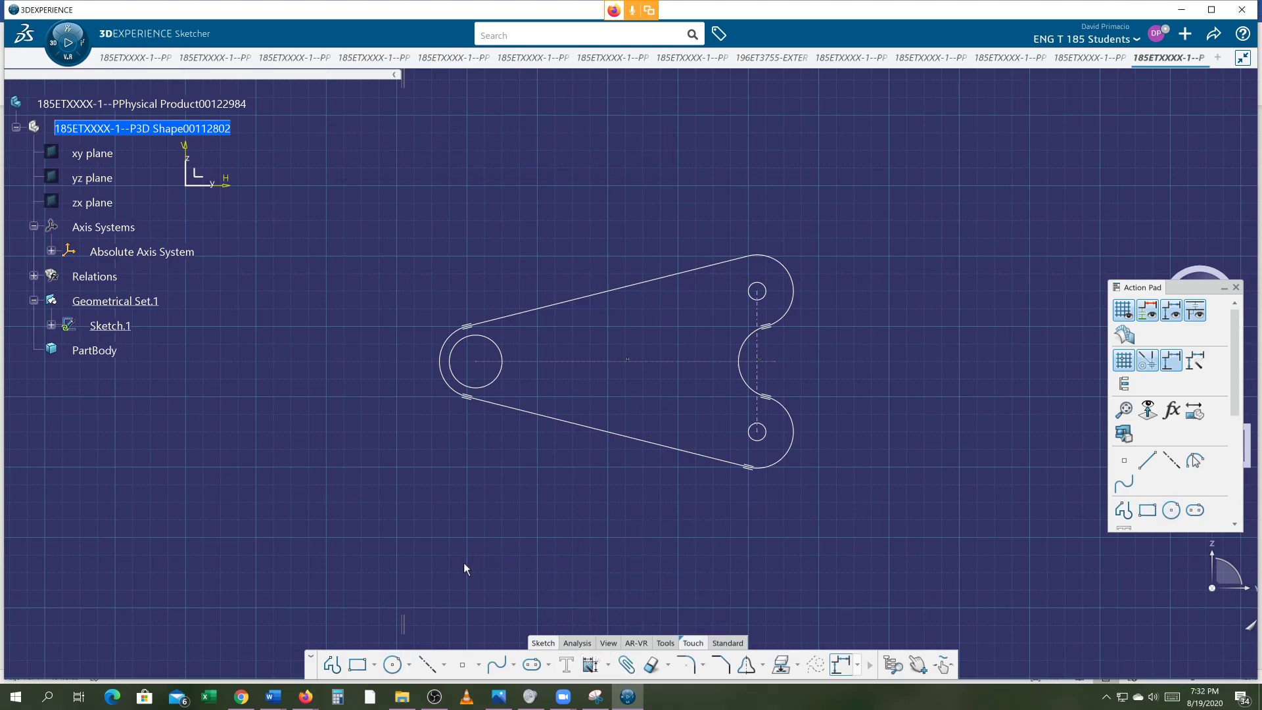
left_click(593, 301)
left_click(788, 271, "ctrl")
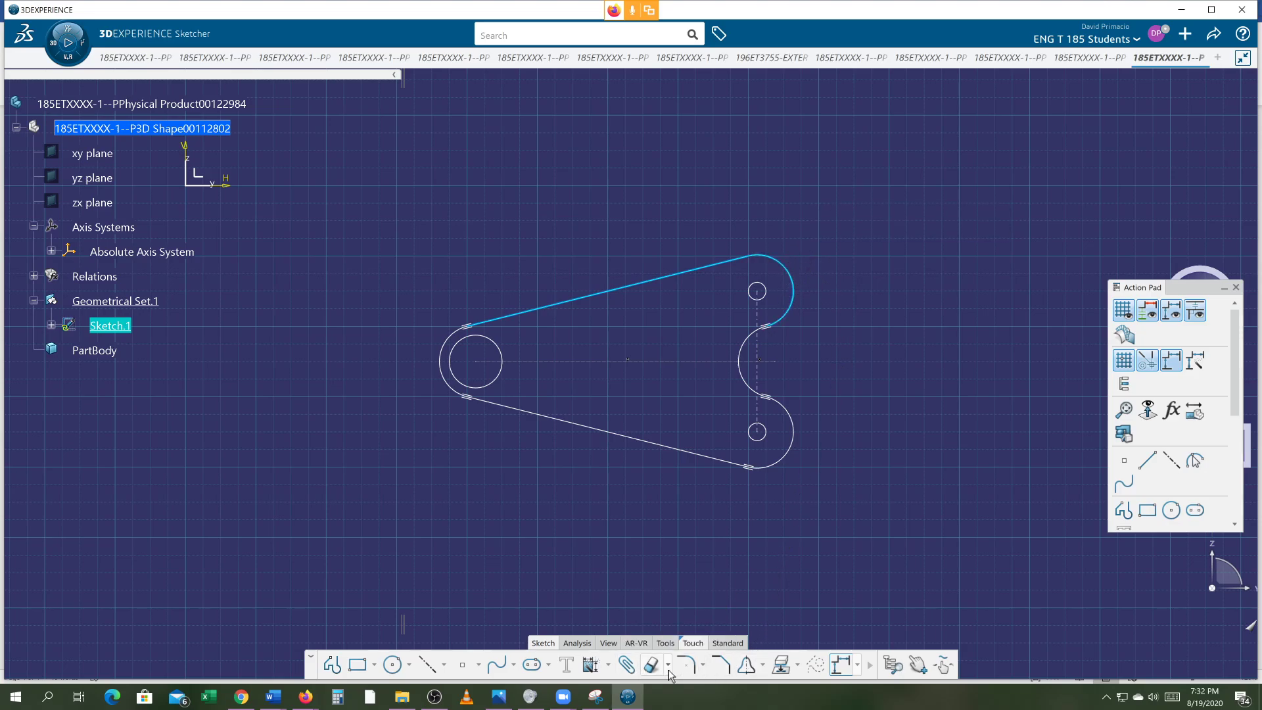
left_click(608, 664)
left_click(672, 561)
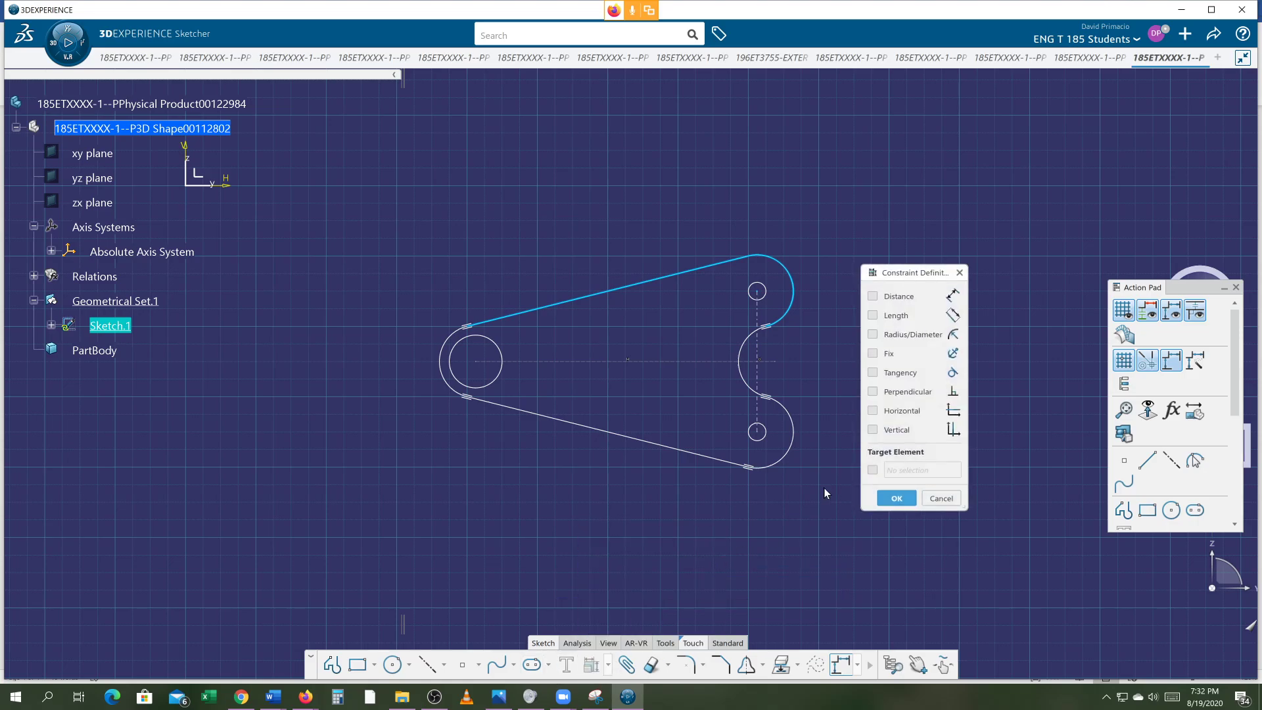
left_click(913, 374)
left_click(891, 501)
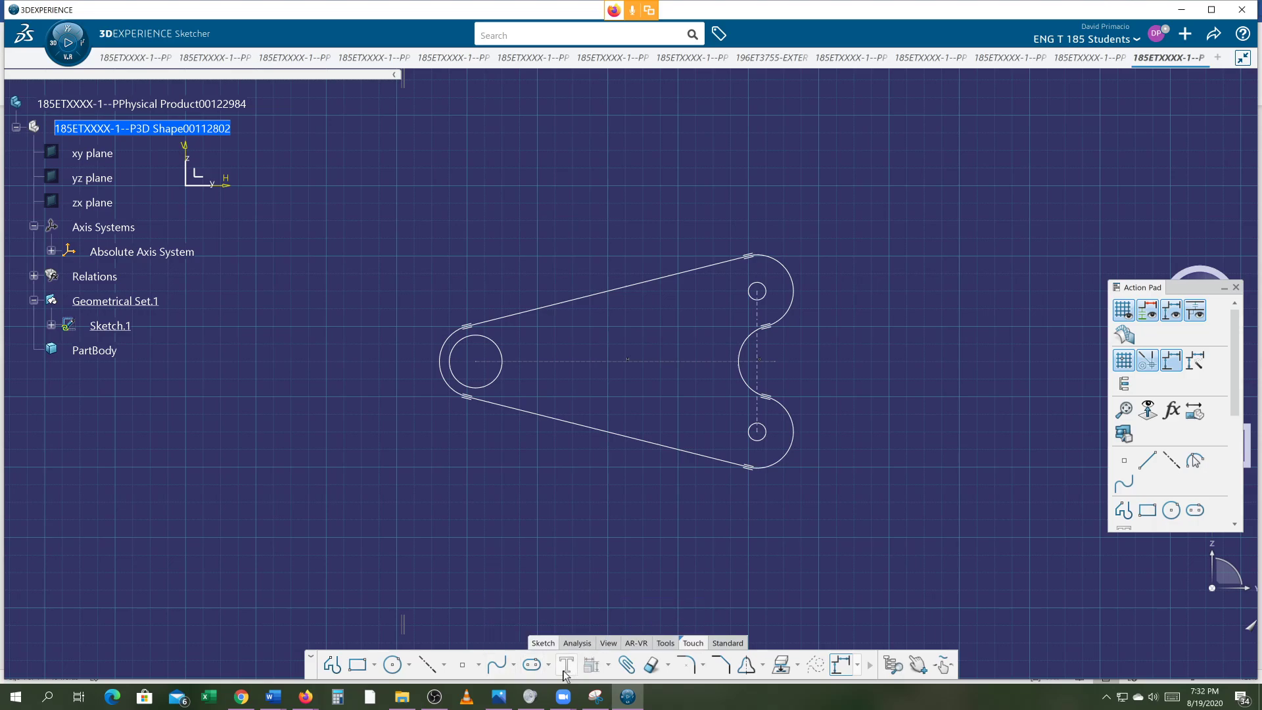
- Try adding a length constraint to the vertical axis, placing its dimension over the narrow-end circle
left_click(668, 666)
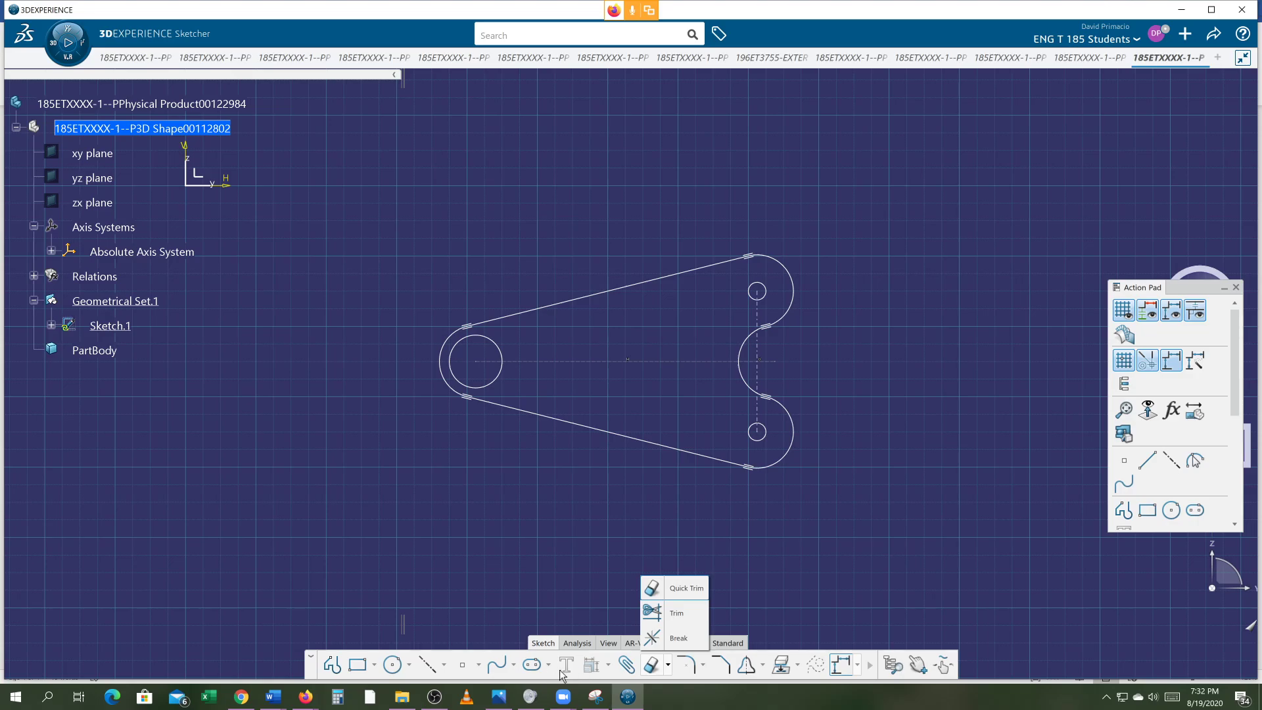
left_click(607, 666)
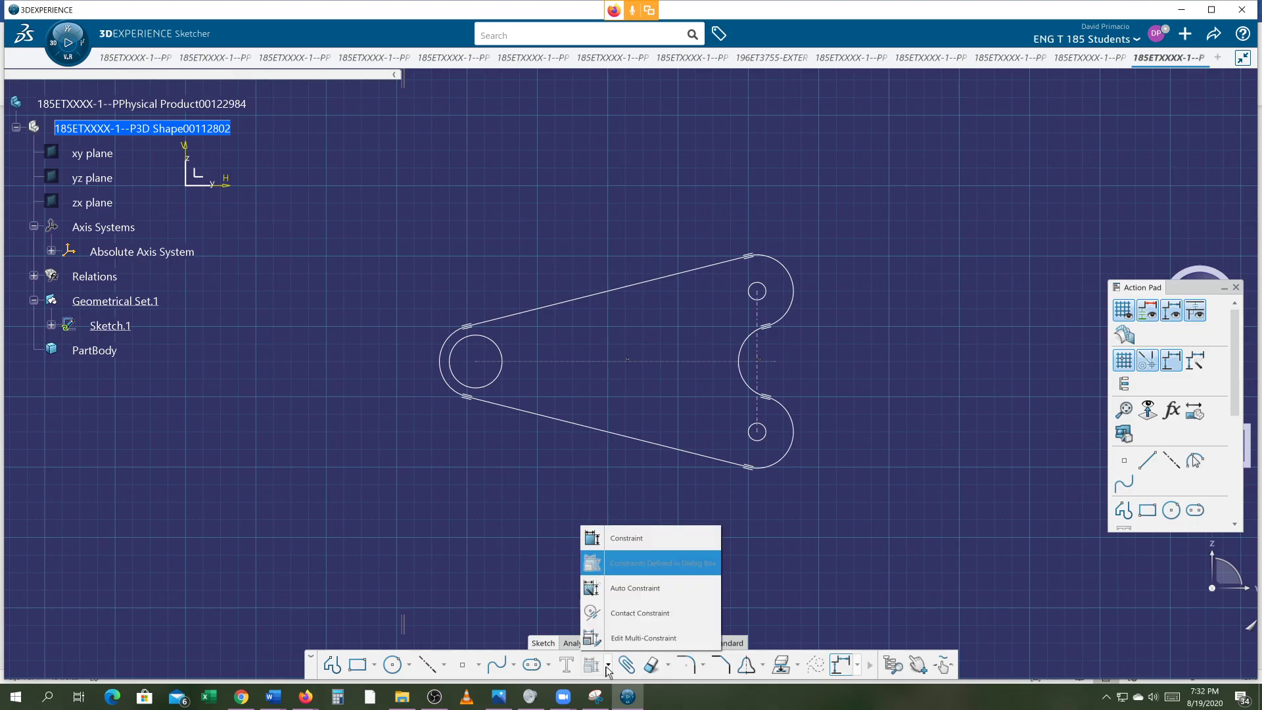
left_click(608, 538)
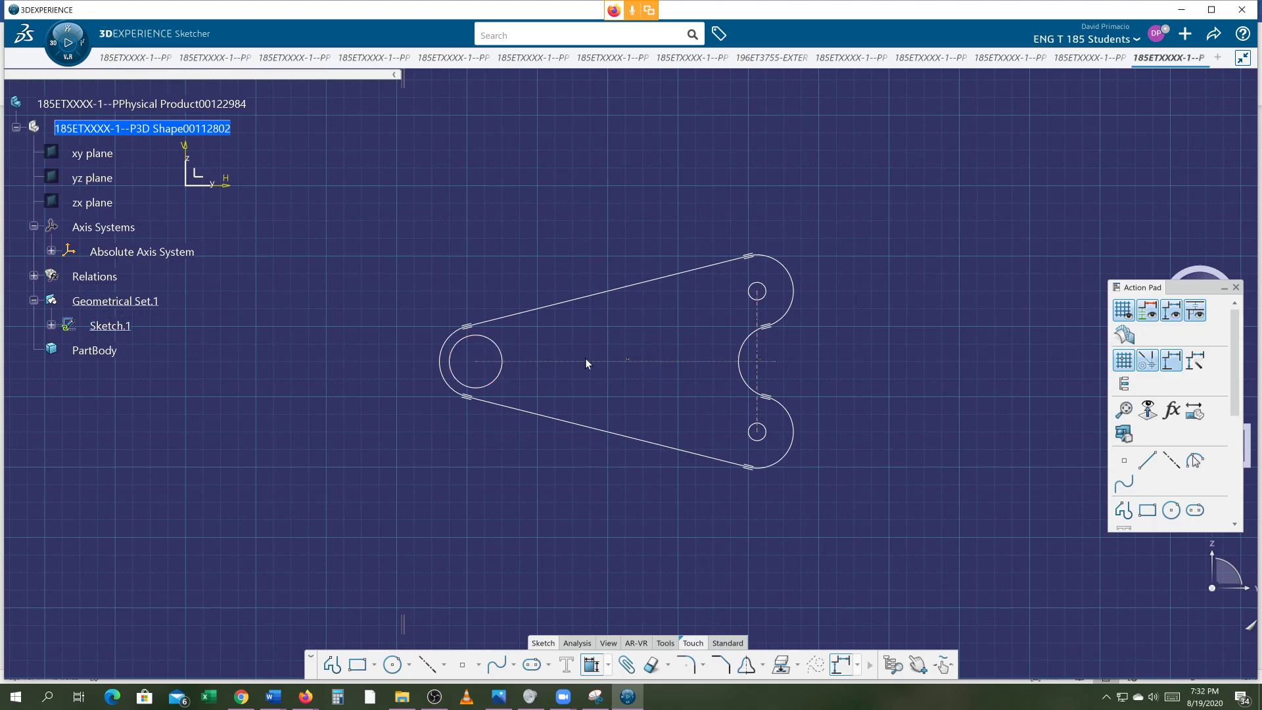
left_click(756, 348)
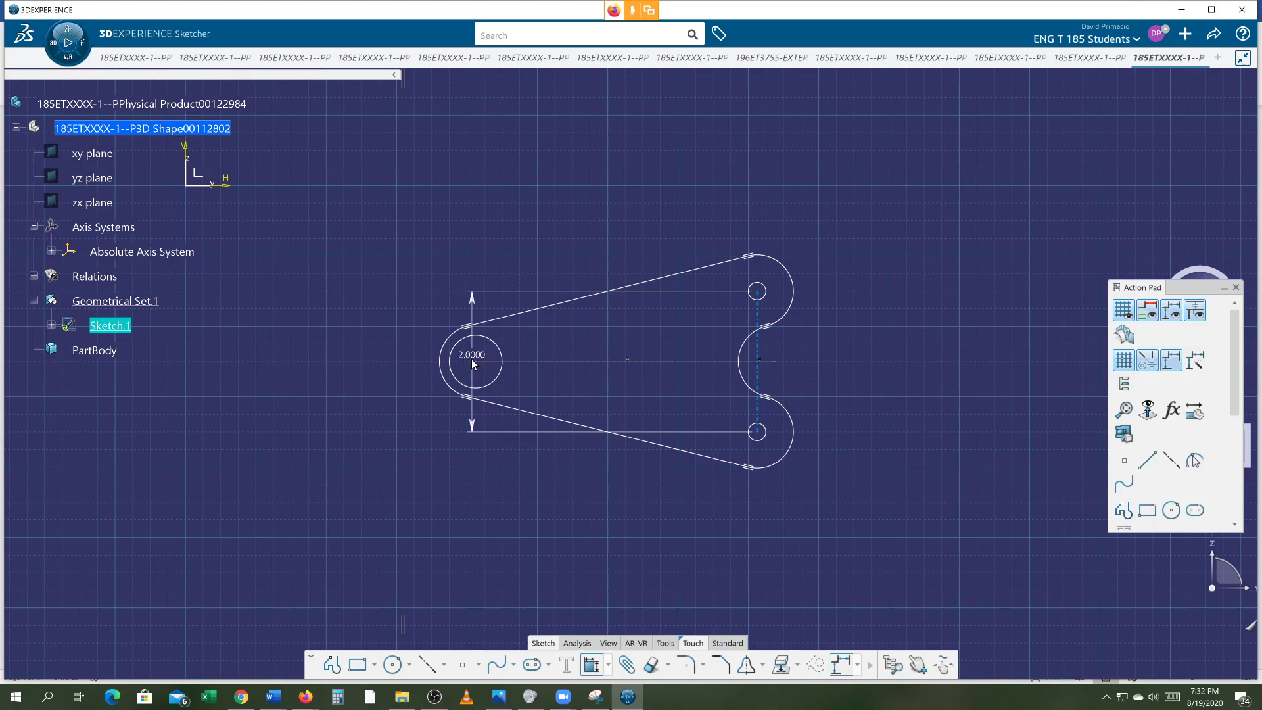
left_click(471, 360)
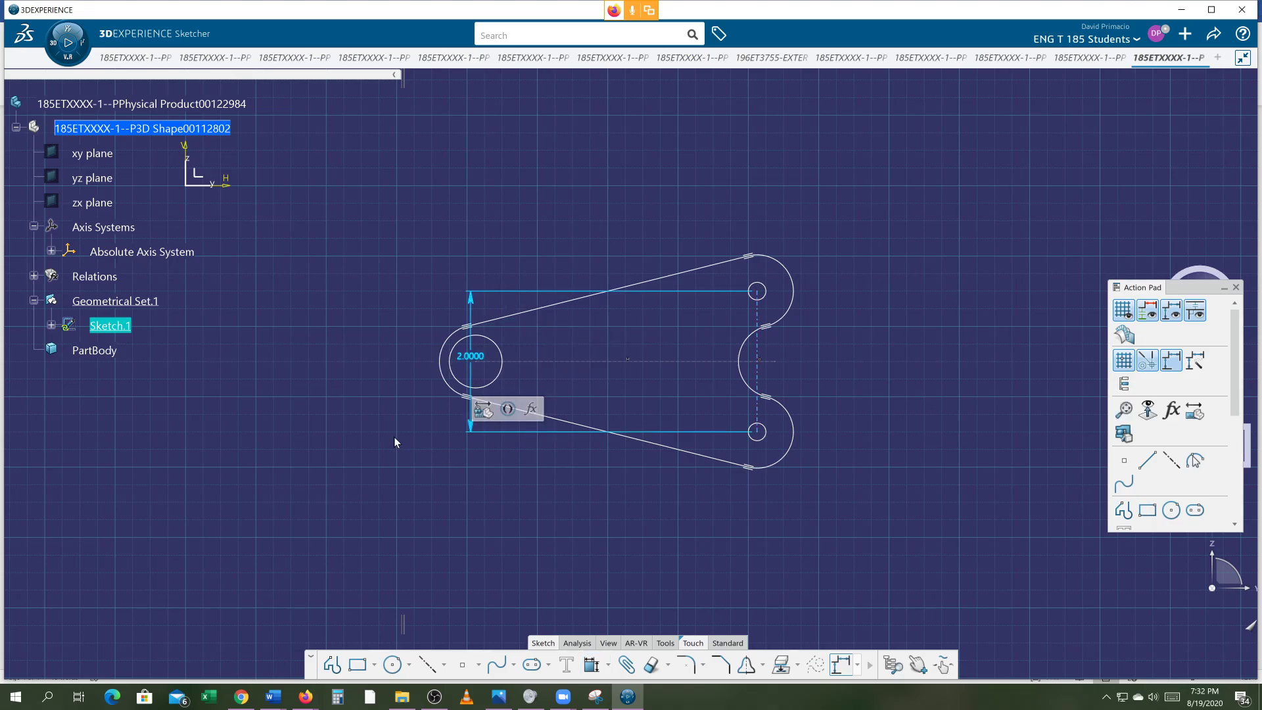
- Undo the length dimension on the vertical axis and clear the selection
key("ctrl+z")
key("ctrl+z")
key("ctrl+z")
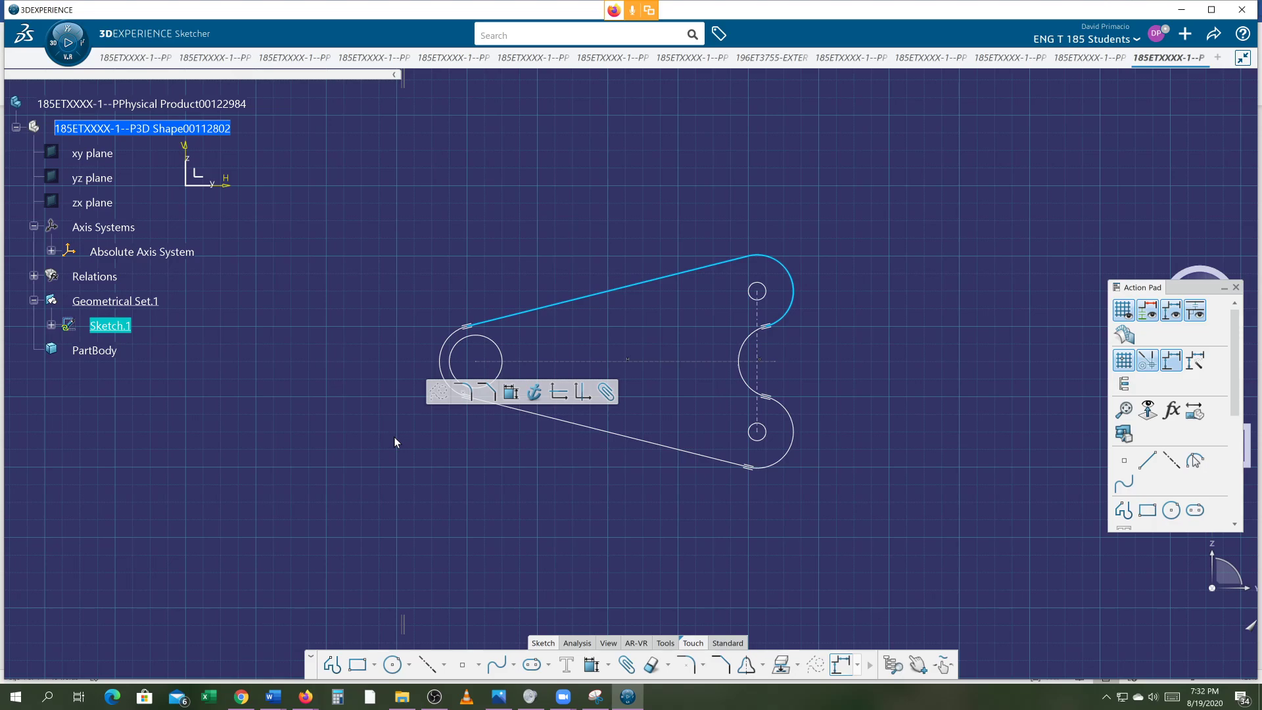
left_click(393, 437)
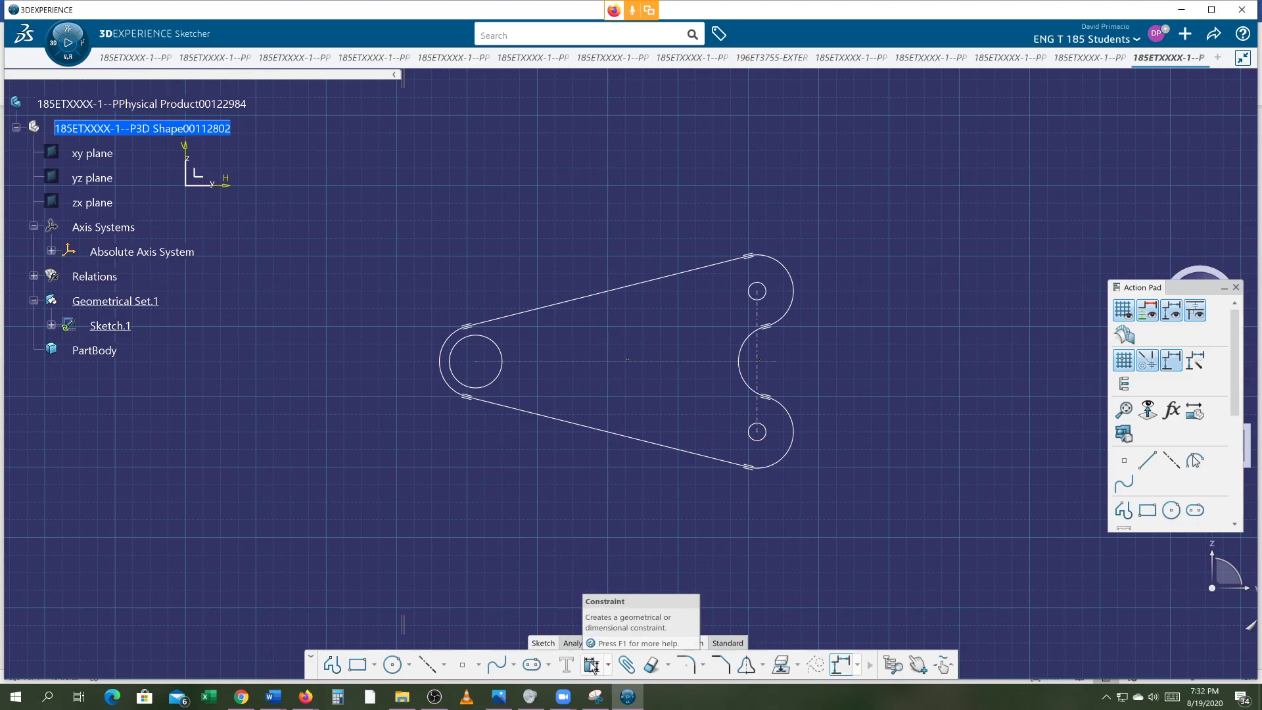
- Dimension the horizontal distance from the narrow-end circle's center to the vertical axis, placing the dimension above the profile
left_click(592, 664)
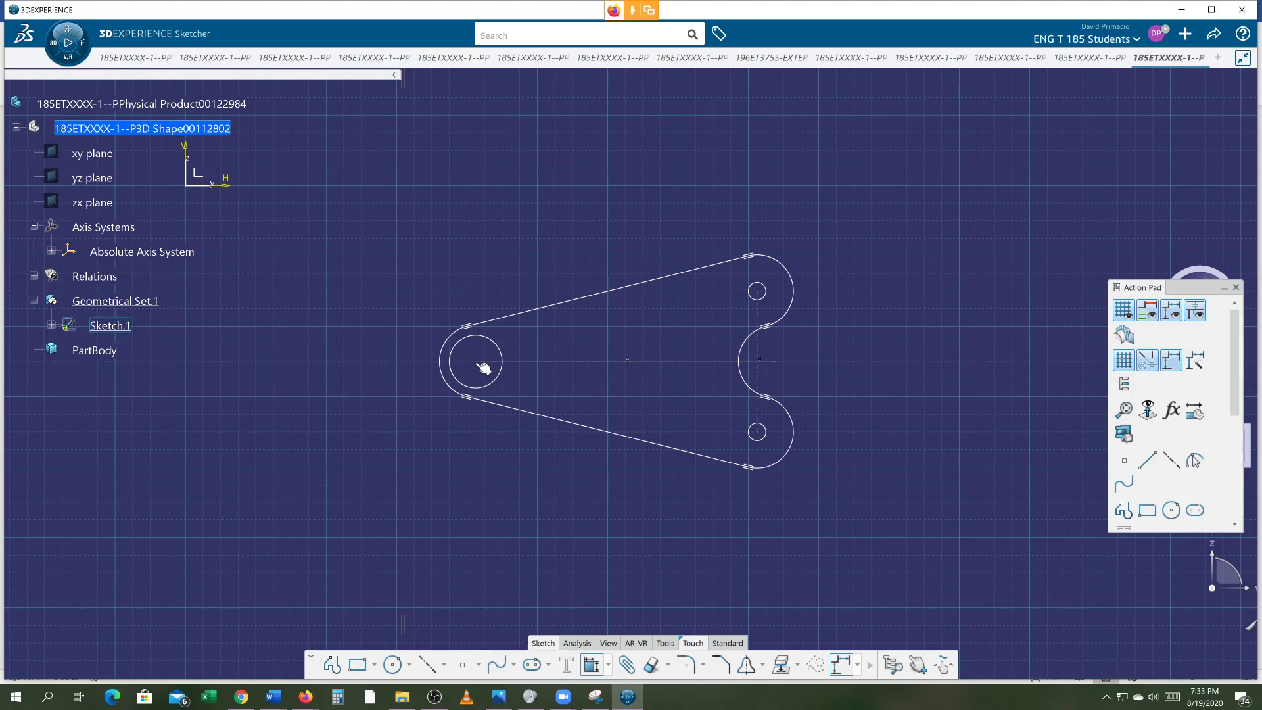
left_click(759, 344)
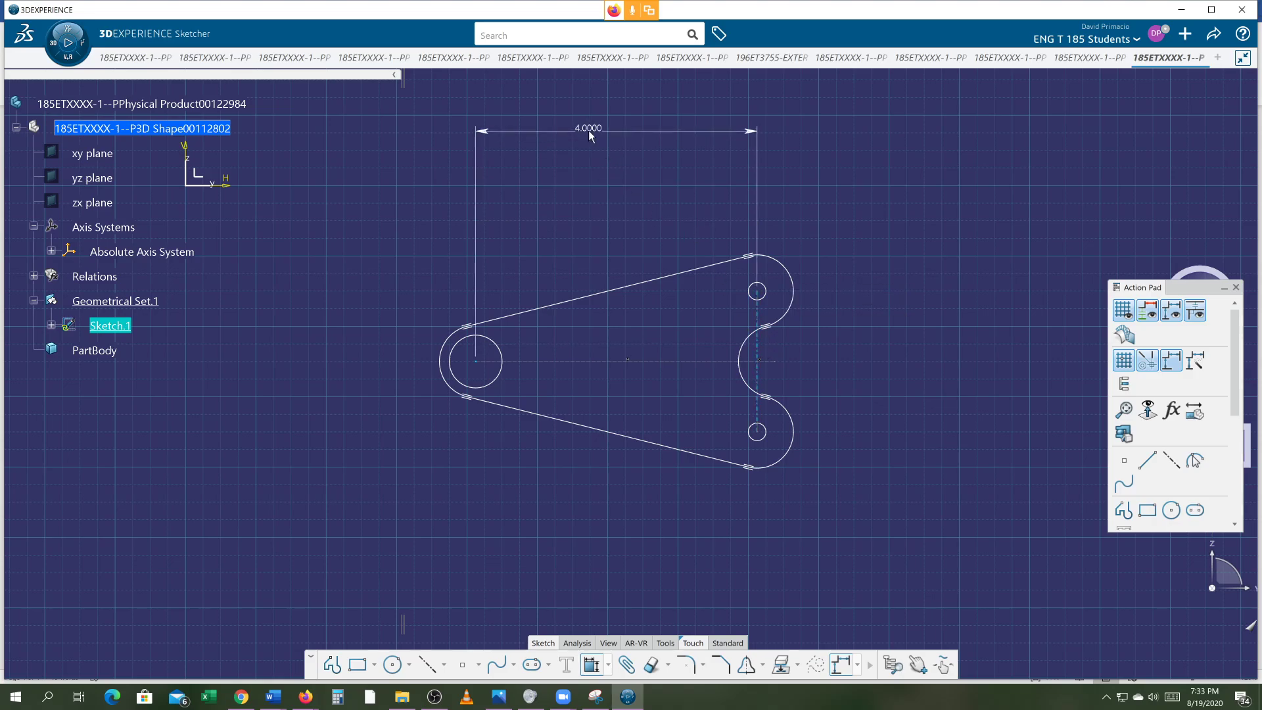
left_click(608, 130)
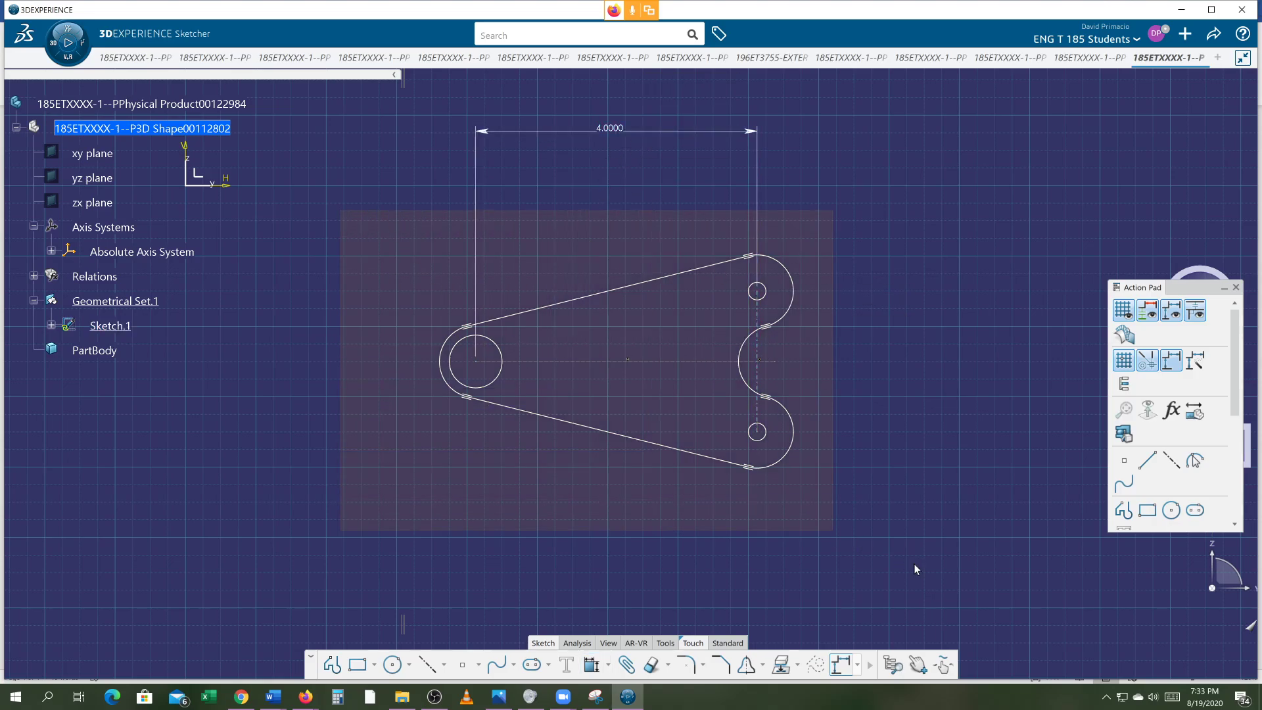
- Auto-constrain the whole profile in Stacked mode, with both axes as reference elements and the horizontal axis as symmetry line
left_click_drag(914, 563, 919, 564)
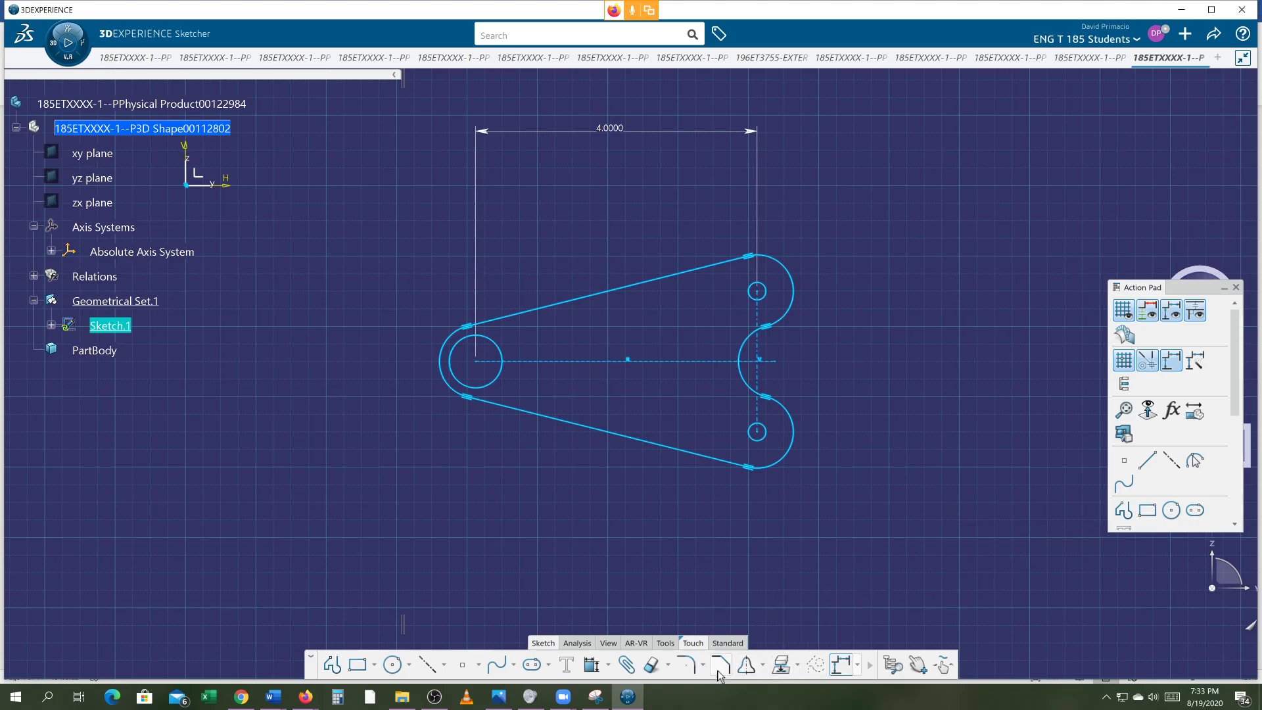
left_click(609, 666)
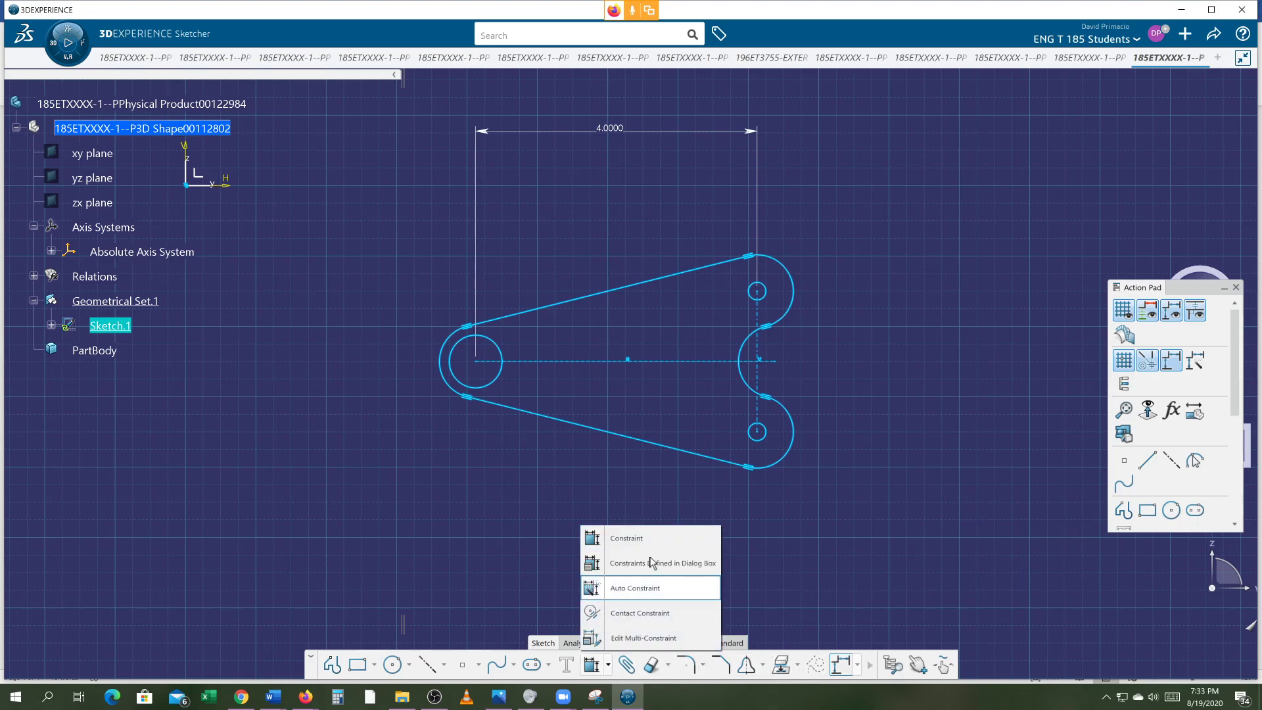
left_click(631, 586)
left_click(497, 188)
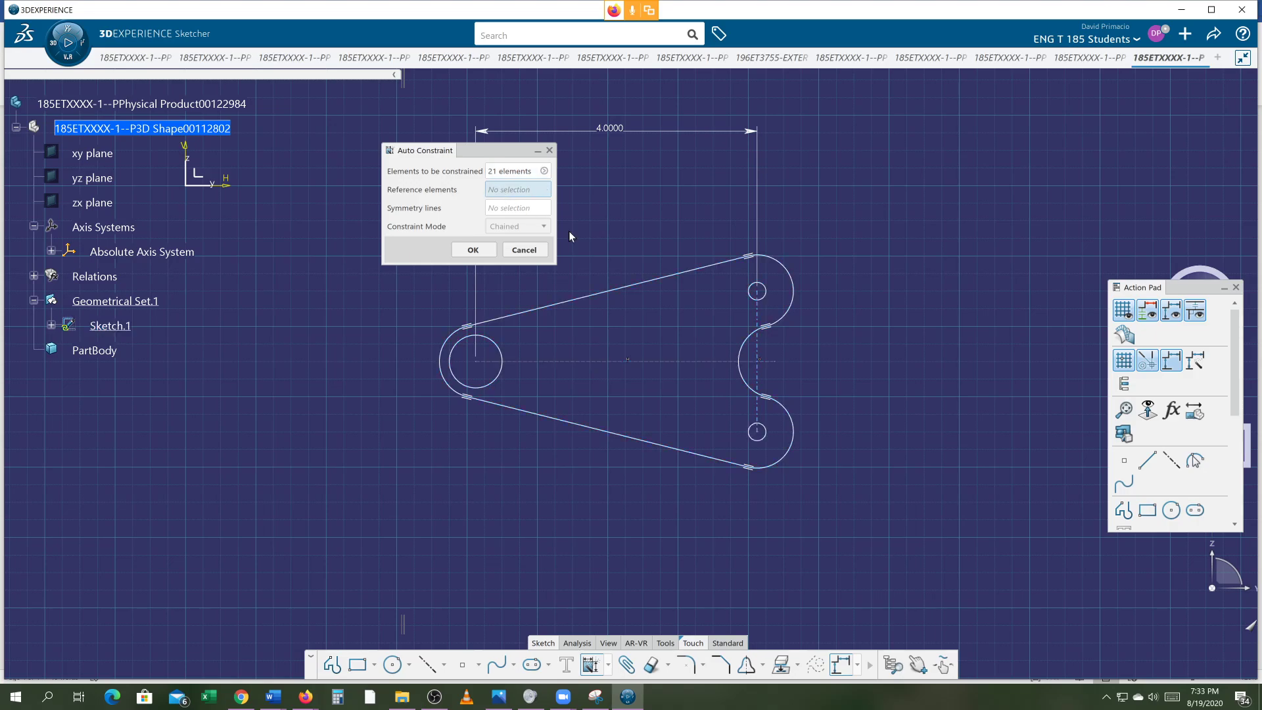
left_click(758, 321)
left_click(702, 362)
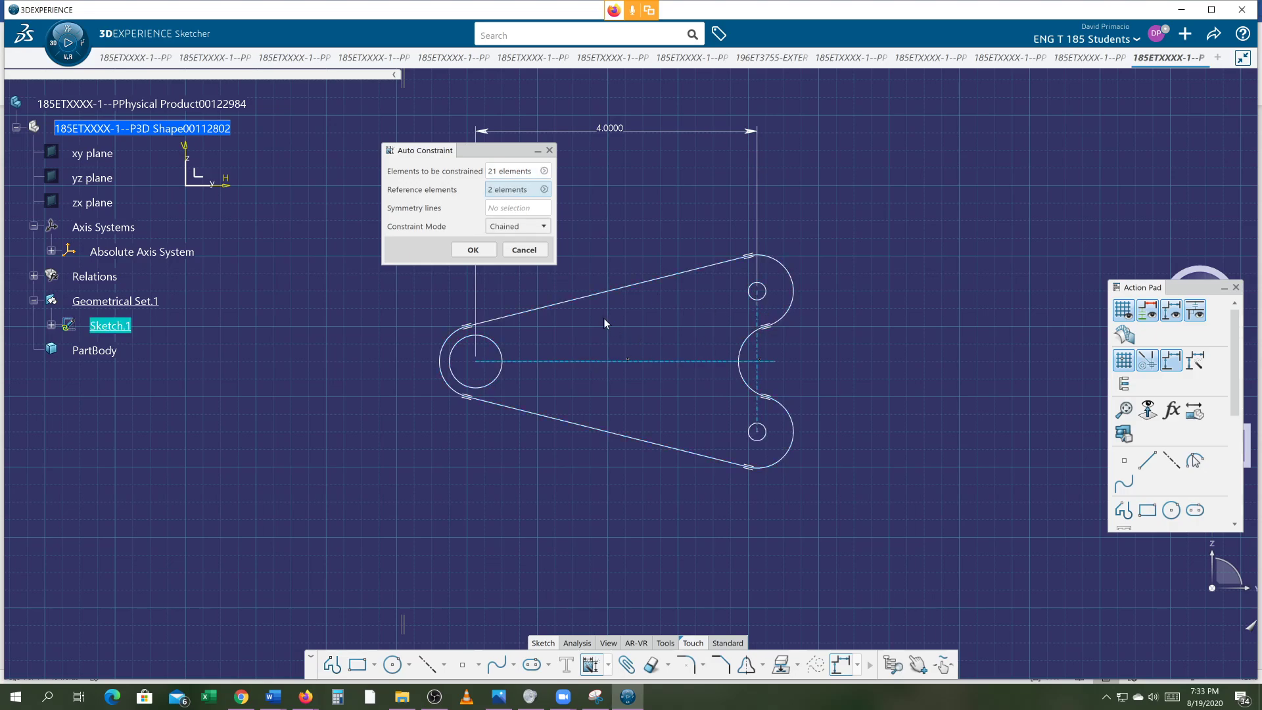
left_click(511, 210)
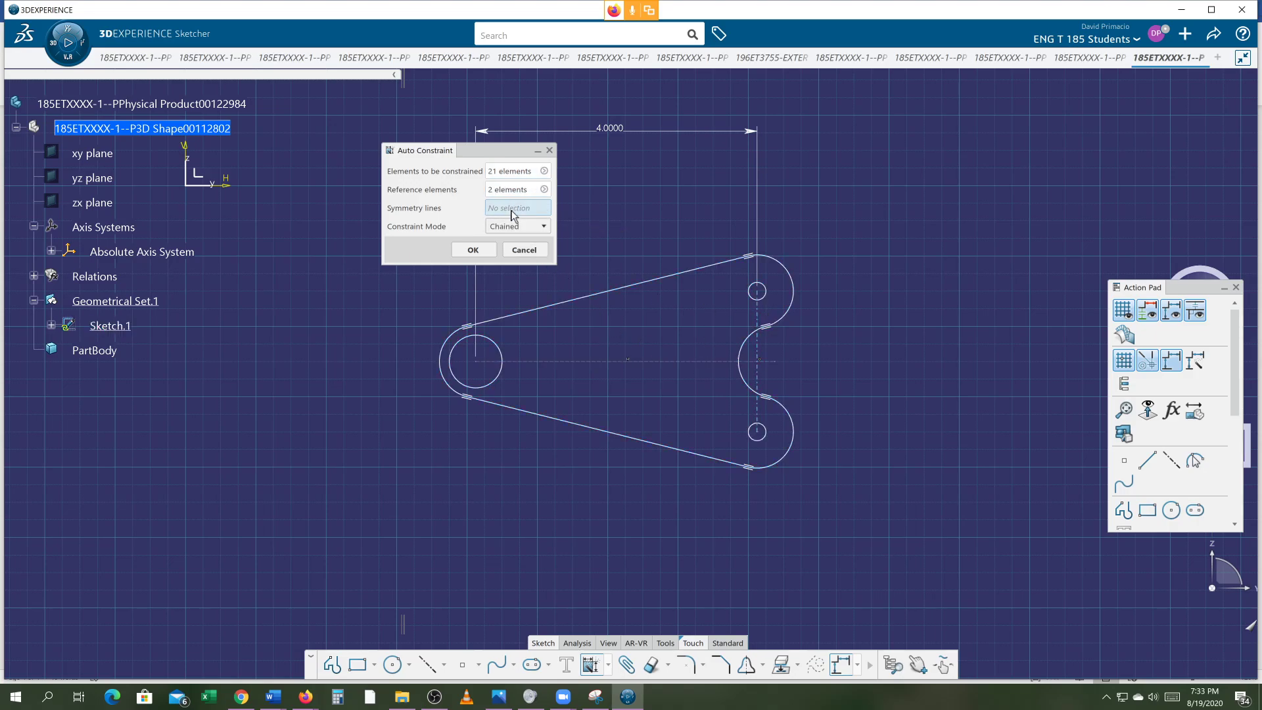
left_click(665, 361)
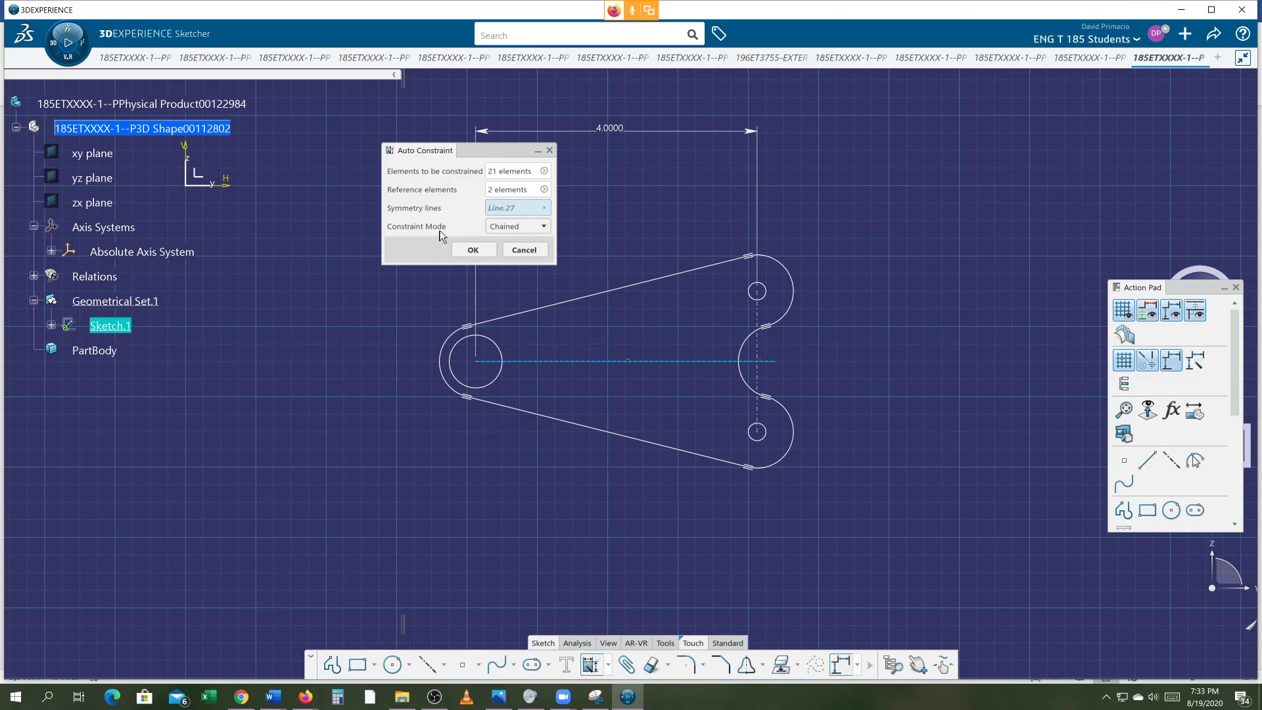
left_click(513, 226)
left_click(503, 254)
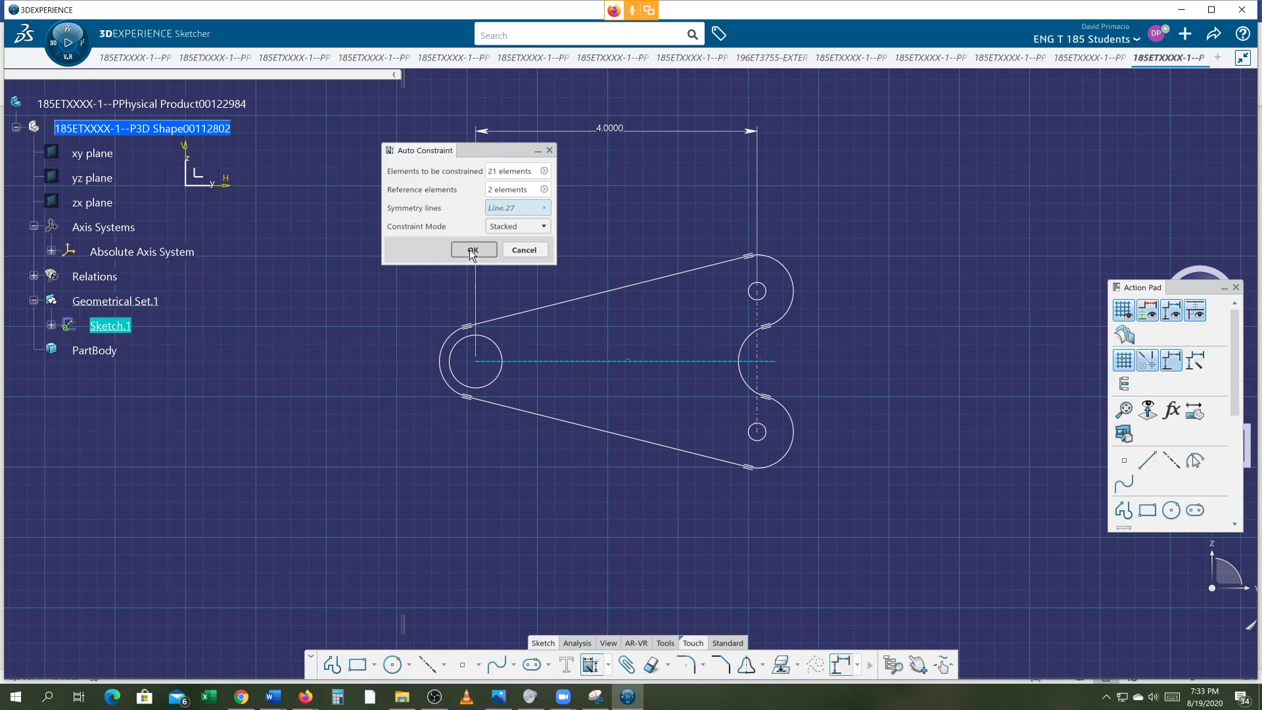
left_click(472, 249)
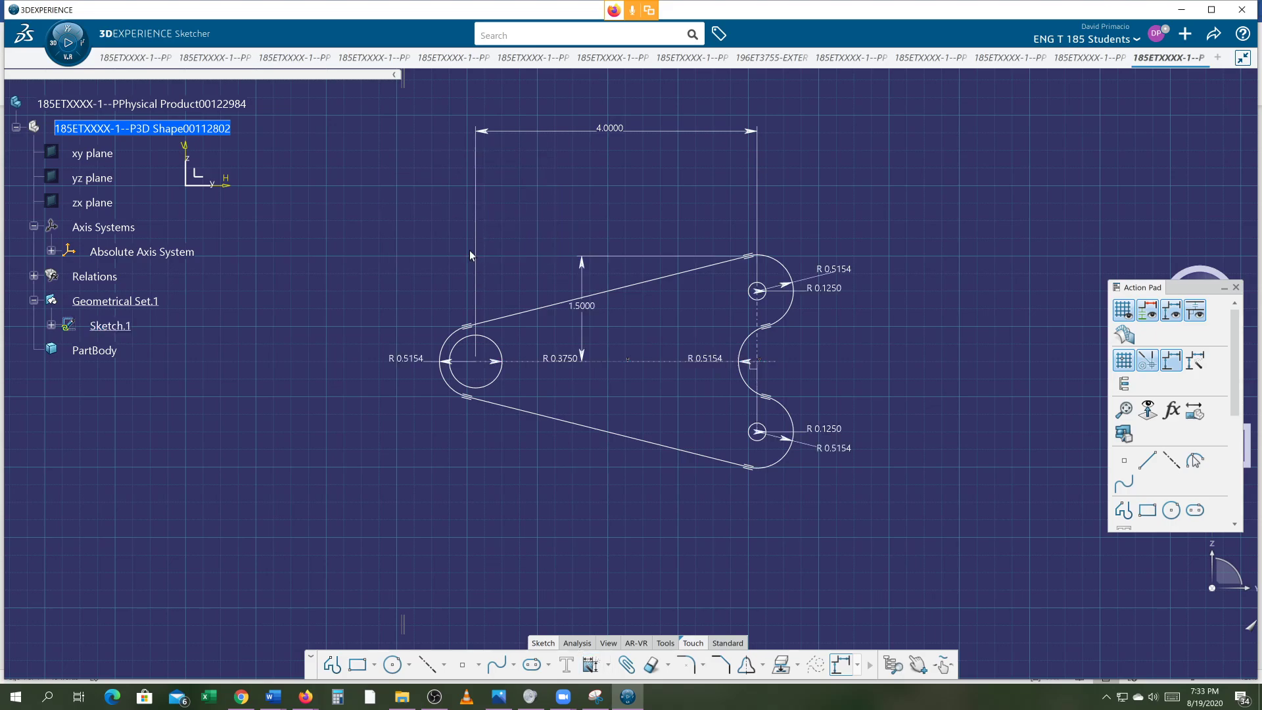
- Apply a Fix constraint to the horizontal and vertical axes, removing their Perpendicular, Horizontal and Vertical constraints
left_click(660, 364)
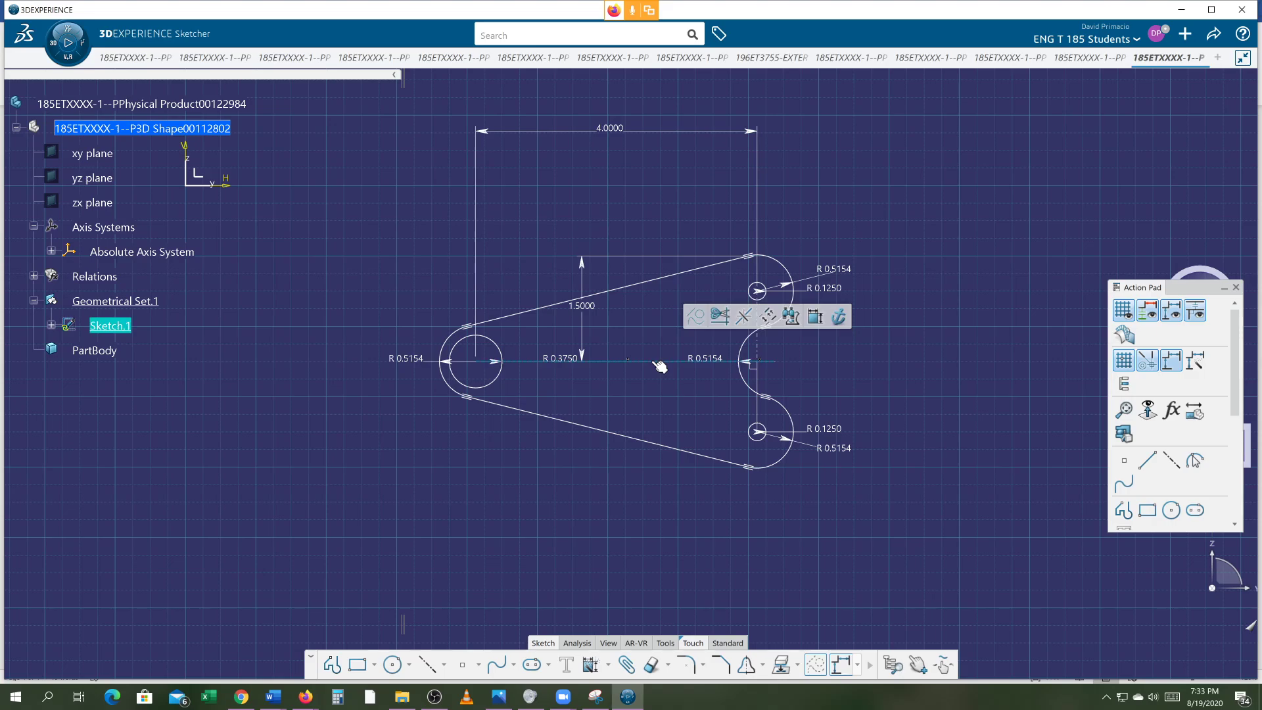
left_click(758, 351, "ctrl")
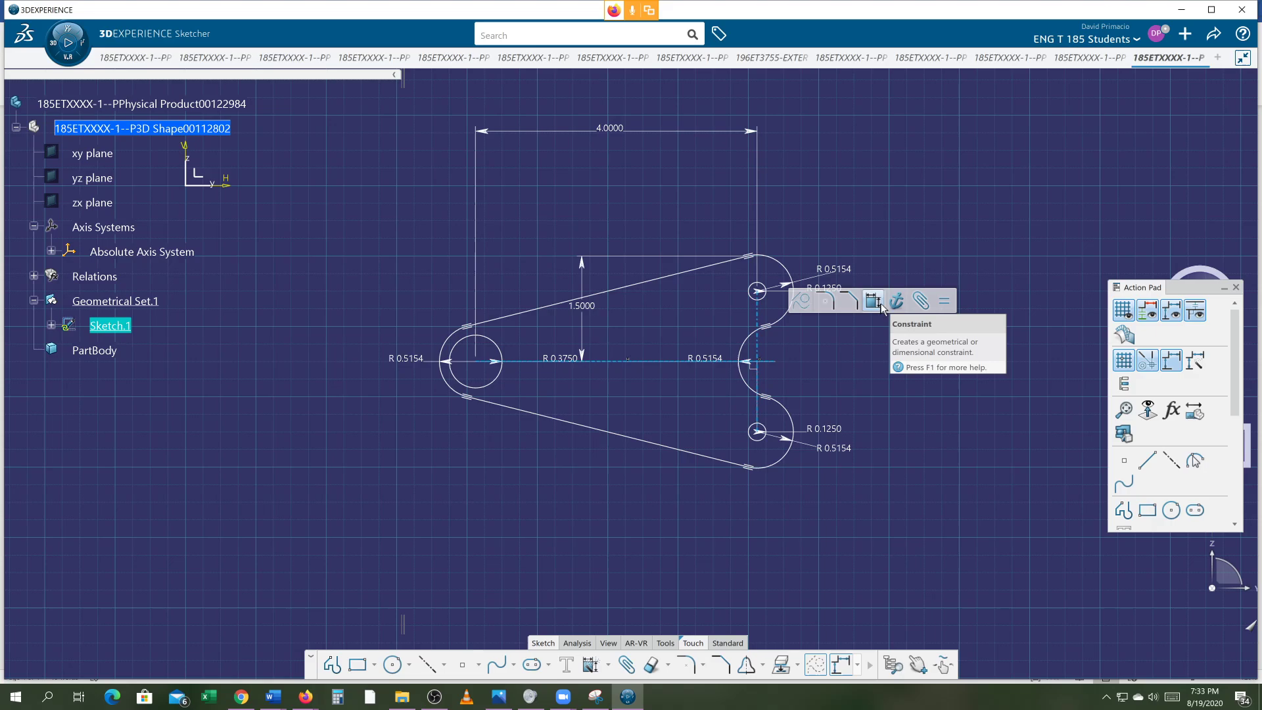
left_click(608, 665)
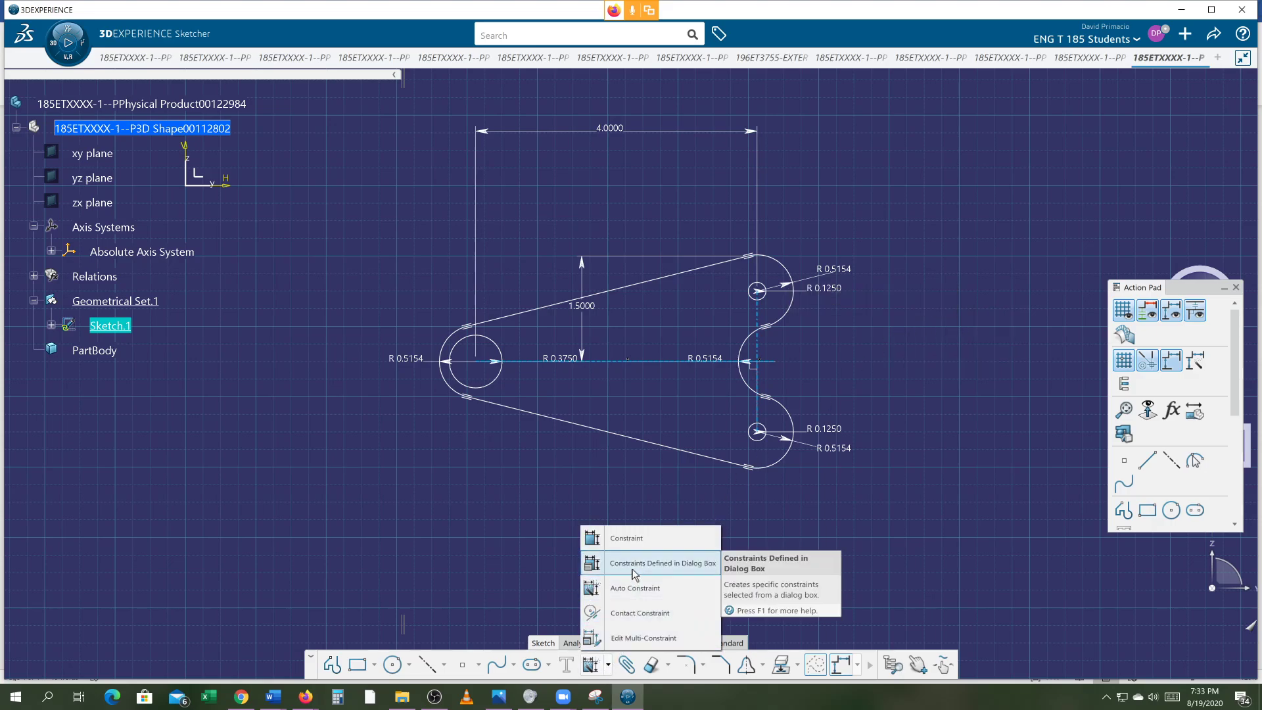
left_click(611, 564)
left_click(897, 449)
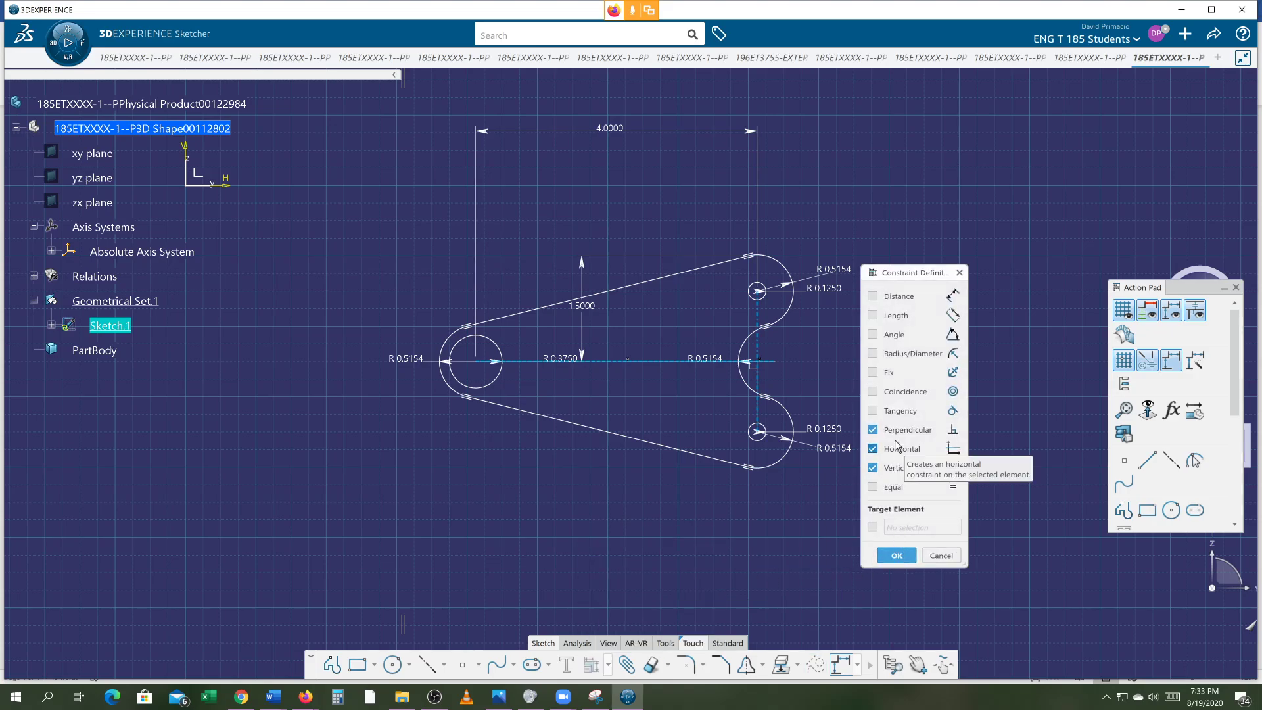
left_click(897, 429)
left_click(891, 472)
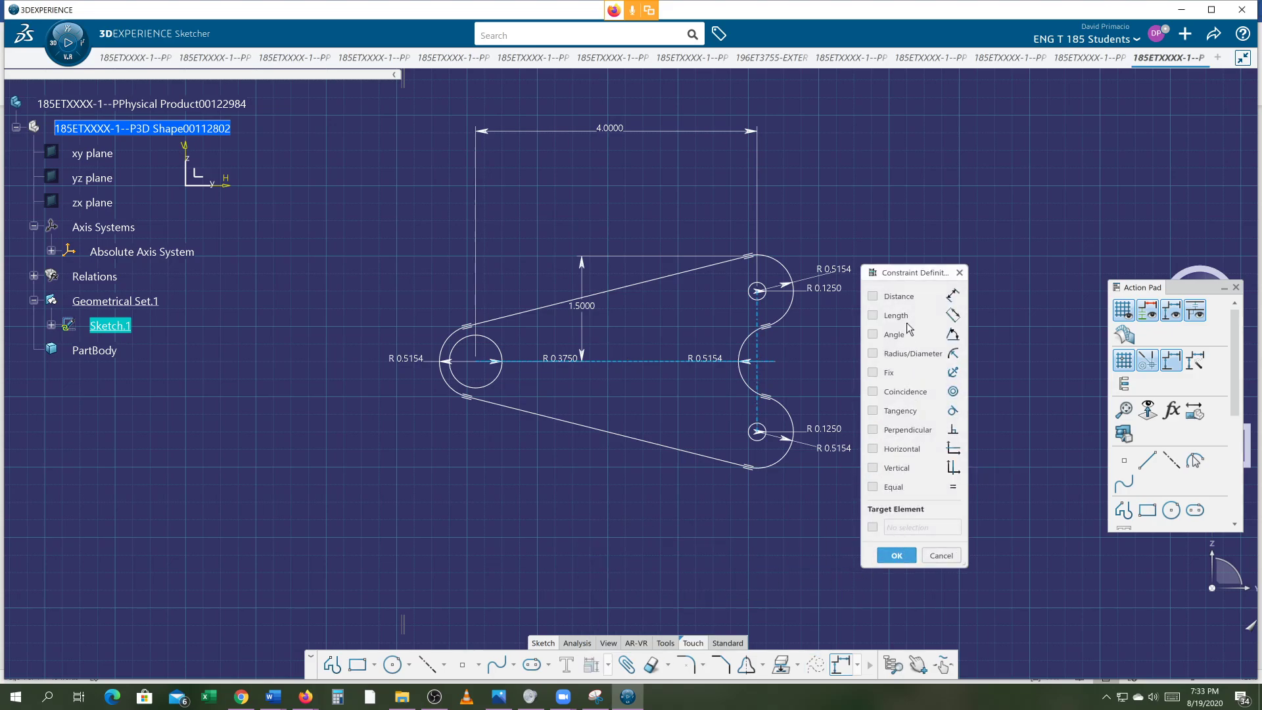
left_click(873, 372)
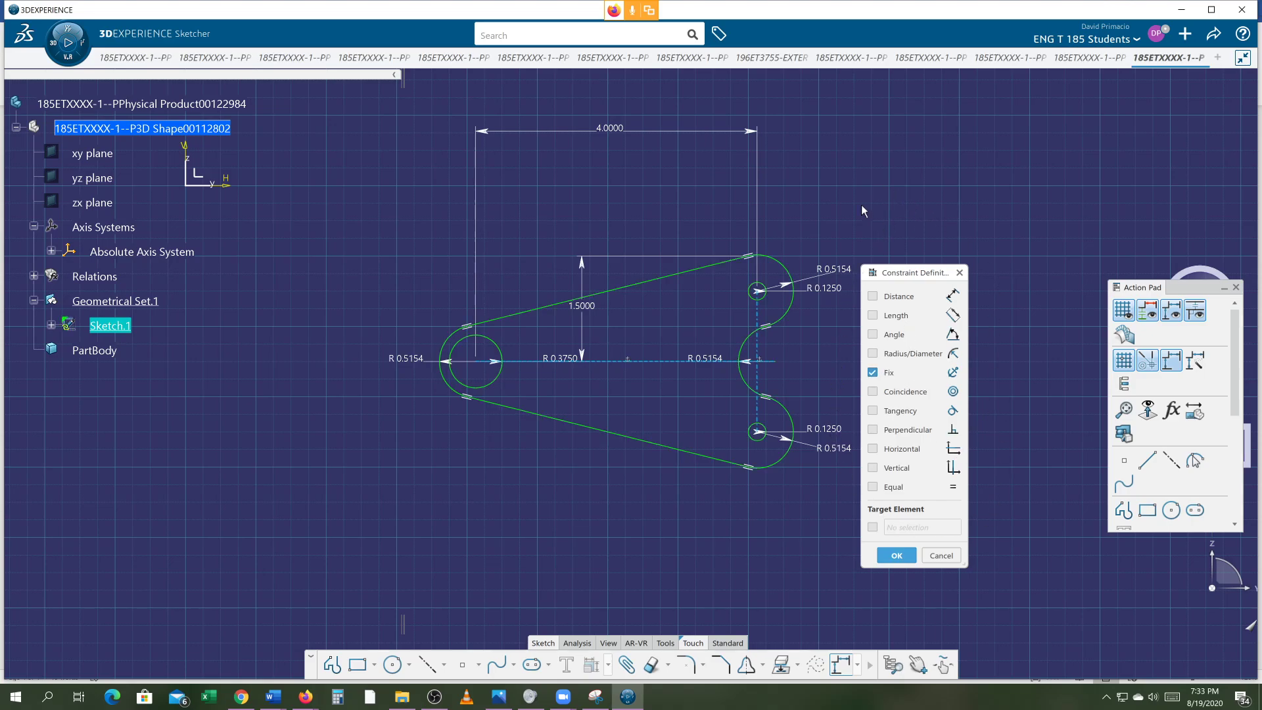
left_click(895, 556)
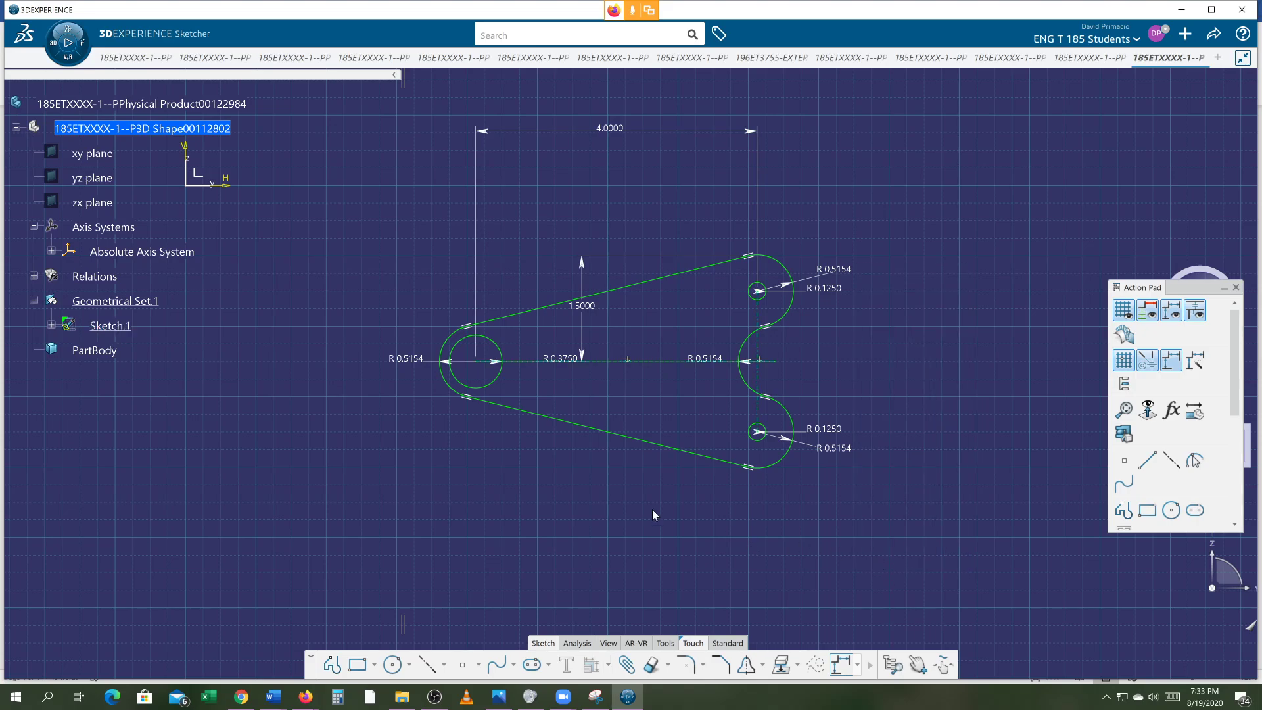
- Undo the axis constraint changes and the automatic constraints, then clear the selection
middle_click_drag(652, 510, 537, 515)
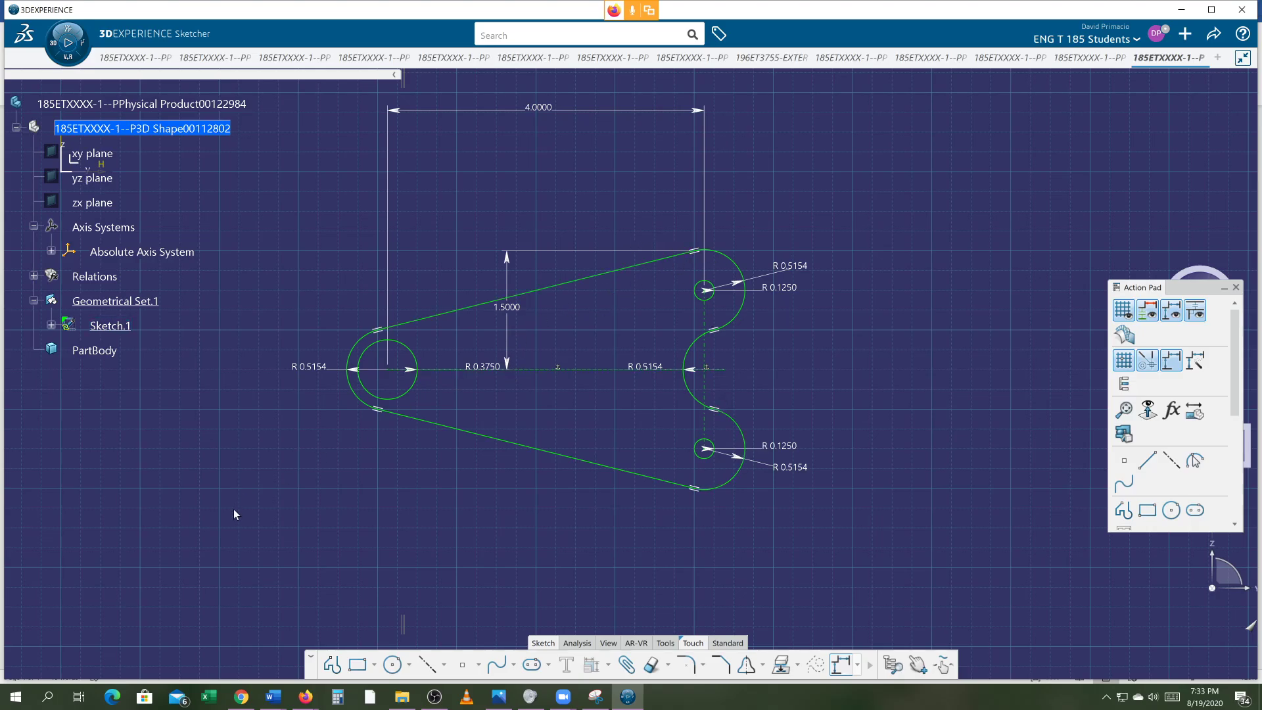
key("ctrl+a")
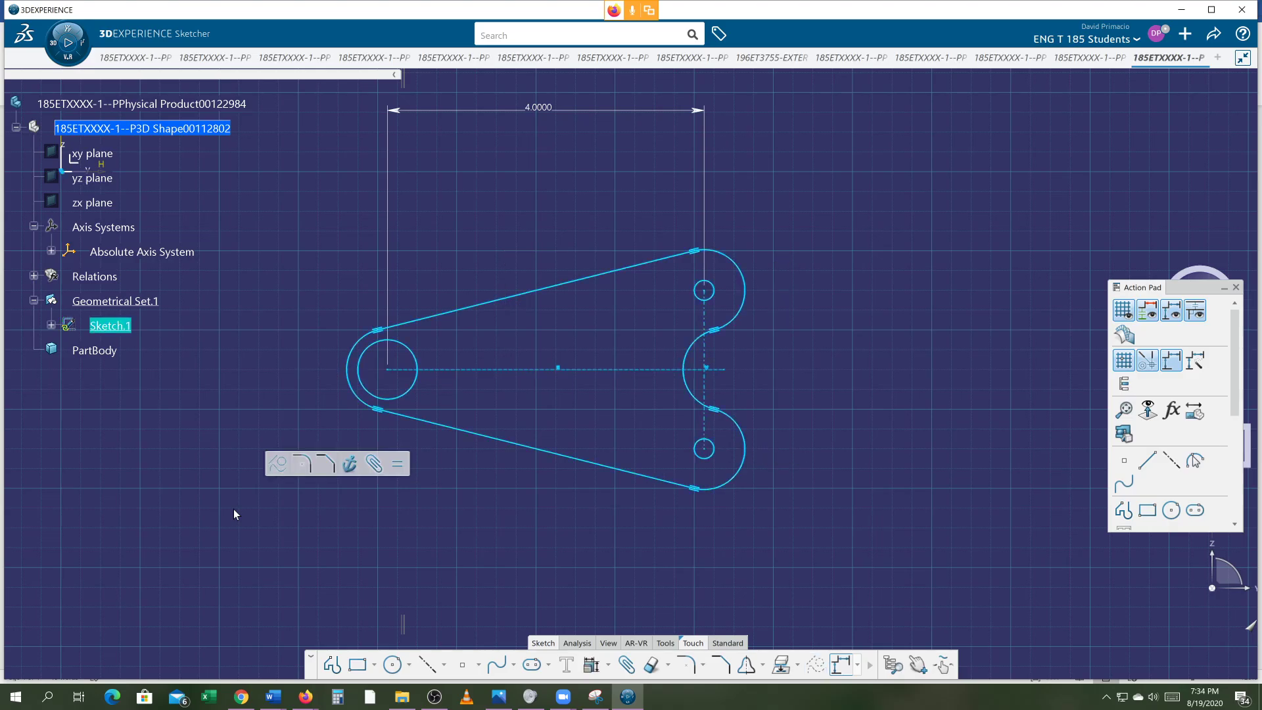
left_click(234, 510)
- Dimension the length of the vertical axis between the two lobe holes, placing the dimension outside the lobes
left_click(608, 669)
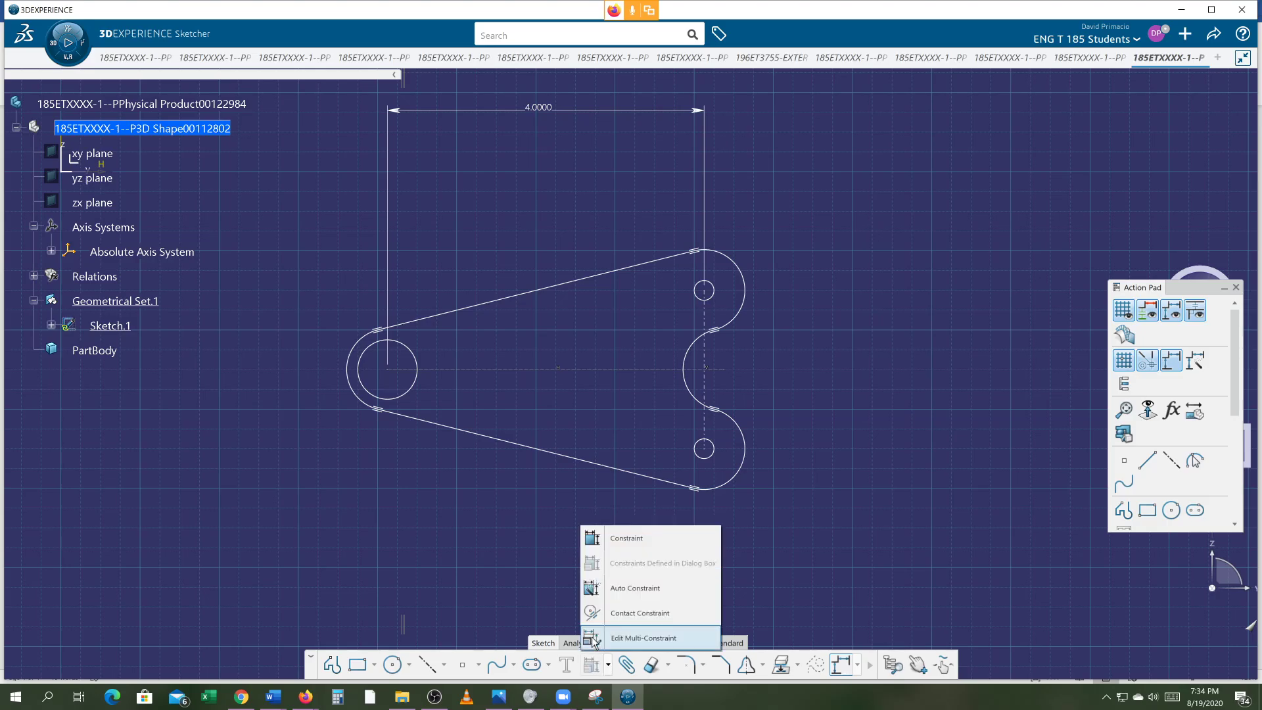
left_click(604, 559)
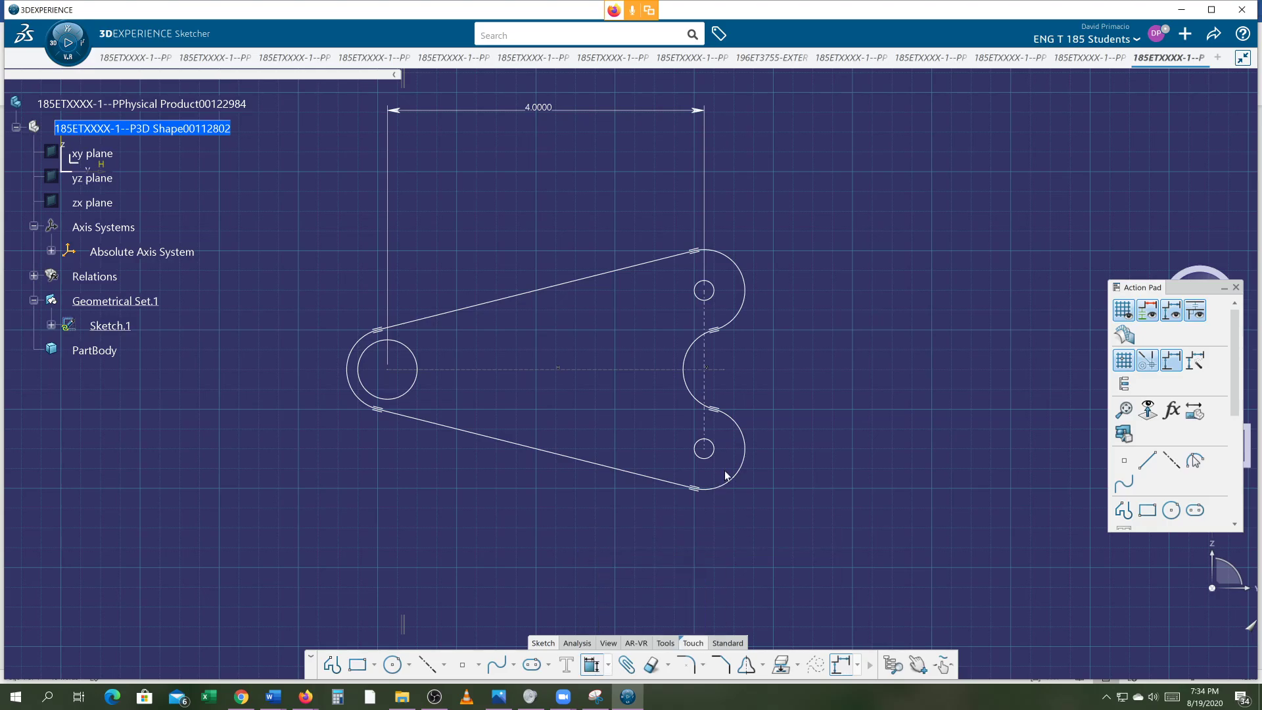
left_click(707, 359)
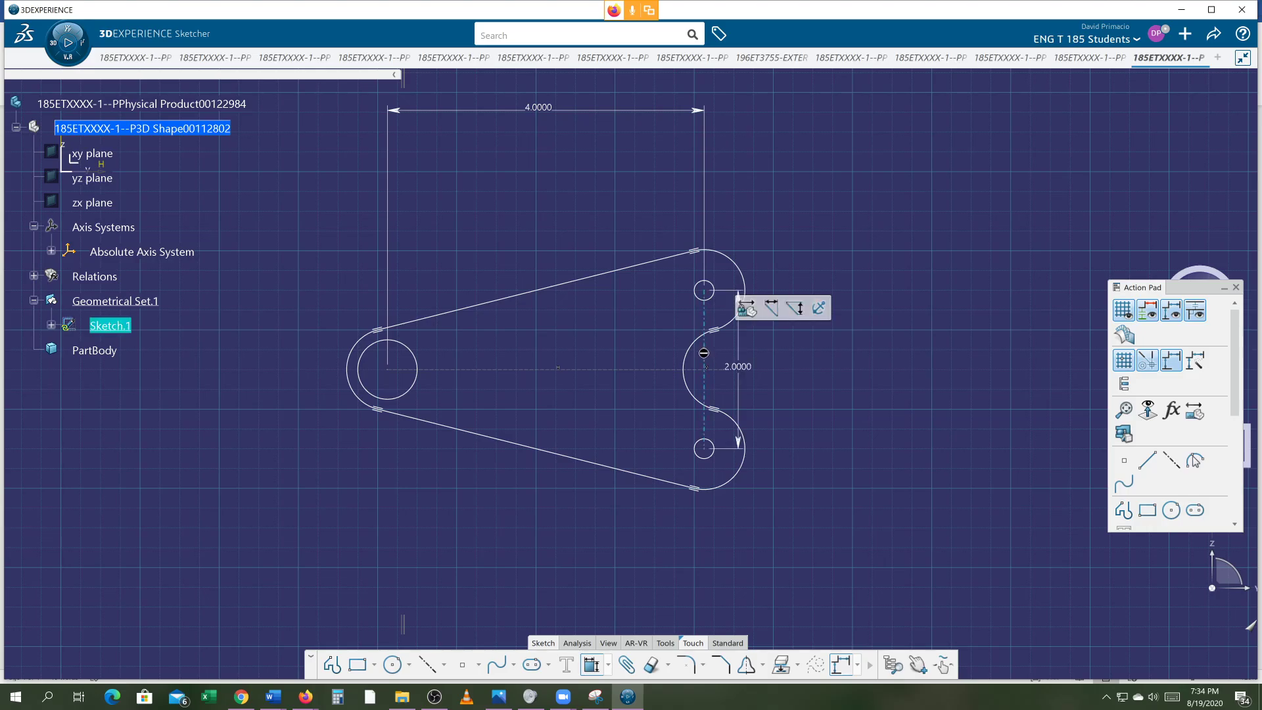
left_click(914, 372)
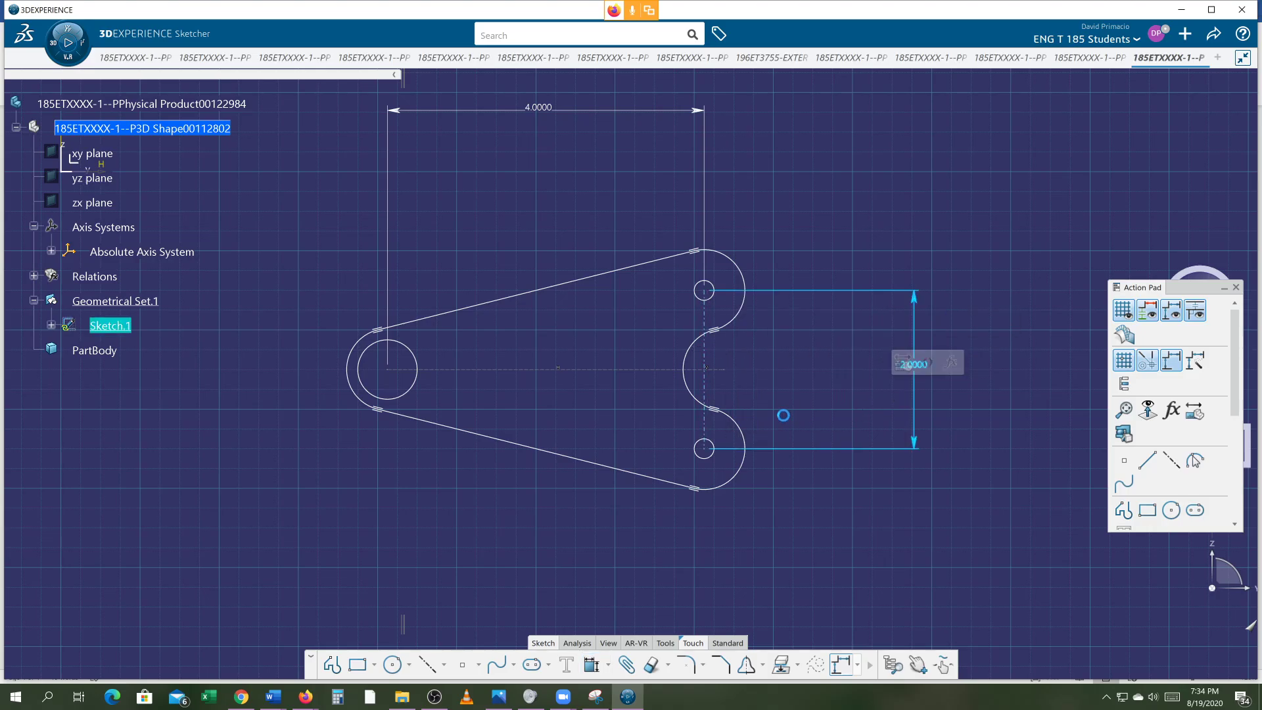
- Dimension the vertical distance from the upper lobe hole's center to the horizontal axis, placing it inside the lobe-spacing dimension
left_click(591, 668)
left_click(593, 666)
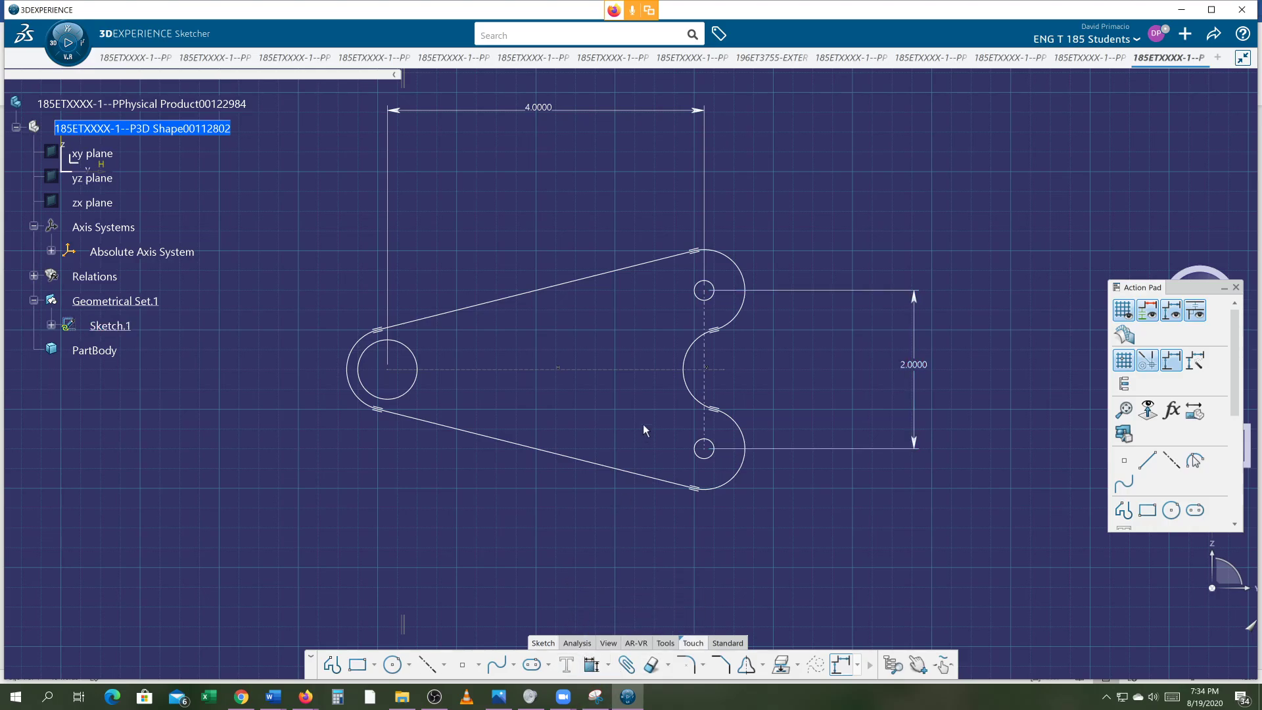
left_click(709, 295)
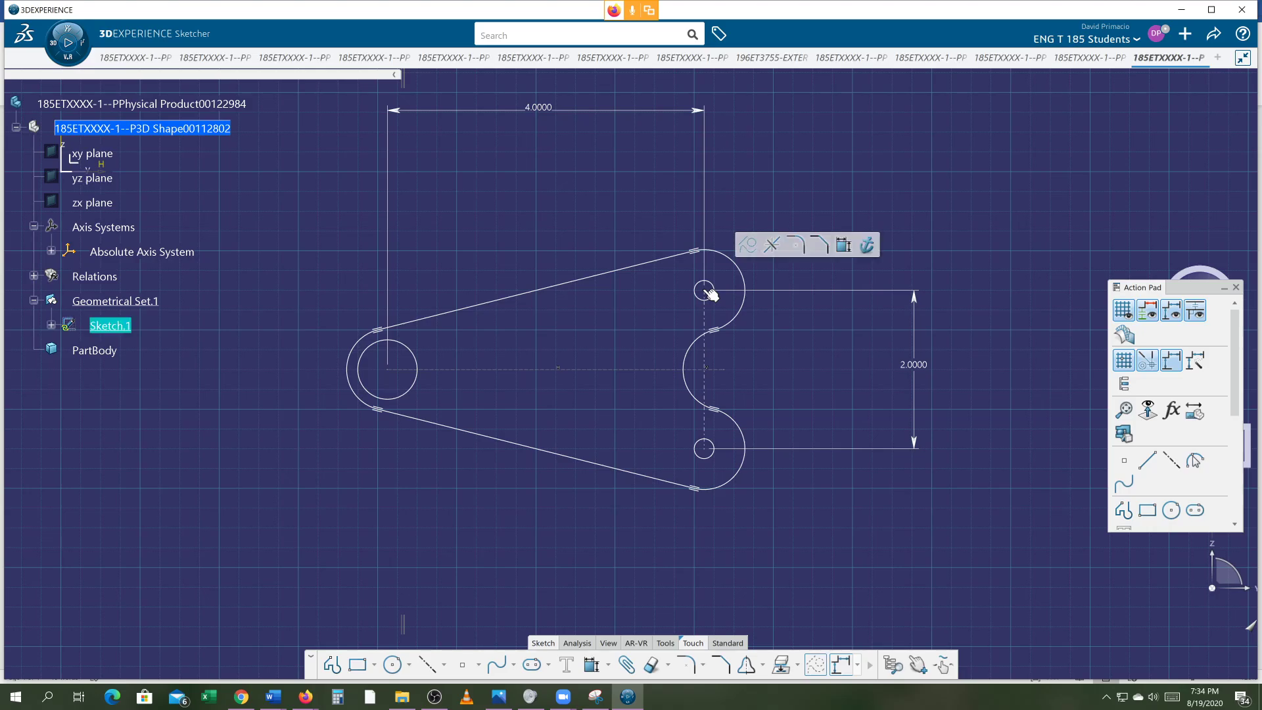
left_click(700, 362)
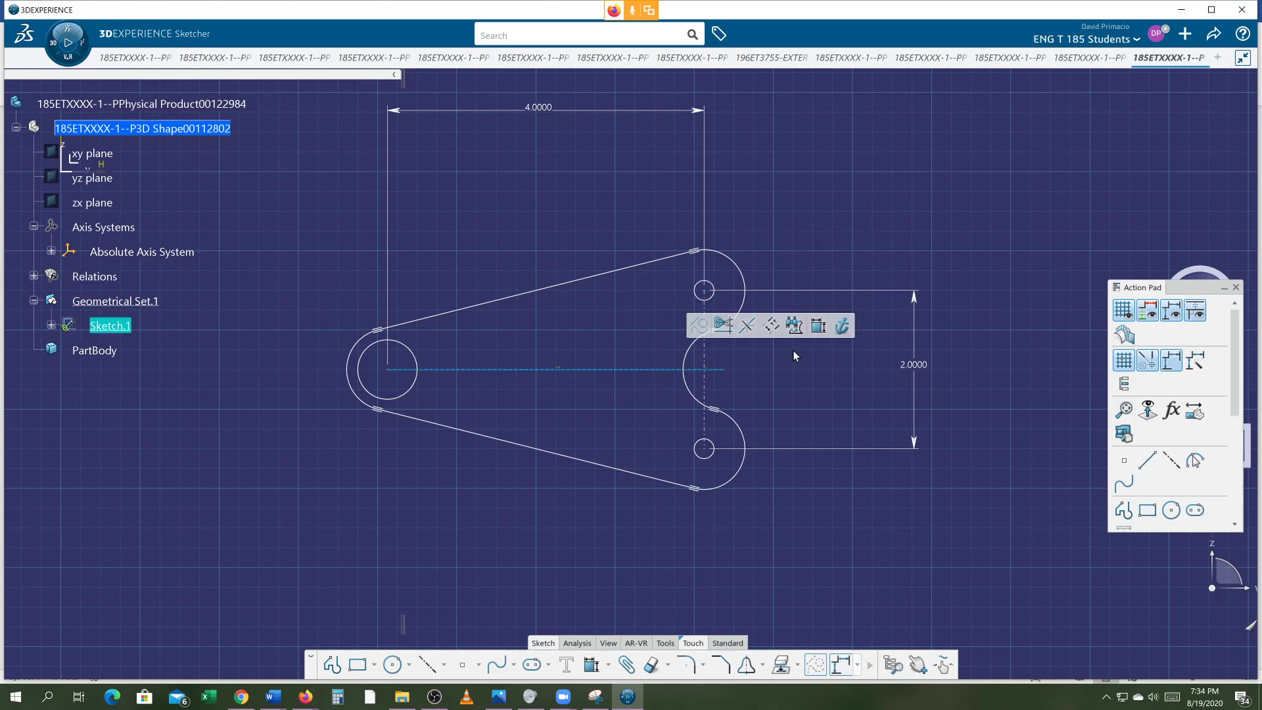
left_click(767, 320)
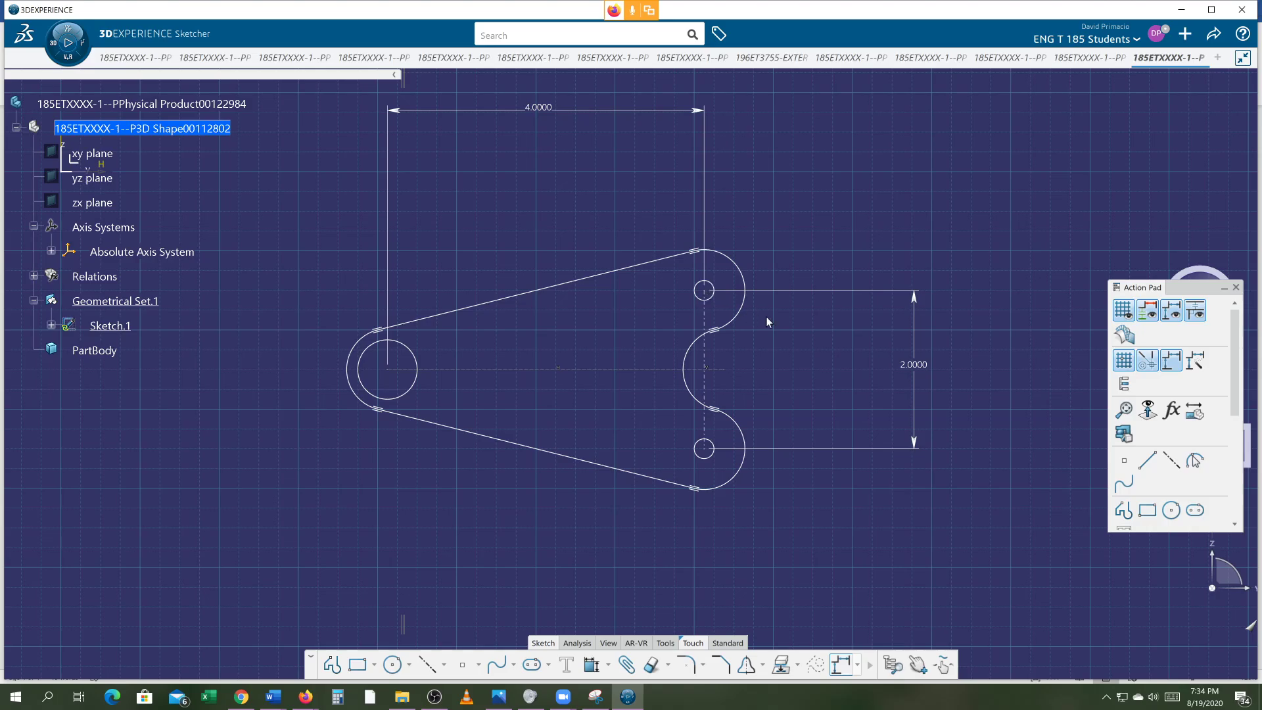
left_click(591, 664)
left_click(652, 369)
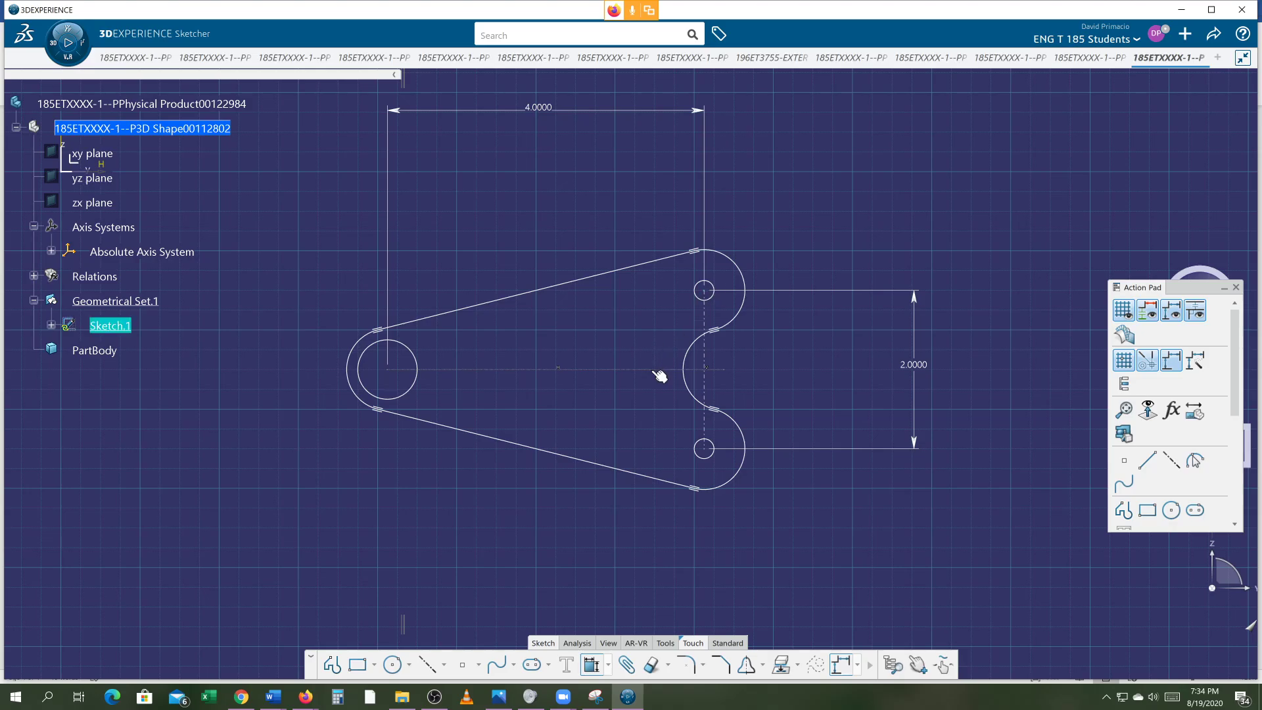
left_click(853, 334)
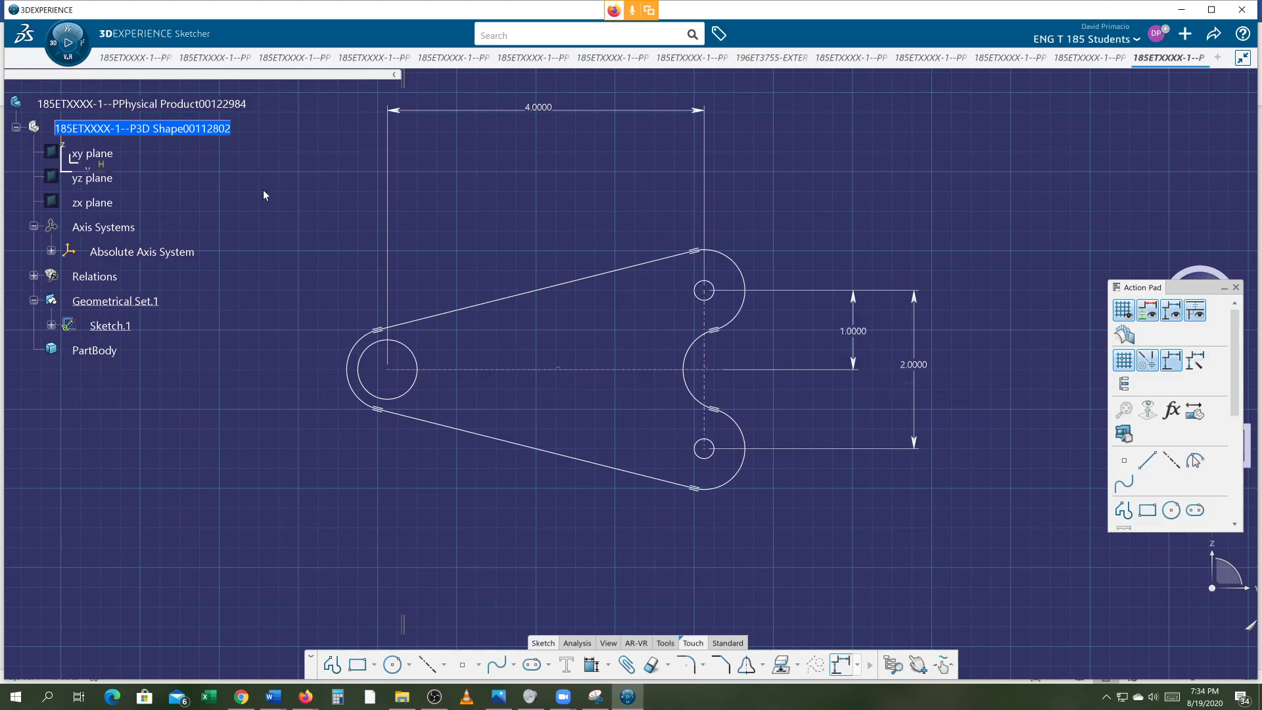
- Set up Auto Constraint for the entire bracket profile, using the vertical and horizontal axis lines as reference elements
left_click_drag(261, 169, 801, 530)
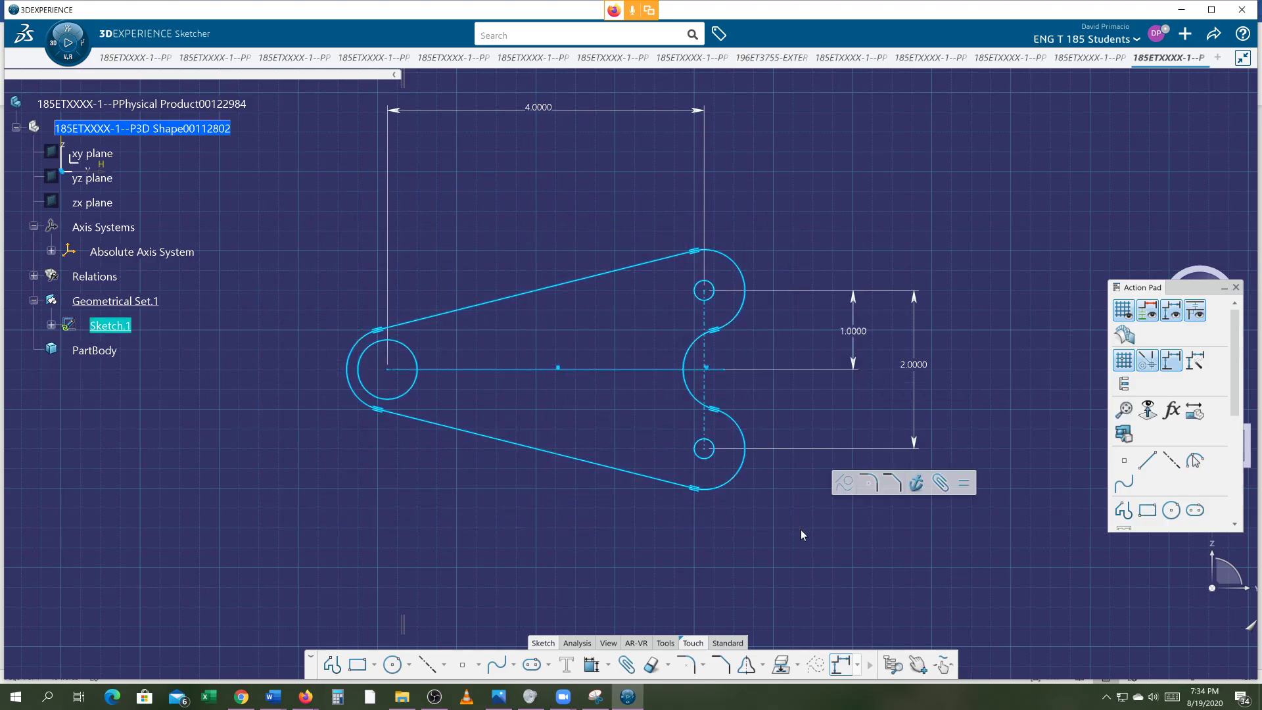
left_click(608, 665)
left_click(622, 592)
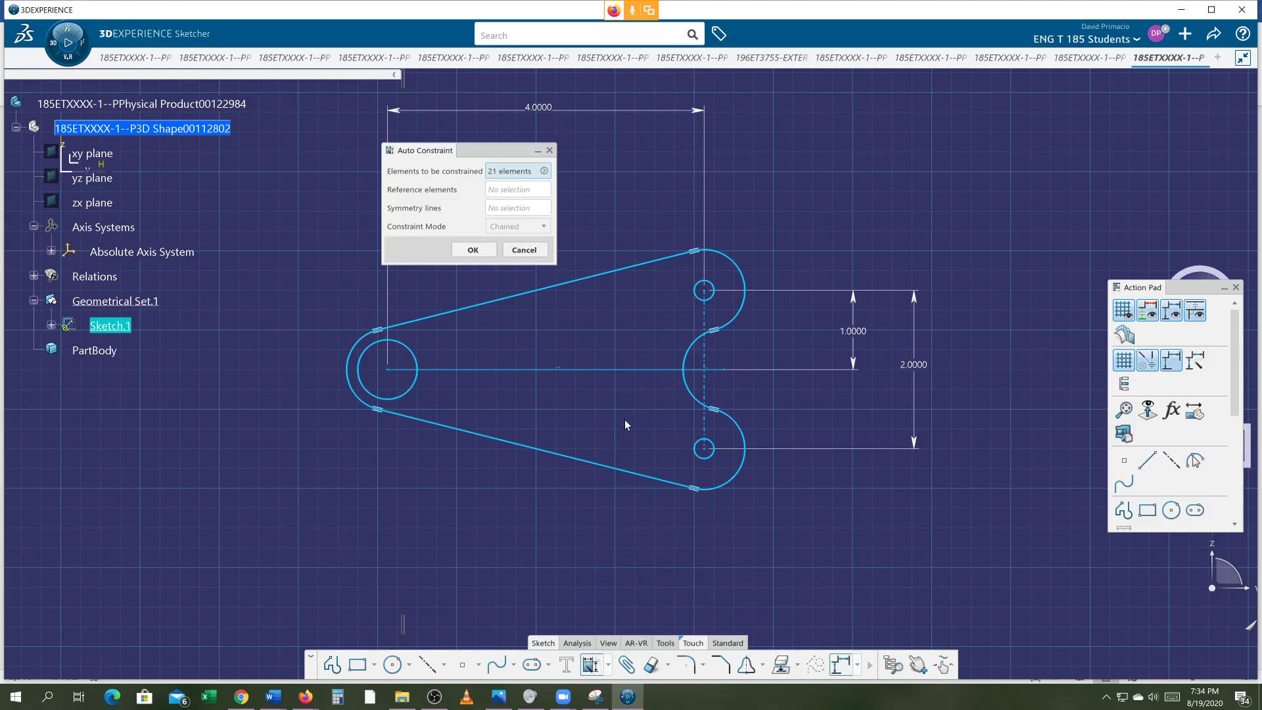
left_click(497, 190)
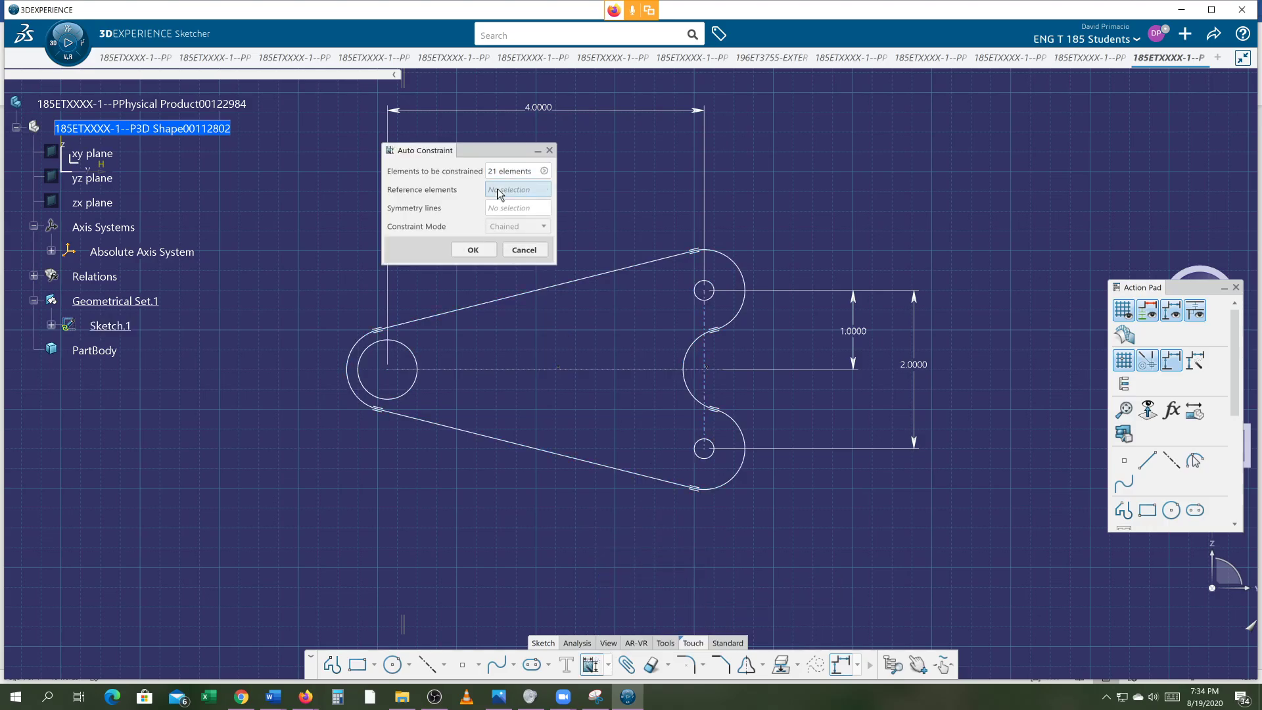
left_click(704, 315)
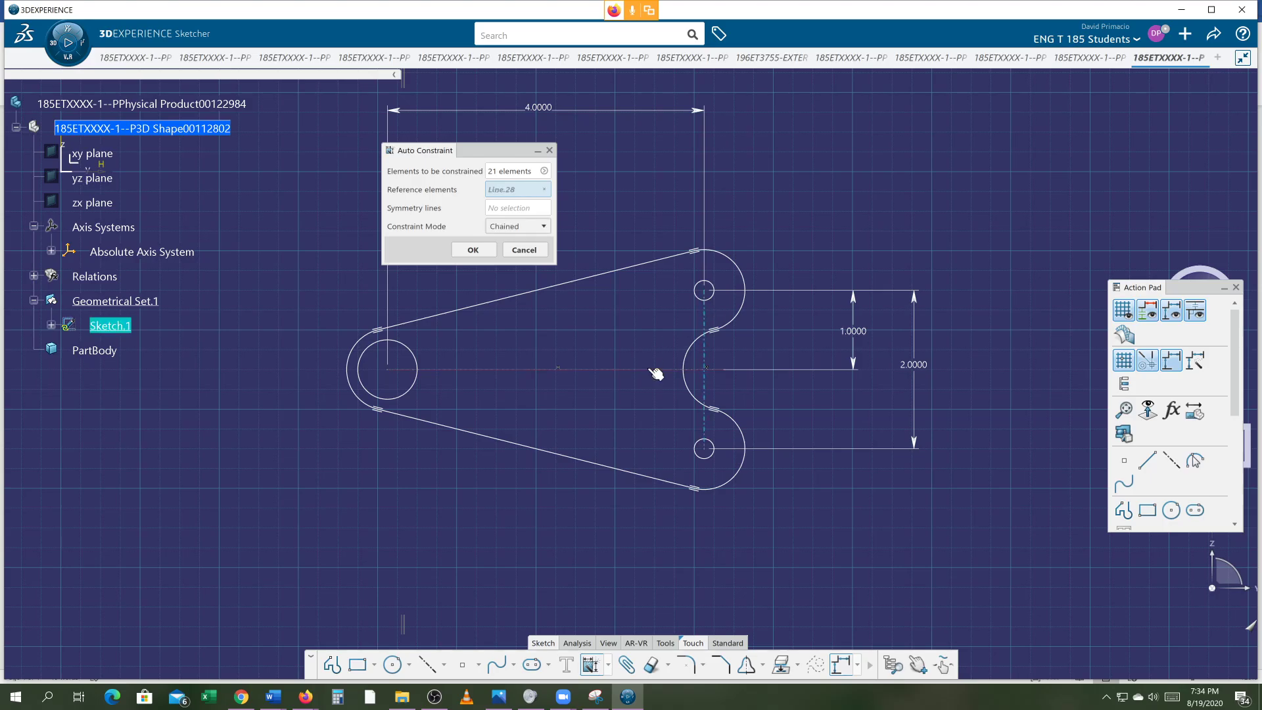
left_click(654, 369)
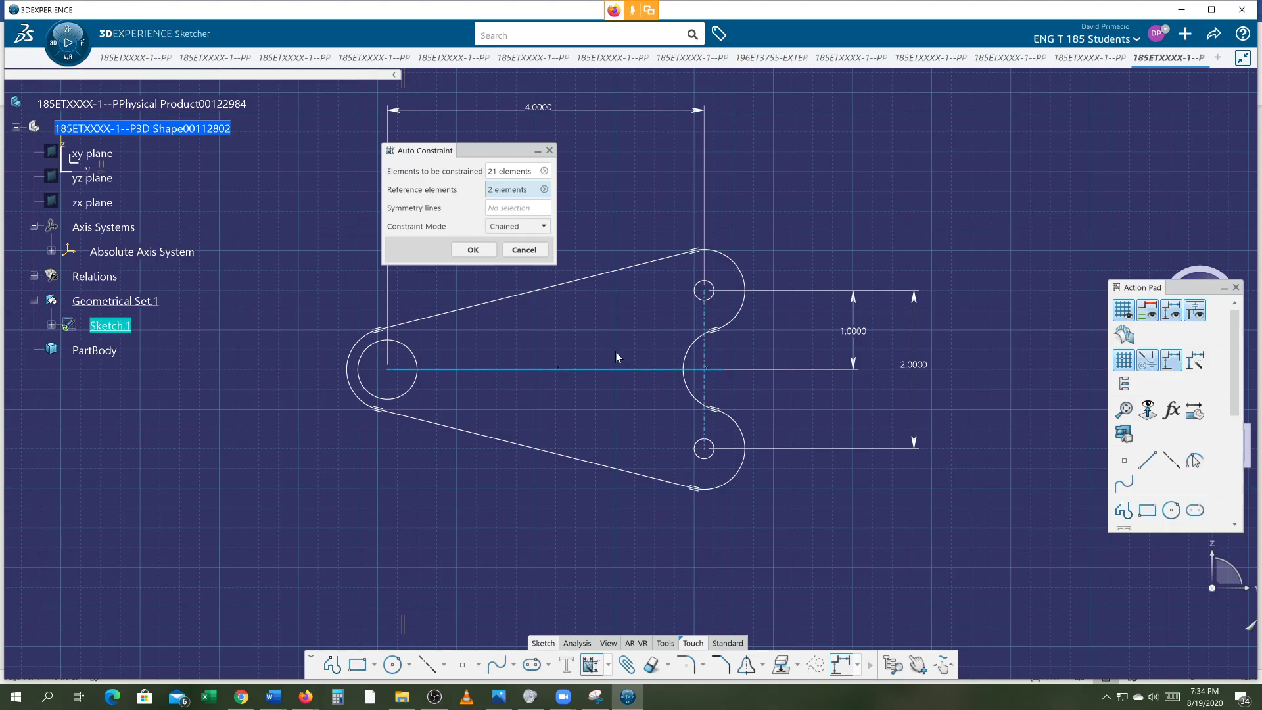
- Use the horizontal axis as the symmetry line, set the constraint mode to Stacked, and apply the automatic constraints
left_click(510, 220)
left_click(578, 369)
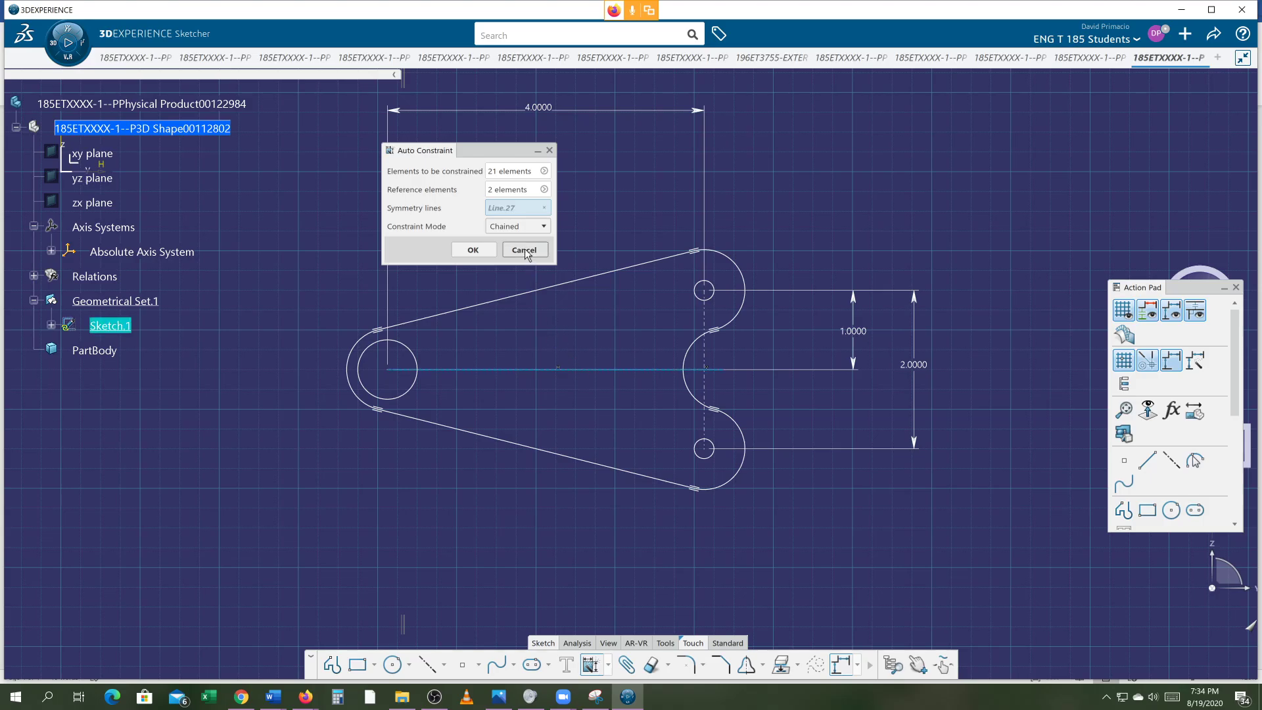
left_click(516, 225)
left_click(507, 240)
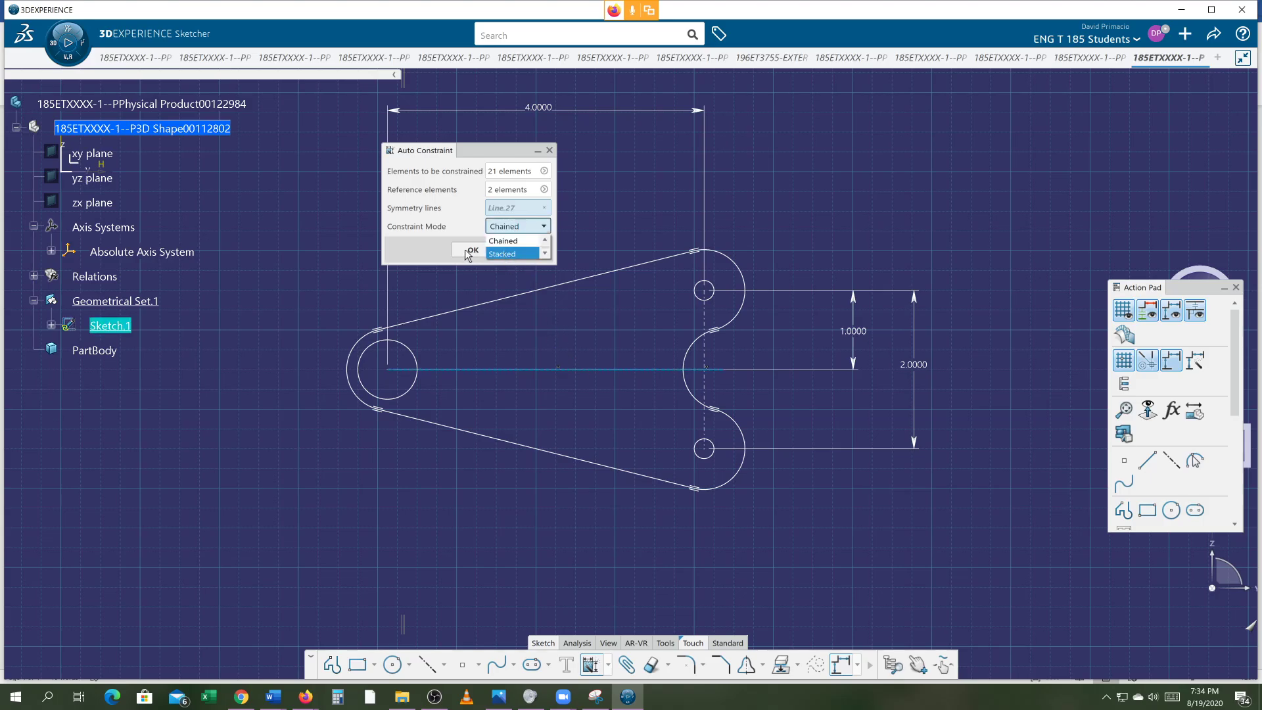
left_click(516, 226)
left_click(505, 253)
left_click(474, 250)
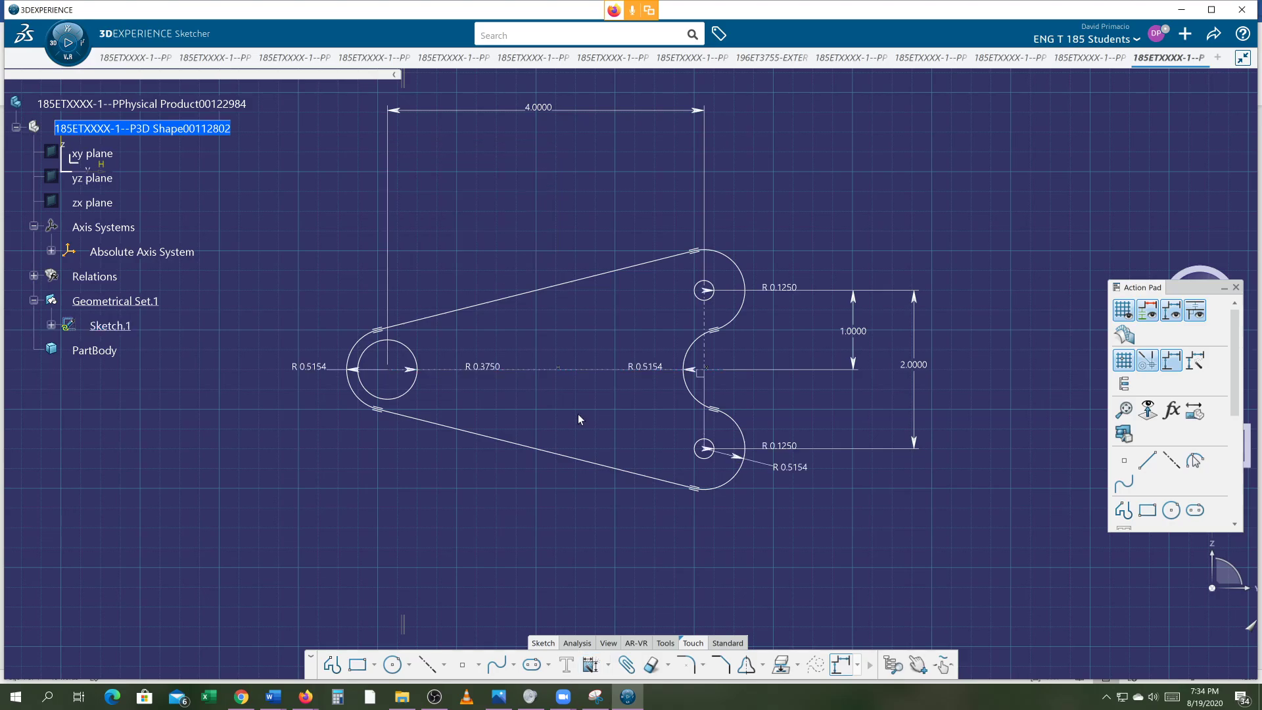
- Apply a Fix constraint to both the horizontal and vertical axis lines
left_click(573, 370)
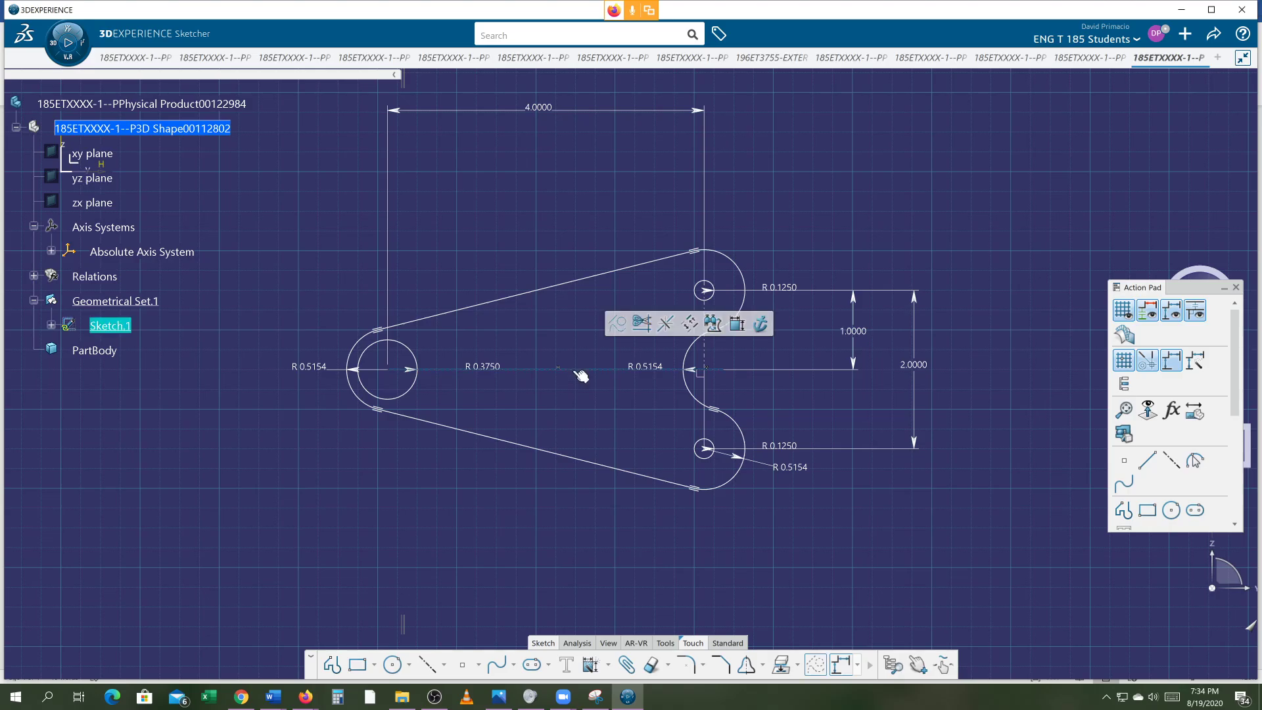
left_click(704, 353, "ctrl")
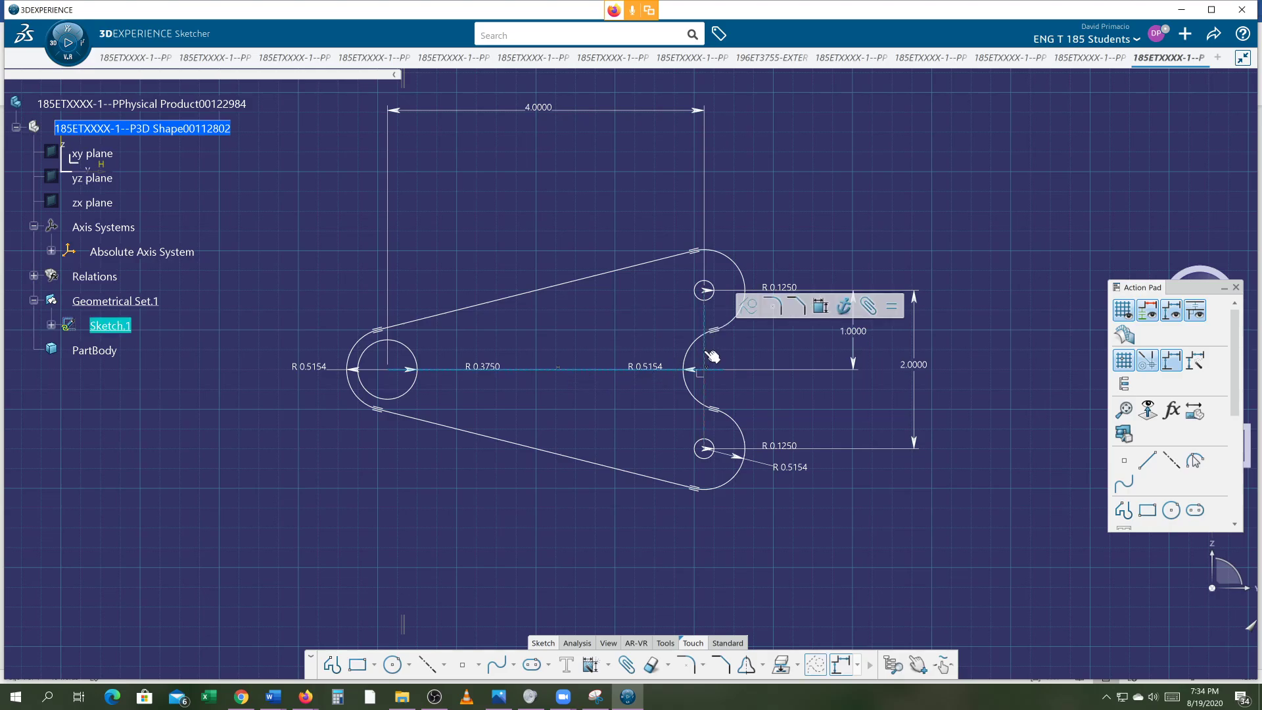
left_click(844, 305)
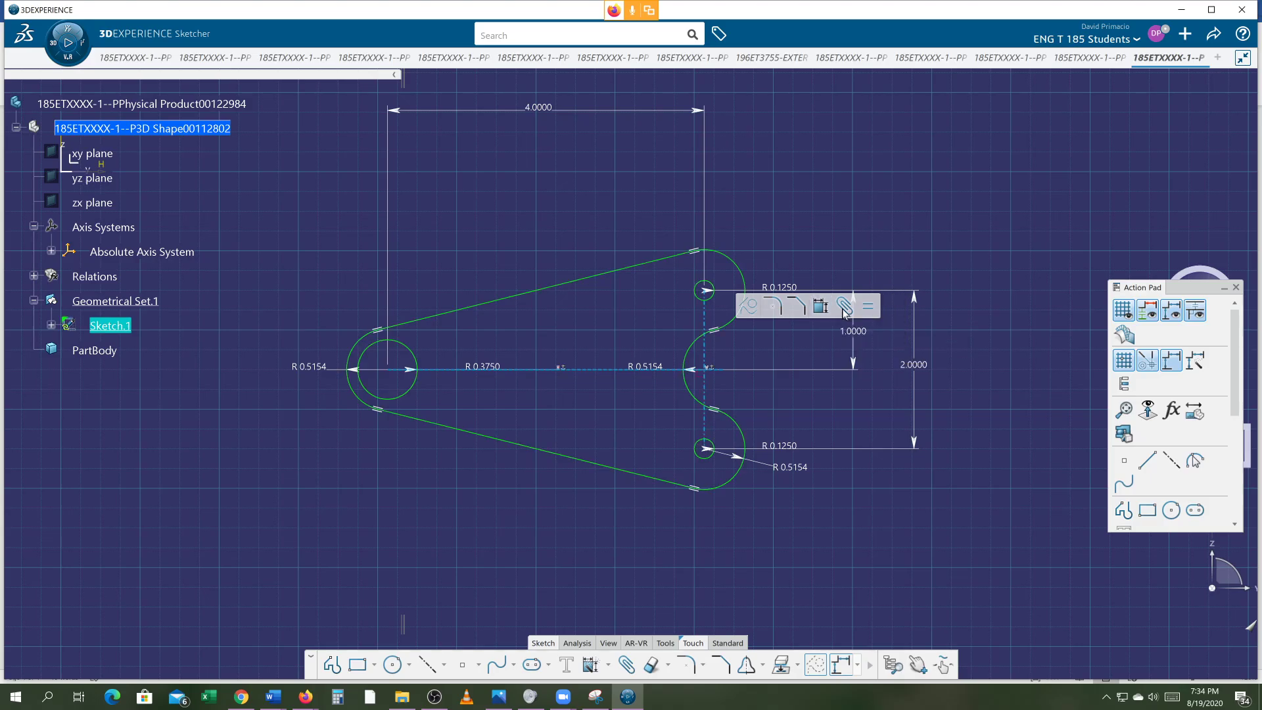
- Delete the Perpendicular constraint between the axes, plus the horizontal axis's Horizontal constraint and the vertical axis's Vertical constraint
left_click(705, 379)
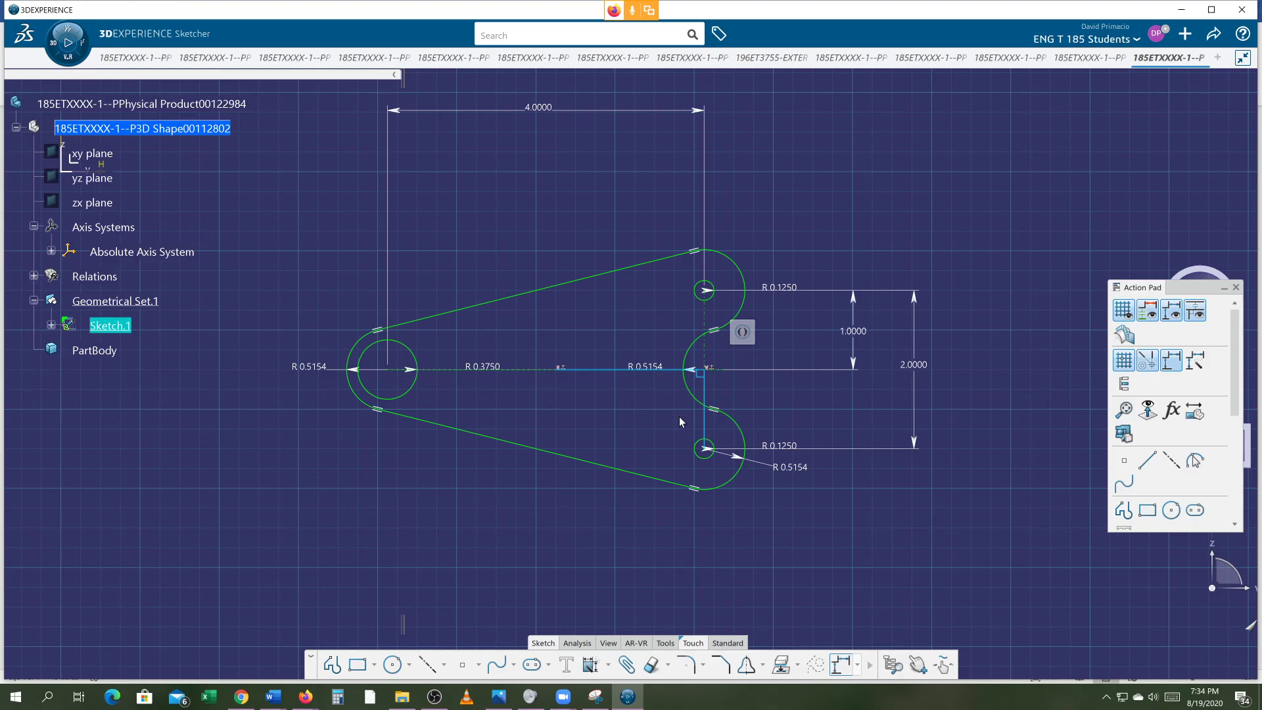
left_click(679, 416)
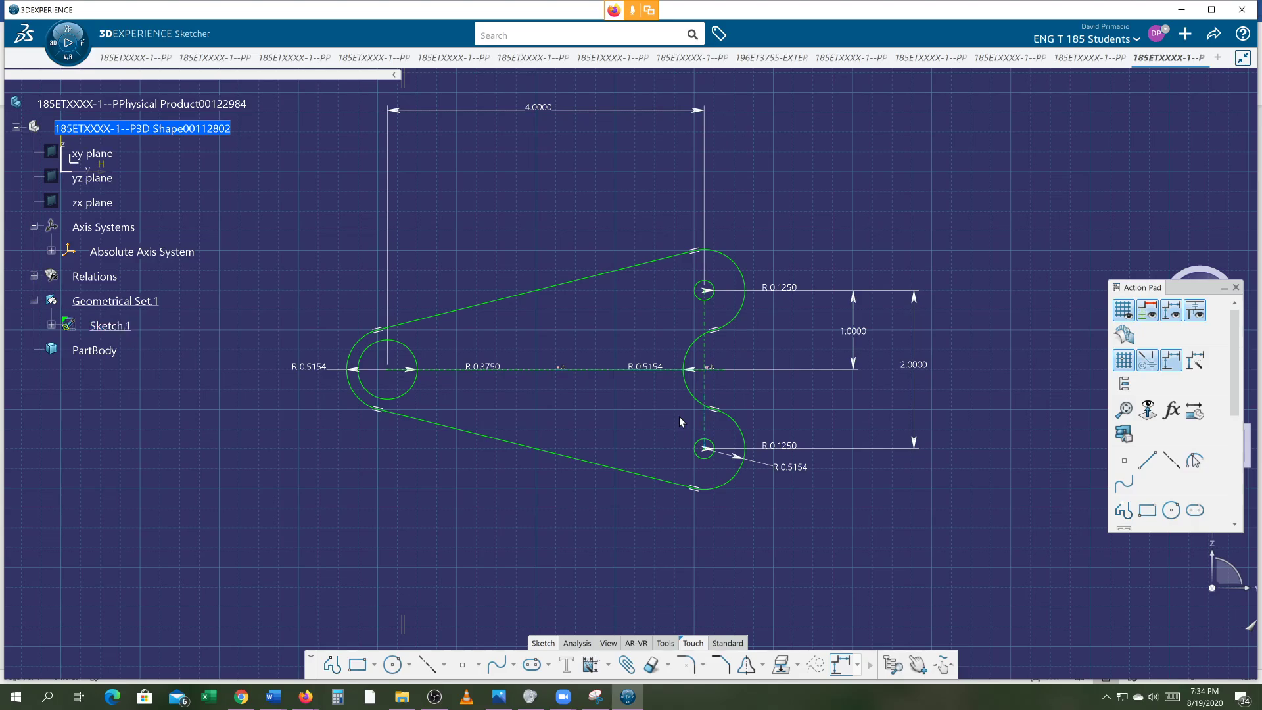
left_click(558, 368)
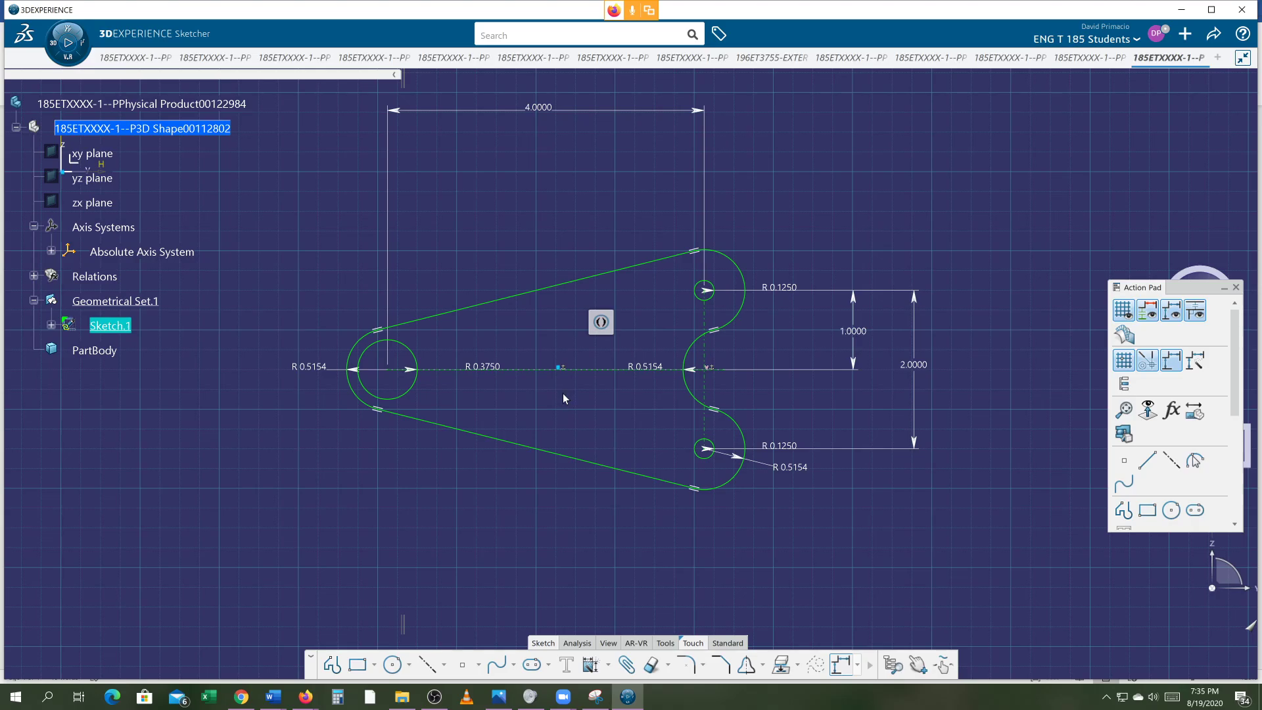
left_click(604, 389)
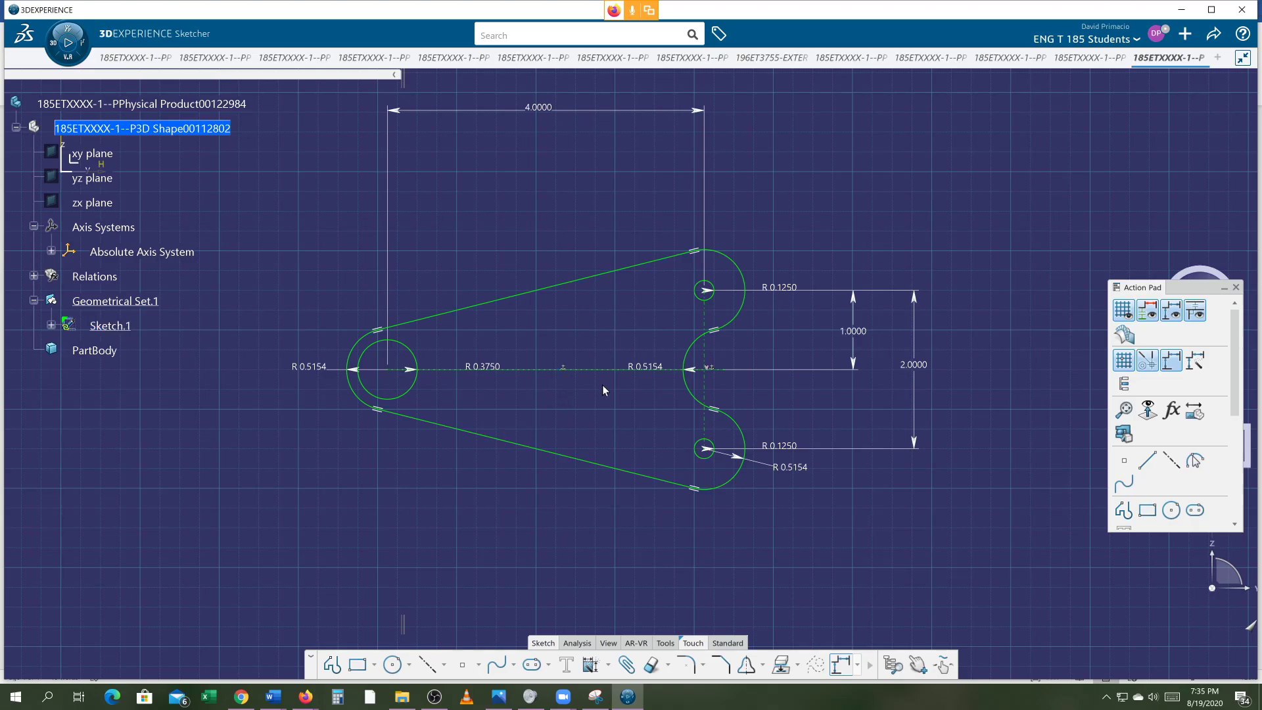
left_click(707, 368)
left_click(685, 459)
- Switch to the Word document to view the dimensioned reference image of the bracket for Solid curvature EX4
middle_click_drag(526, 511, 441, 531)
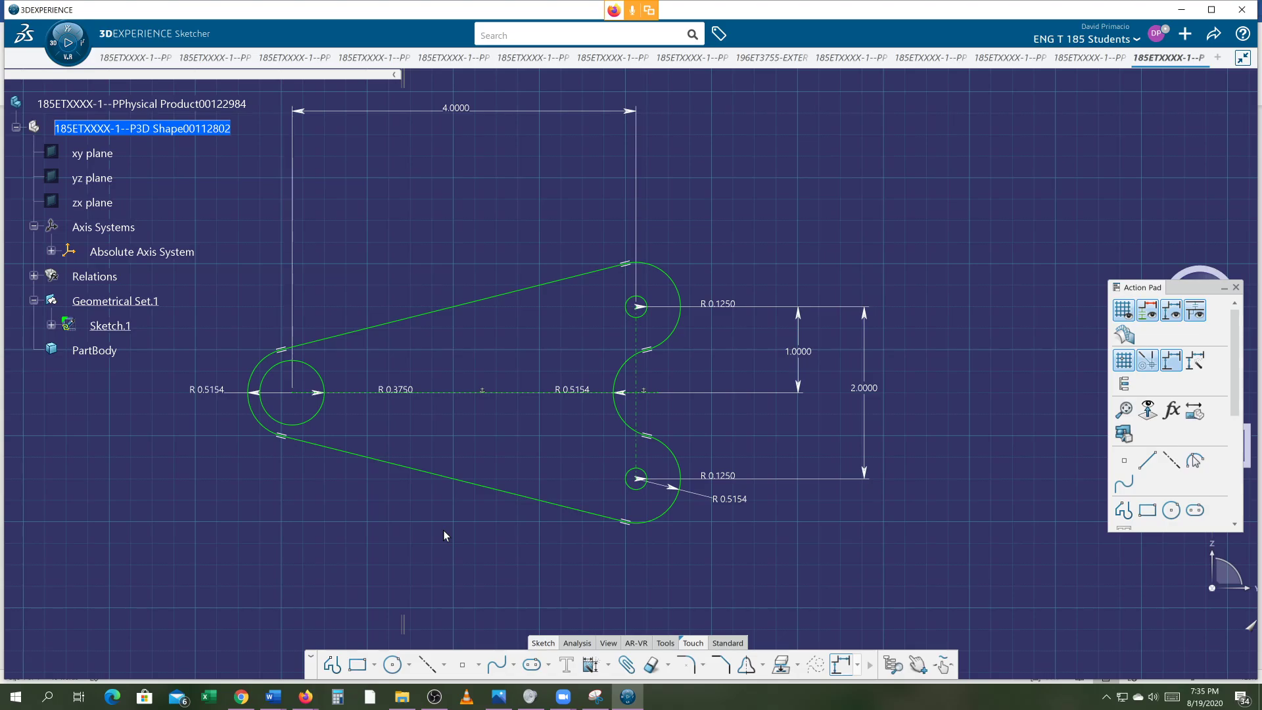
key("alt+Tab")
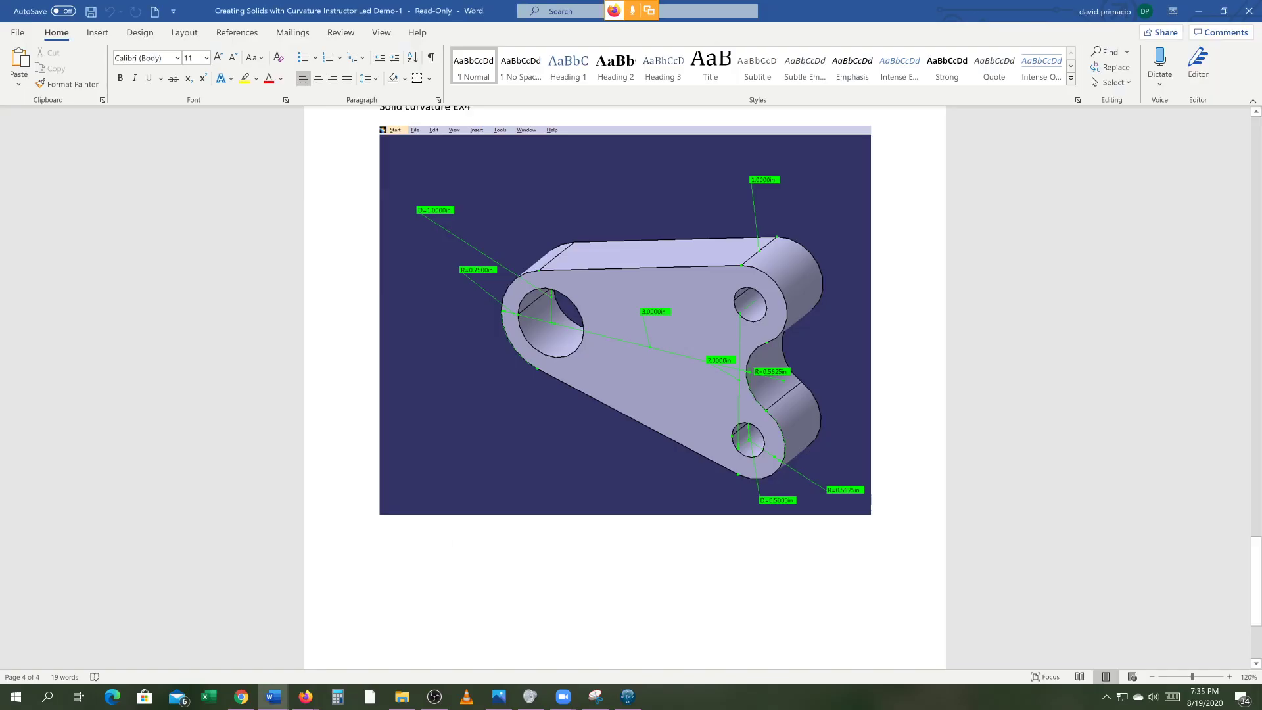